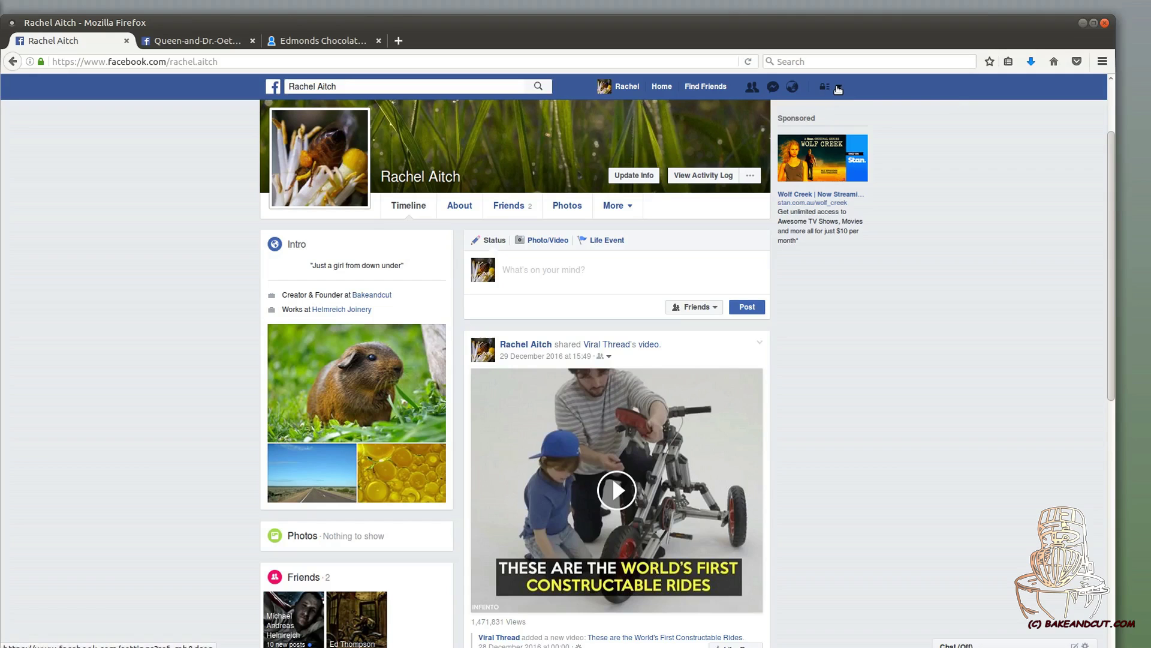
From the account dropdown, choose Manage Groups to reach the Discover Groups page.
{"action": "left_click", "coordinate": [839, 87]}
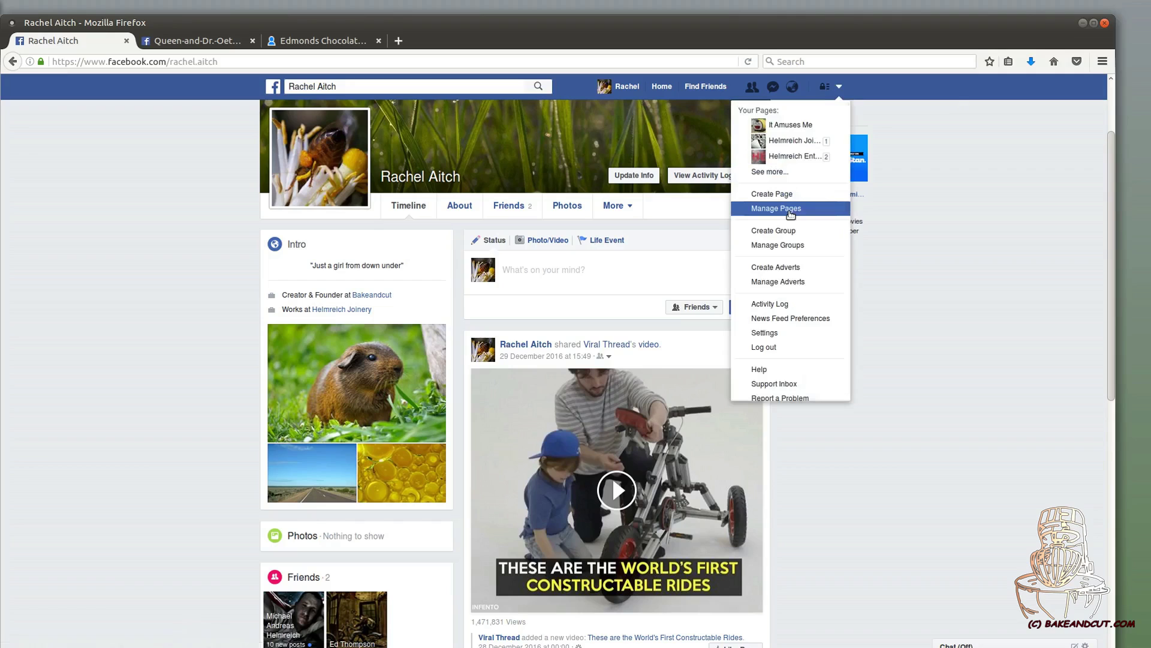
{"action": "left_click", "coordinate": [780, 245]}
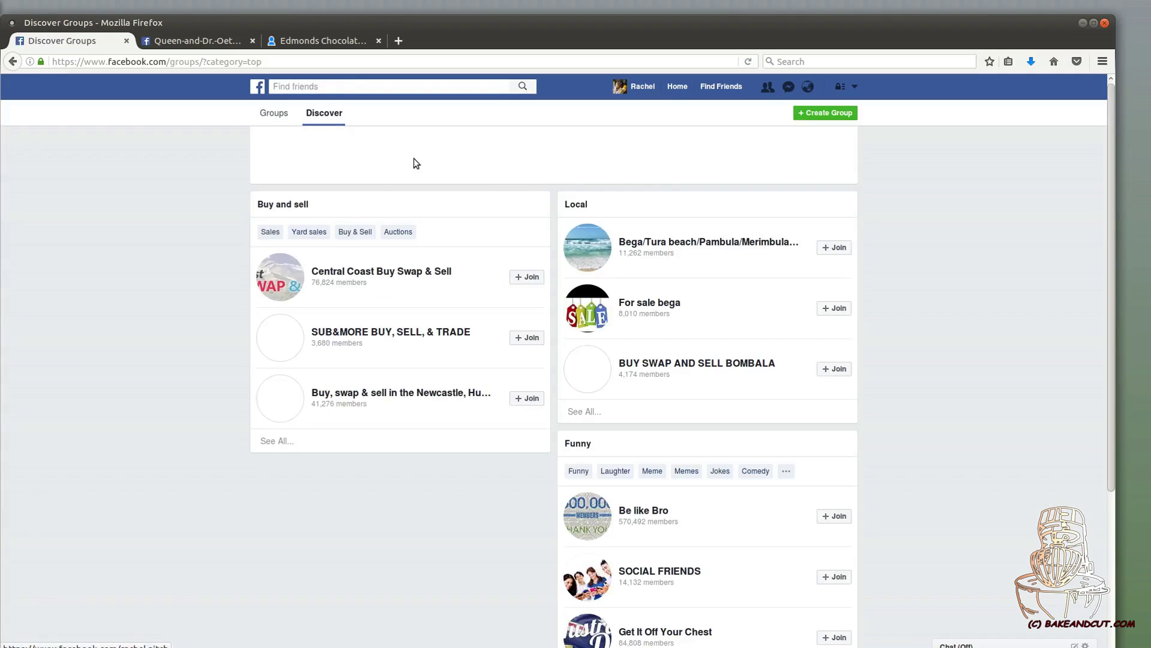
Open the Edmonds and Aunt Daisy cookbook groupies group from Your Groups and show its Files.
{"action": "left_click", "coordinate": [279, 116]}
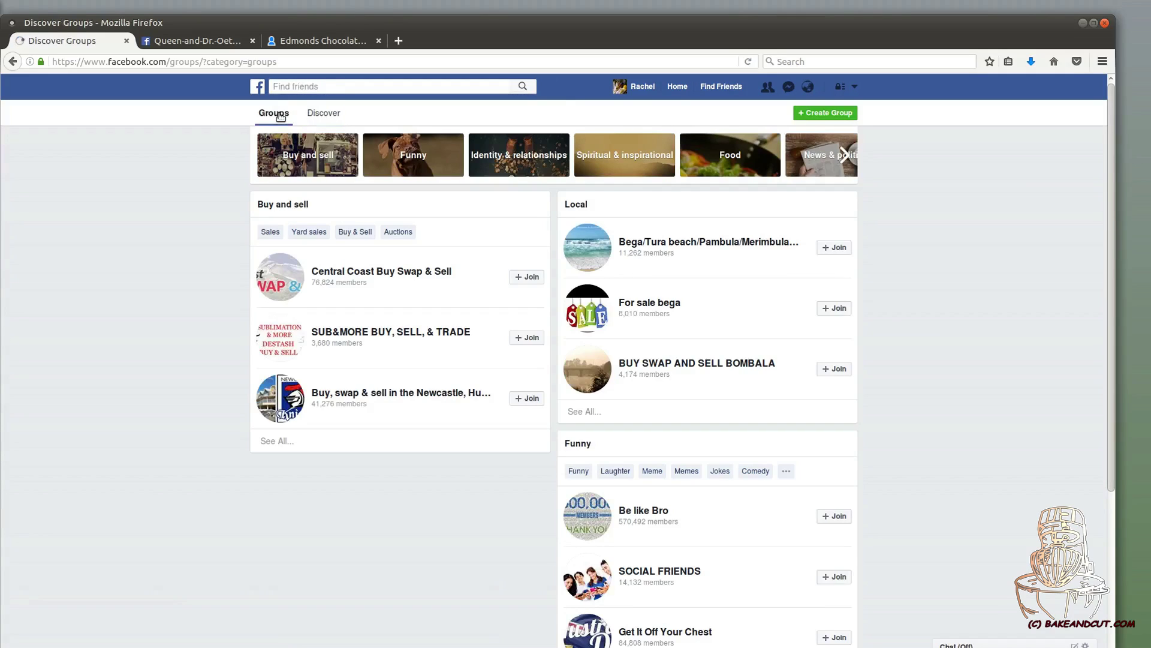
{"action": "scroll", "coordinate": [399, 530], "scroll_direction": "down", "scroll_amount": 3}
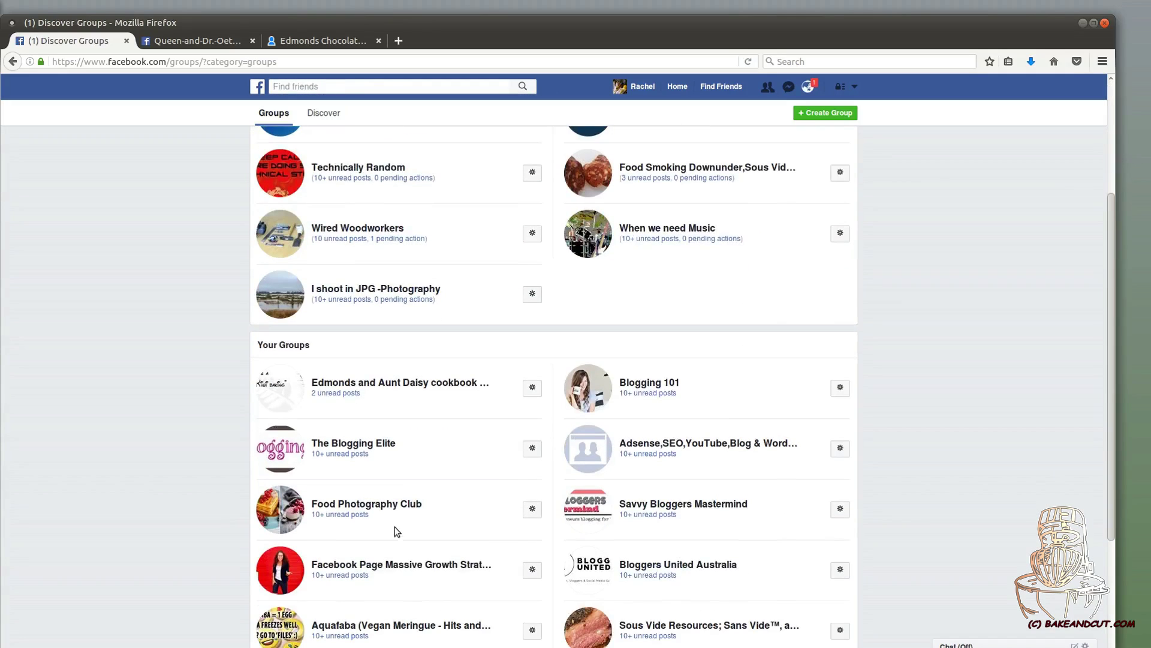
{"action": "left_click", "coordinate": [402, 383]}
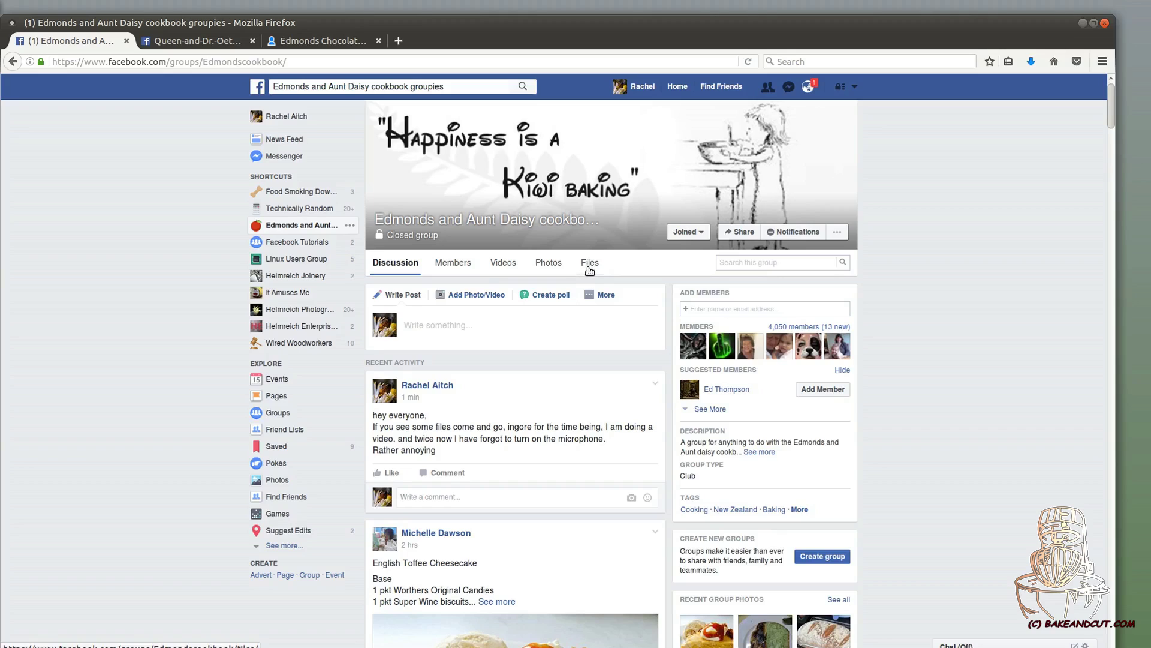
{"action": "left_click", "coordinate": [606, 295]}
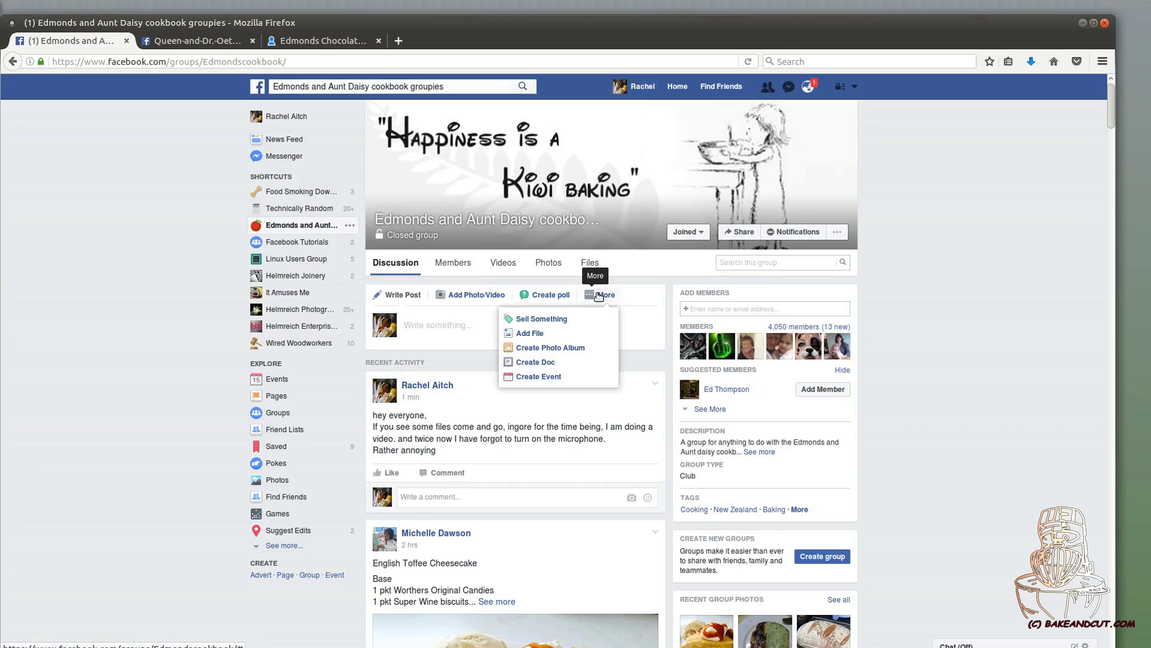
{"action": "left_click", "coordinate": [590, 265]}
{"action": "left_click", "coordinate": [590, 265]}
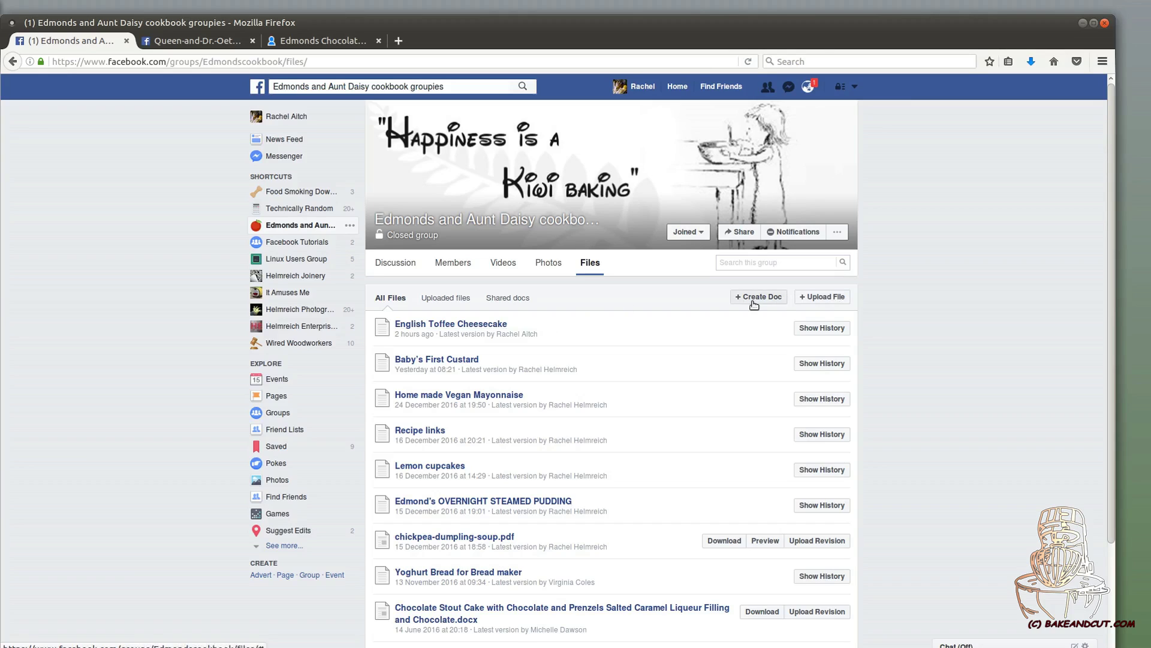
Scroll the group's Files list and select the English Toffee Cheesecake doc.
{"action": "scroll", "coordinate": [675, 582], "scroll_direction": "down", "scroll_amount": 3}
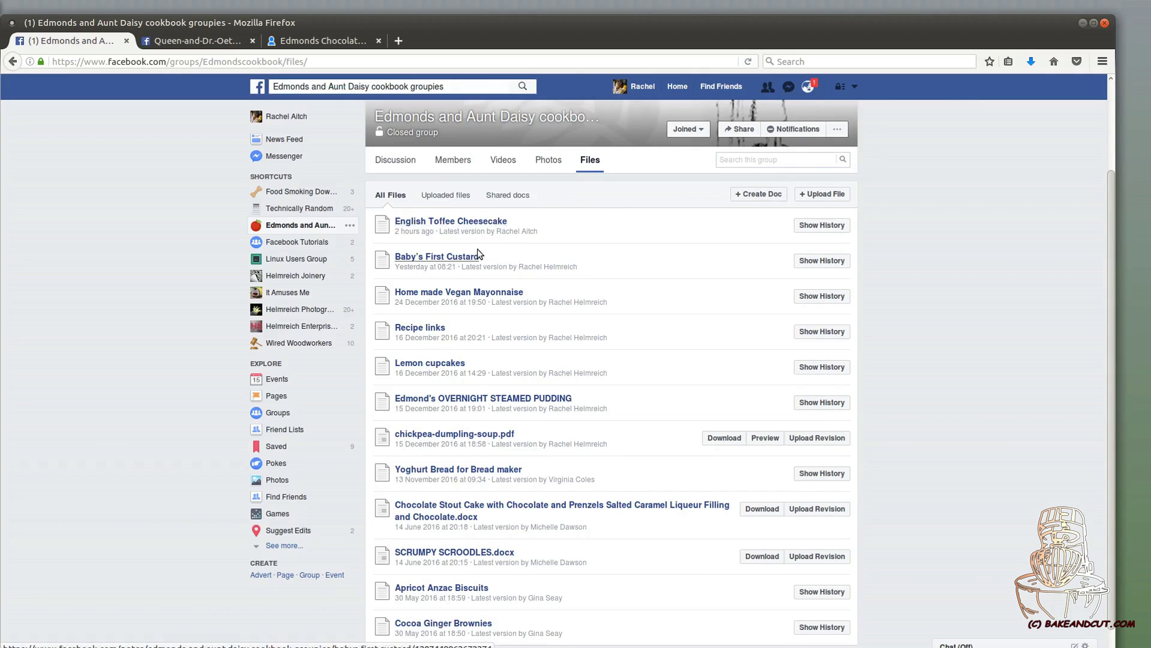
{"action": "left_click", "coordinate": [479, 229]}
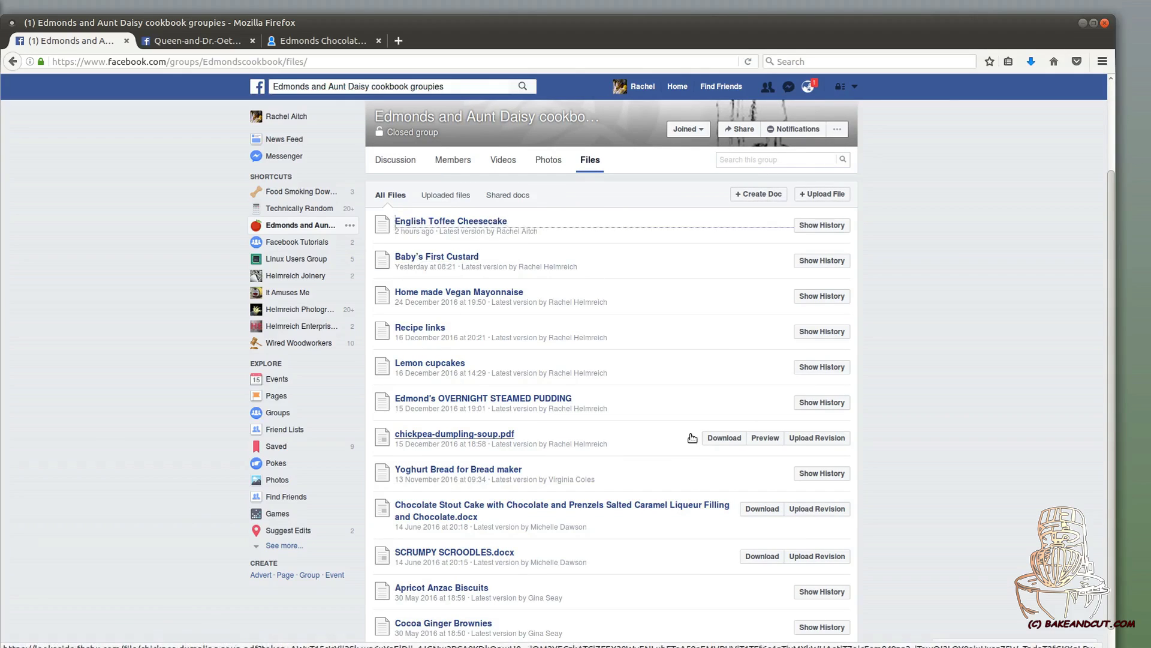
Open and skim the English Toffee Cheesecake doc, check its post menu, then close it.
{"action": "left_click", "coordinate": [479, 221]}
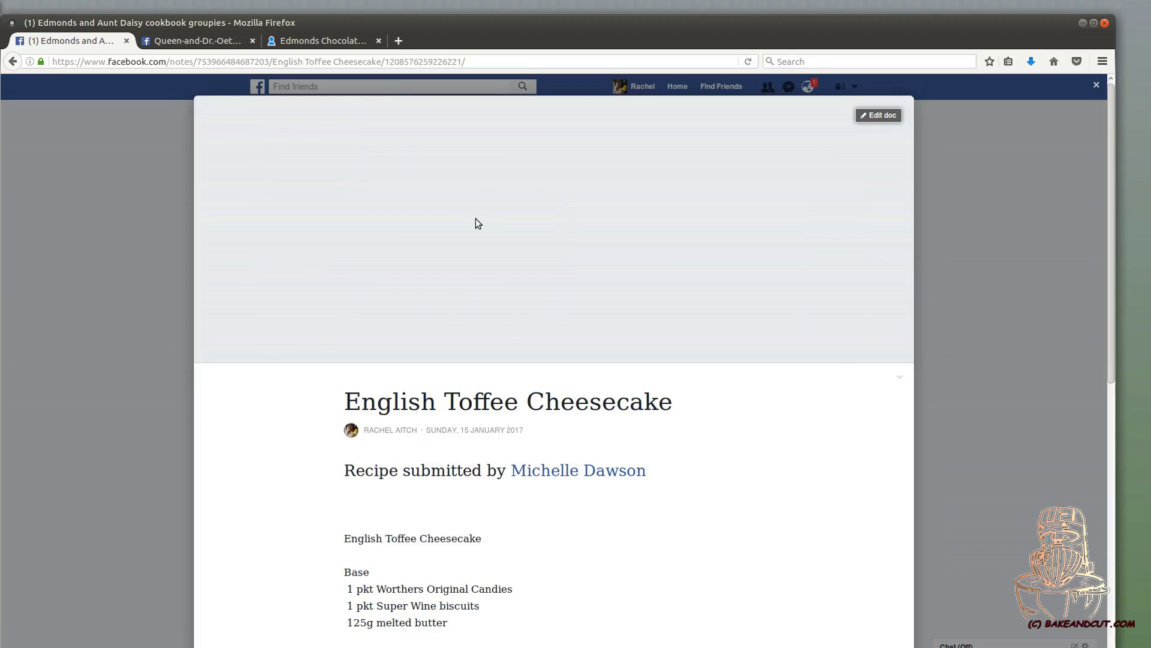
{"action": "scroll", "coordinate": [811, 557], "scroll_direction": "down", "scroll_amount": 8}
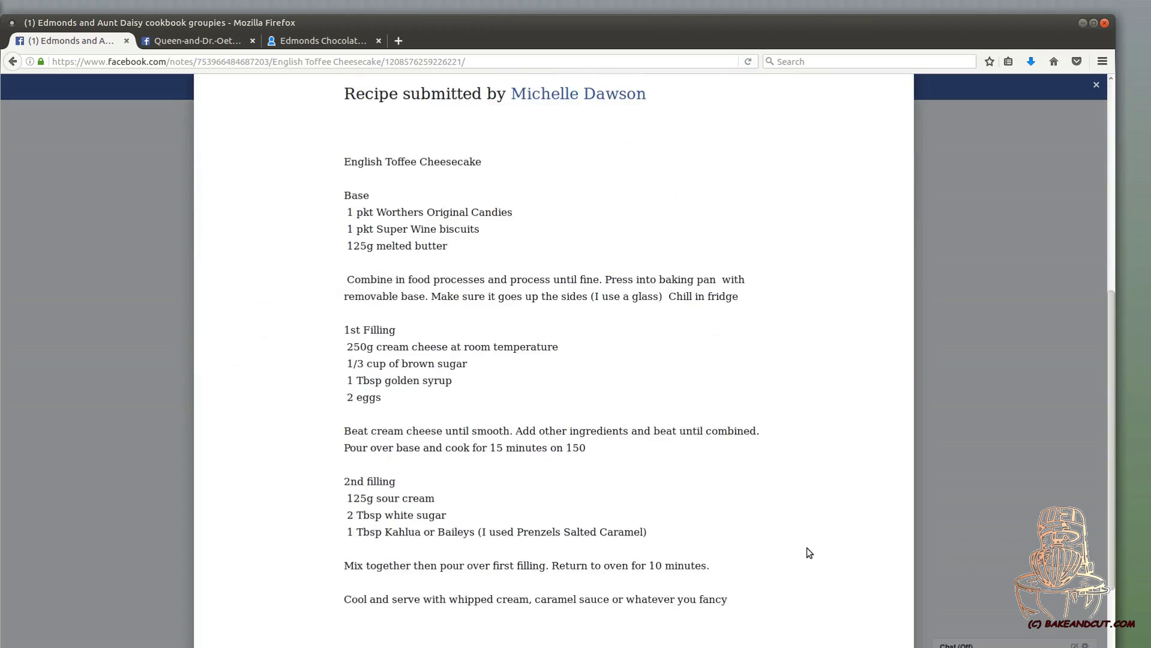
{"action": "scroll", "coordinate": [803, 542], "scroll_direction": "up", "scroll_amount": 8}
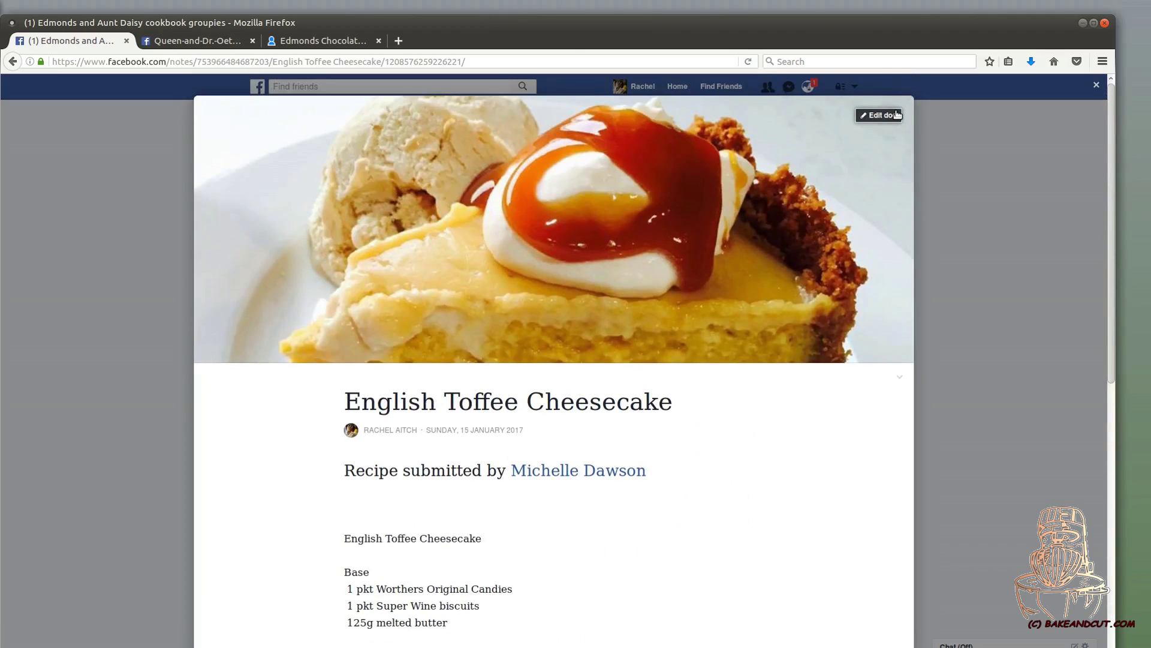
{"action": "left_click", "coordinate": [900, 377]}
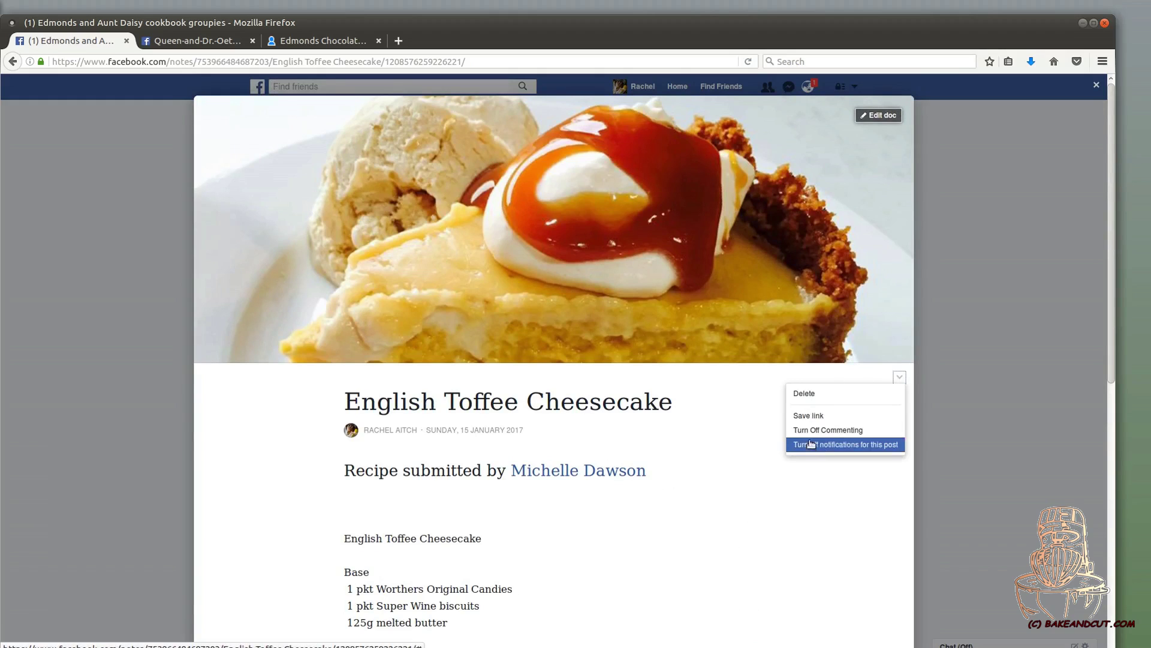
{"action": "left_click", "coordinate": [1053, 470]}
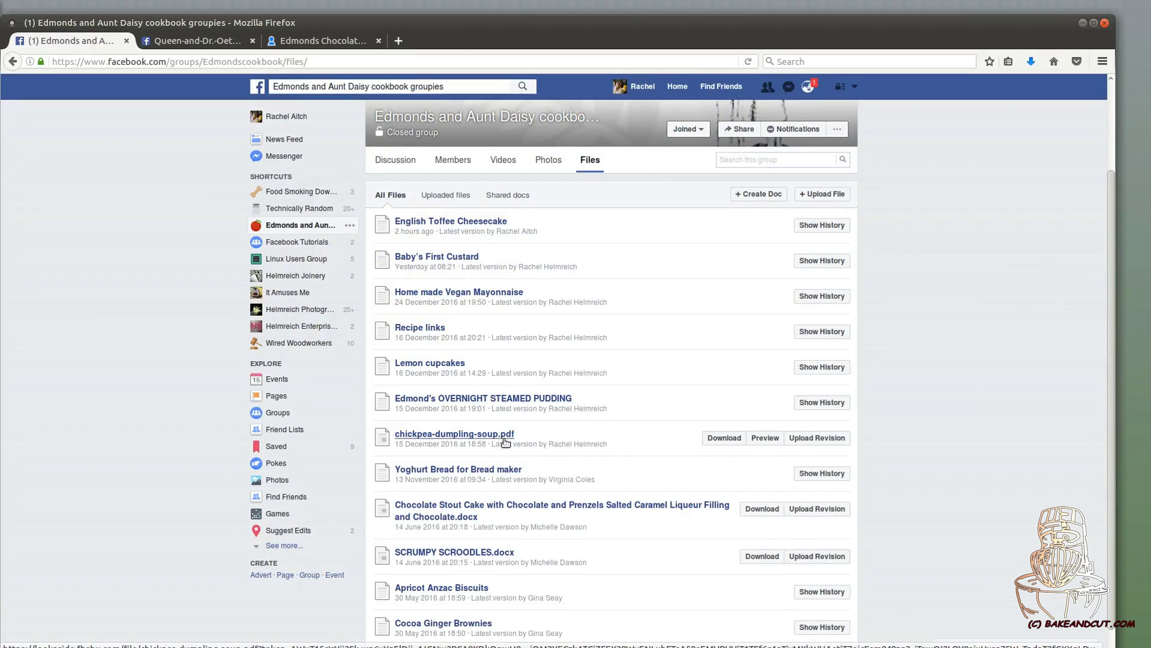
Download chickpea-dumpling-soup.pdf (891 KB) from the Files list, choosing Save File.
{"action": "scroll", "coordinate": [517, 493], "scroll_direction": "down", "scroll_amount": 1}
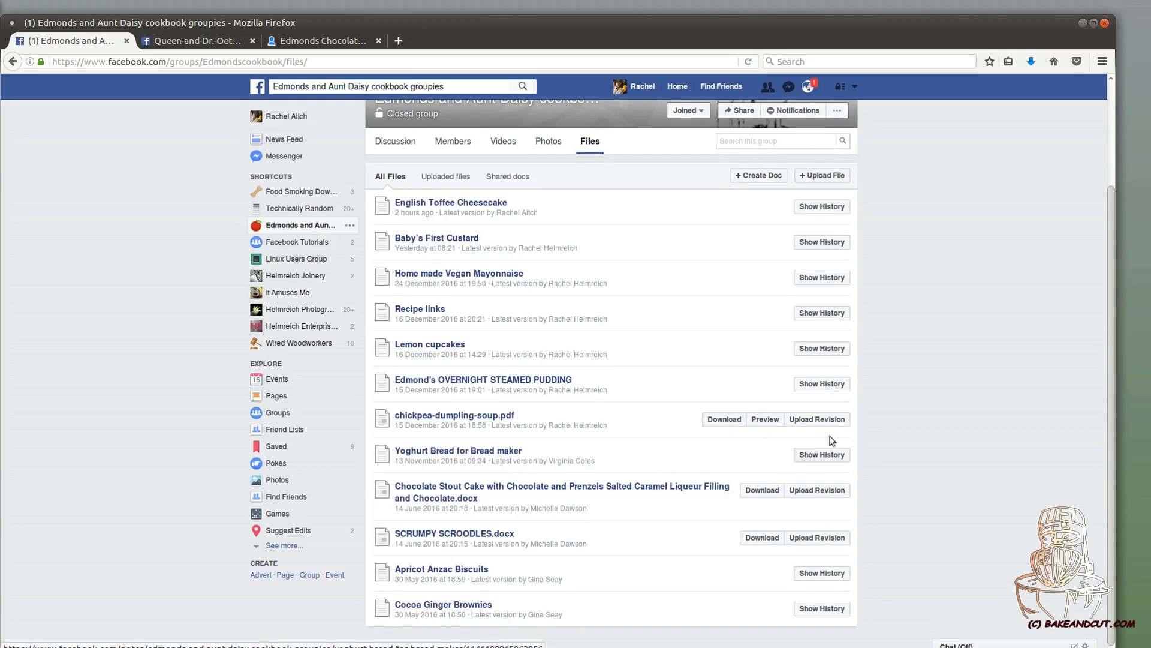
{"action": "left_click", "coordinate": [725, 419]}
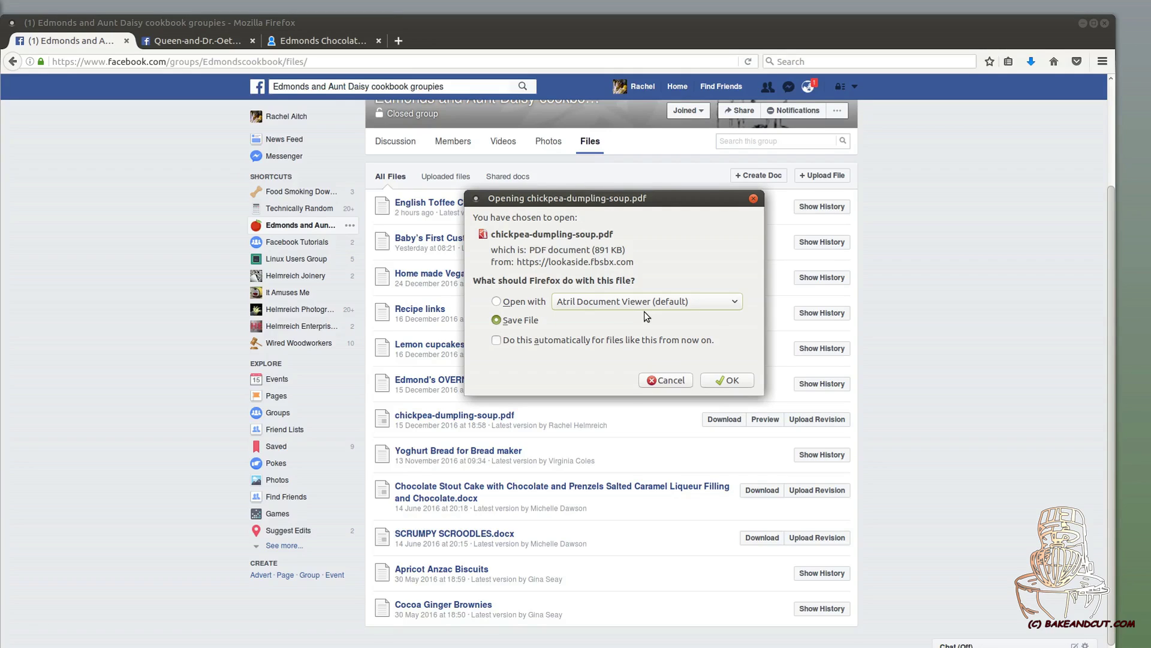
{"action": "left_click", "coordinate": [730, 380]}
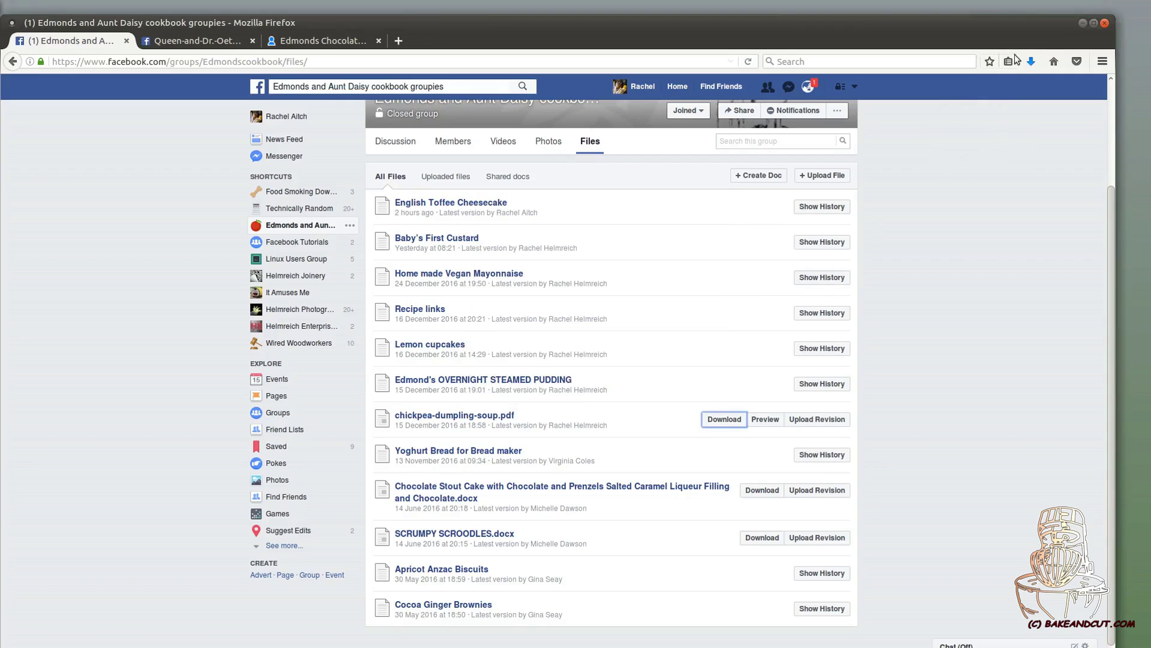
Open chickpea-dumpling-soup.pdf from the Downloads panel and scroll through the soup recipe.
{"action": "left_click", "coordinate": [1030, 66]}
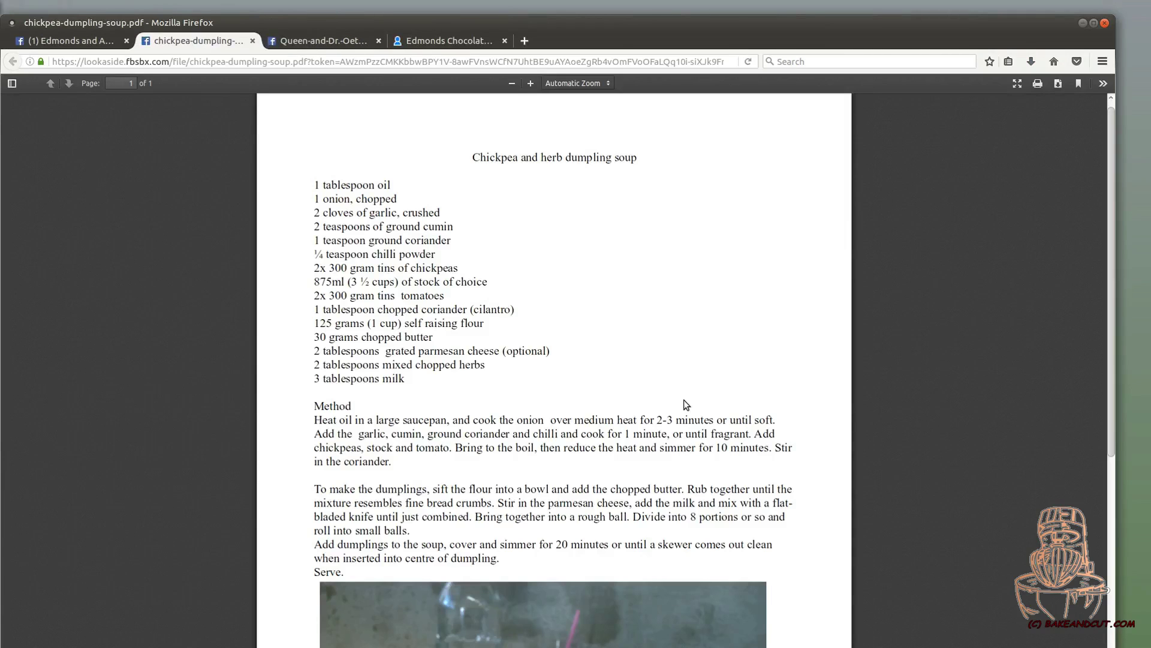
{"action": "scroll", "coordinate": [718, 429], "scroll_direction": "down", "scroll_amount": 5}
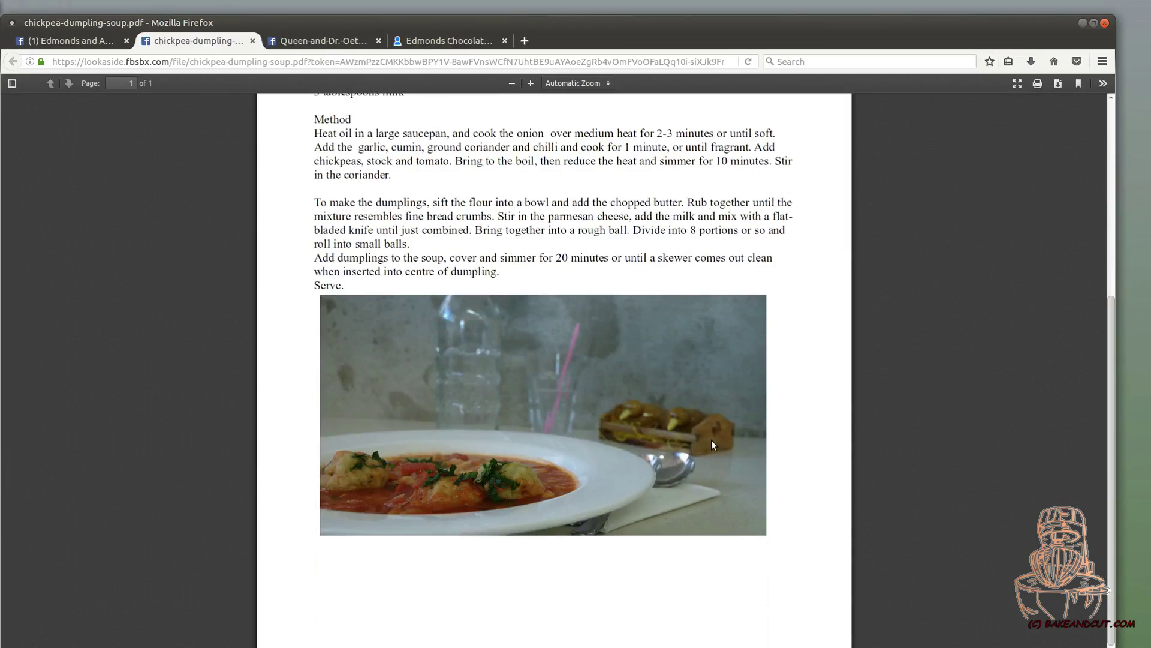
{"action": "scroll", "coordinate": [945, 355], "scroll_direction": "up", "scroll_amount": 5}
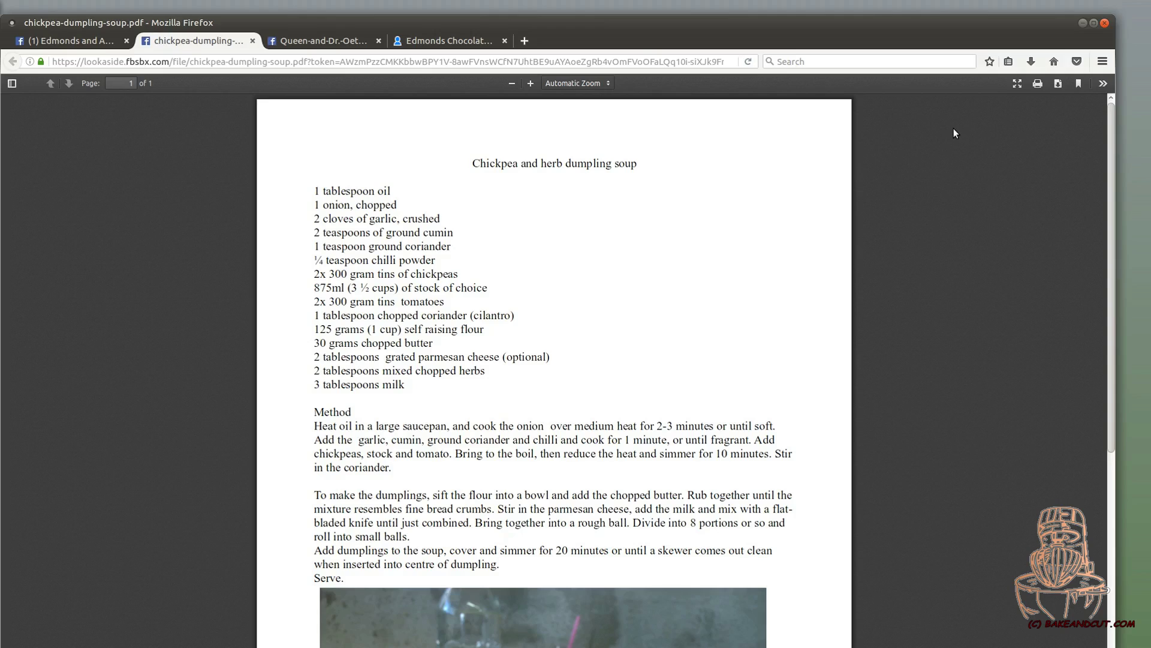
Start saving and printing the PDF but cancel both dialogs, then scroll the recipe again.
{"action": "left_click", "coordinate": [1057, 84]}
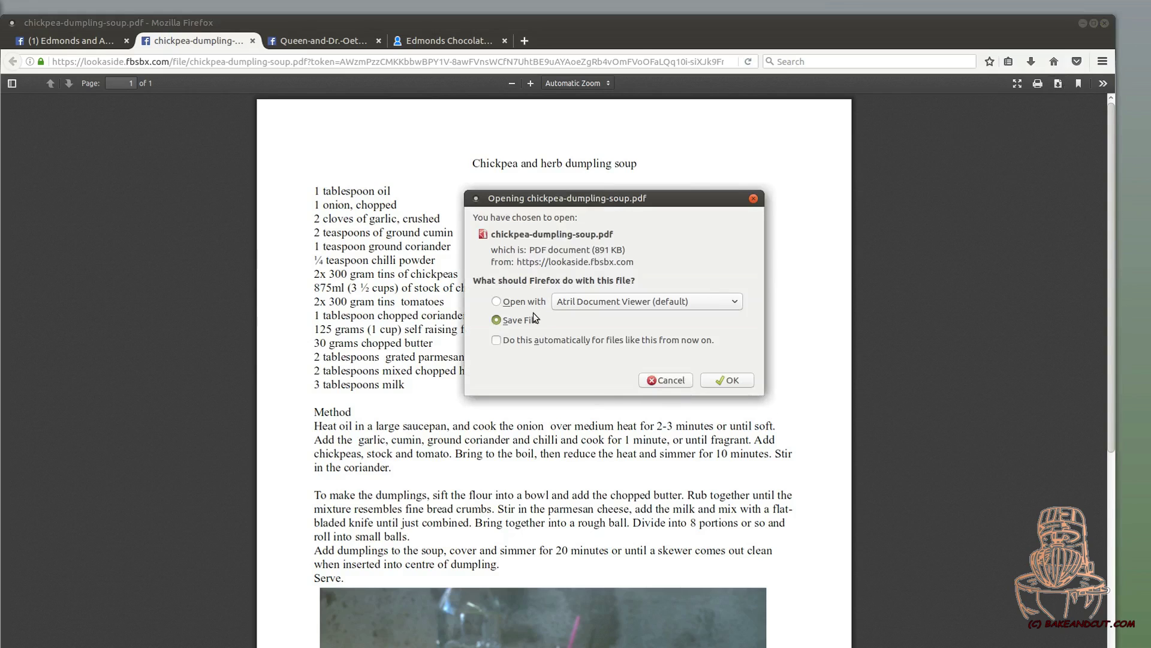
{"action": "left_click", "coordinate": [660, 380]}
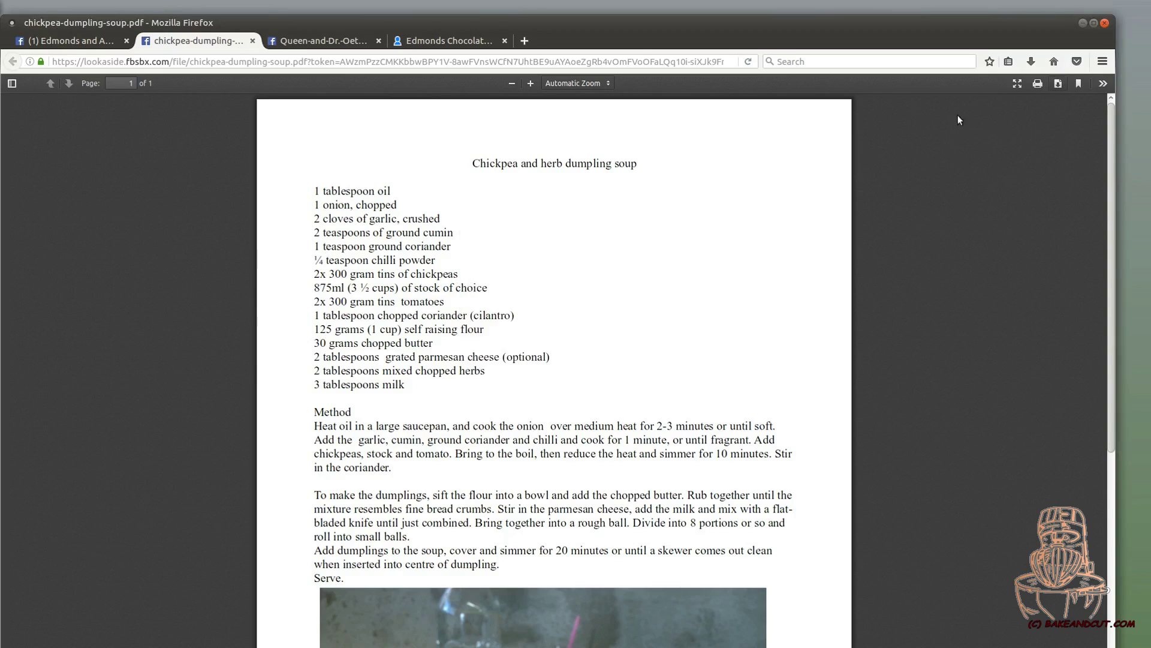
{"action": "left_click", "coordinate": [1038, 85]}
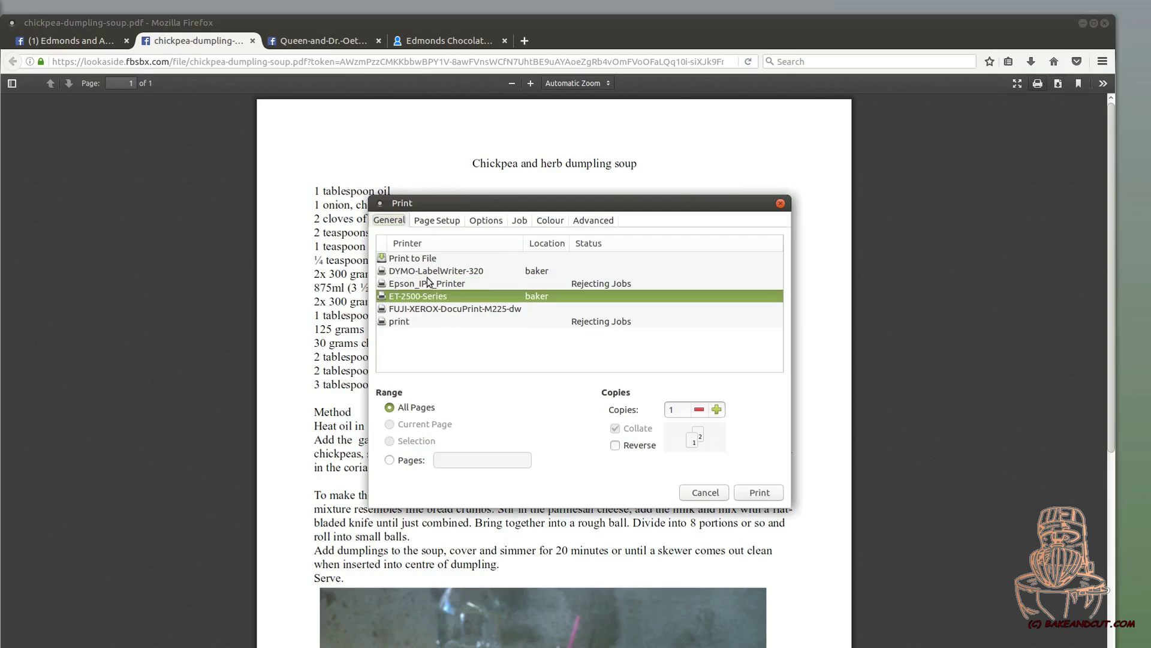
{"action": "left_click", "coordinate": [704, 492]}
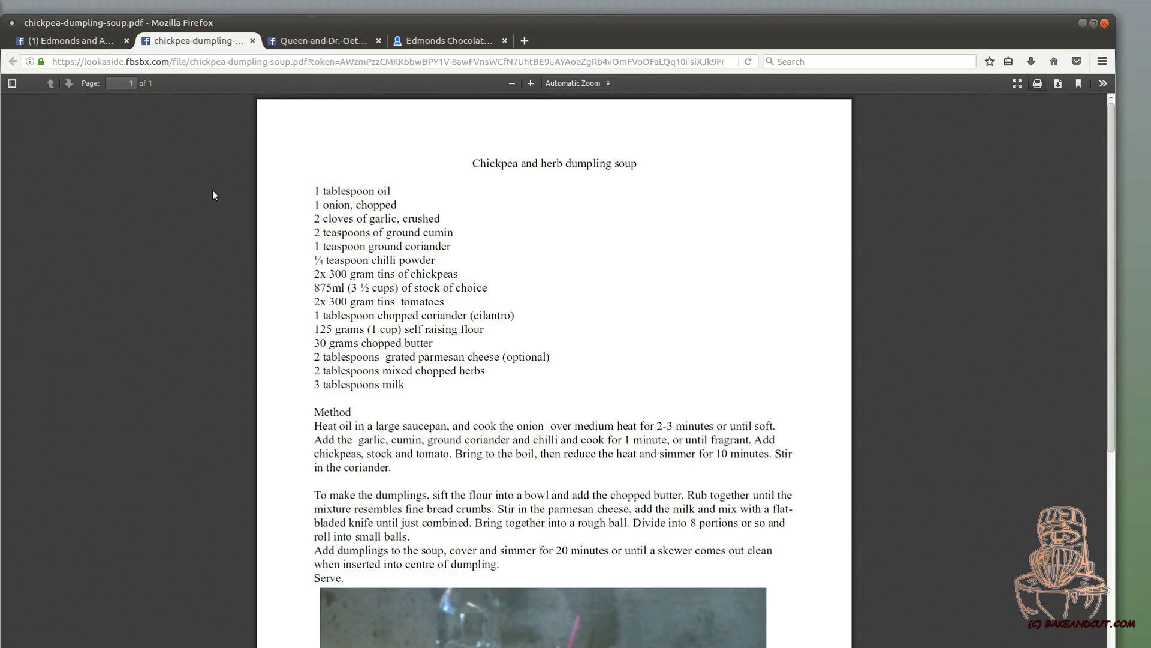
{"action": "scroll", "coordinate": [603, 352], "scroll_direction": "down", "scroll_amount": 4}
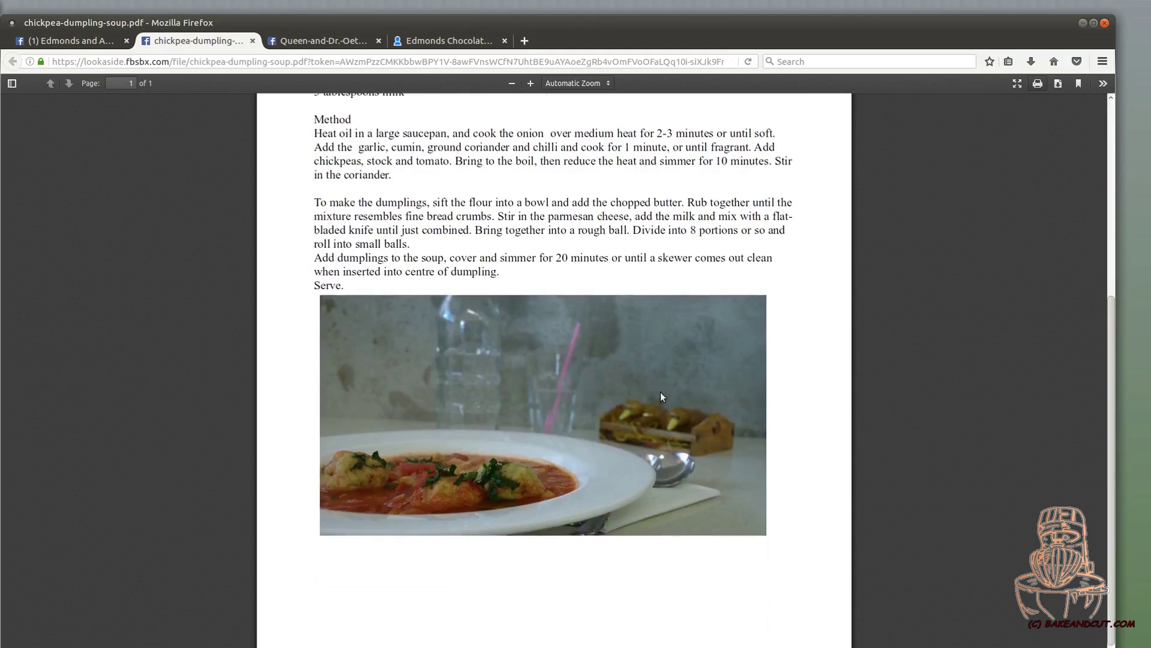
{"action": "scroll", "coordinate": [726, 402], "scroll_direction": "up", "scroll_amount": 5}
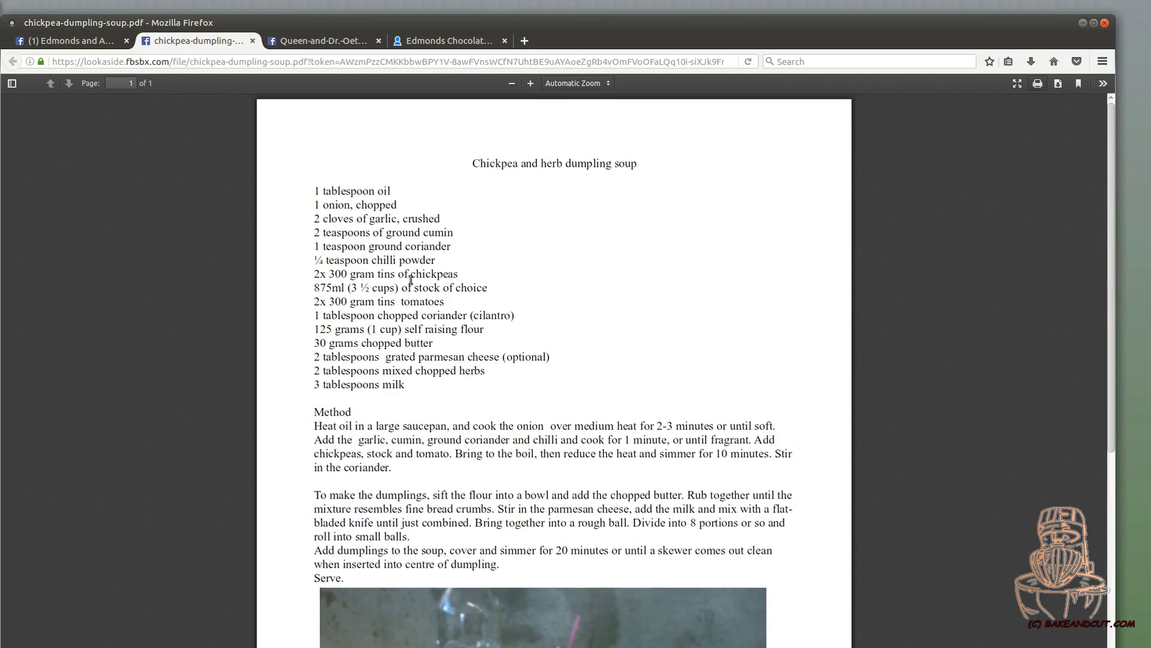
Close the PDF tab and download SCRUMPY SCROODLES.docx (119 KB) to open with LibreOffice Writer.
{"action": "left_click", "coordinate": [253, 40]}
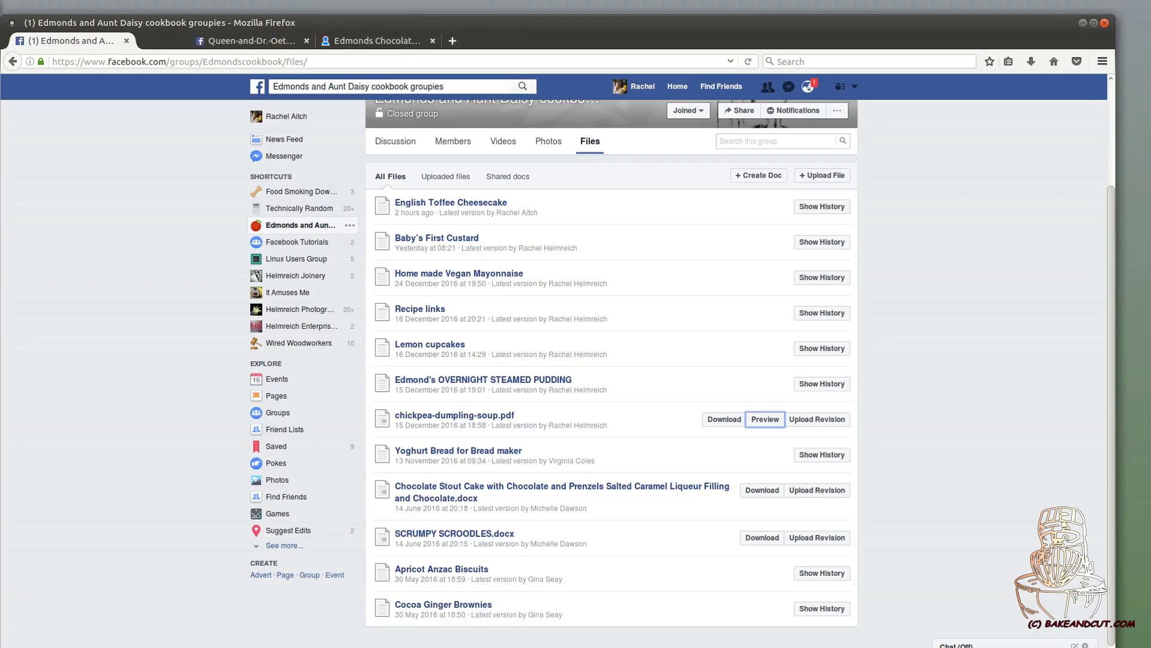
{"action": "left_click", "coordinate": [817, 419]}
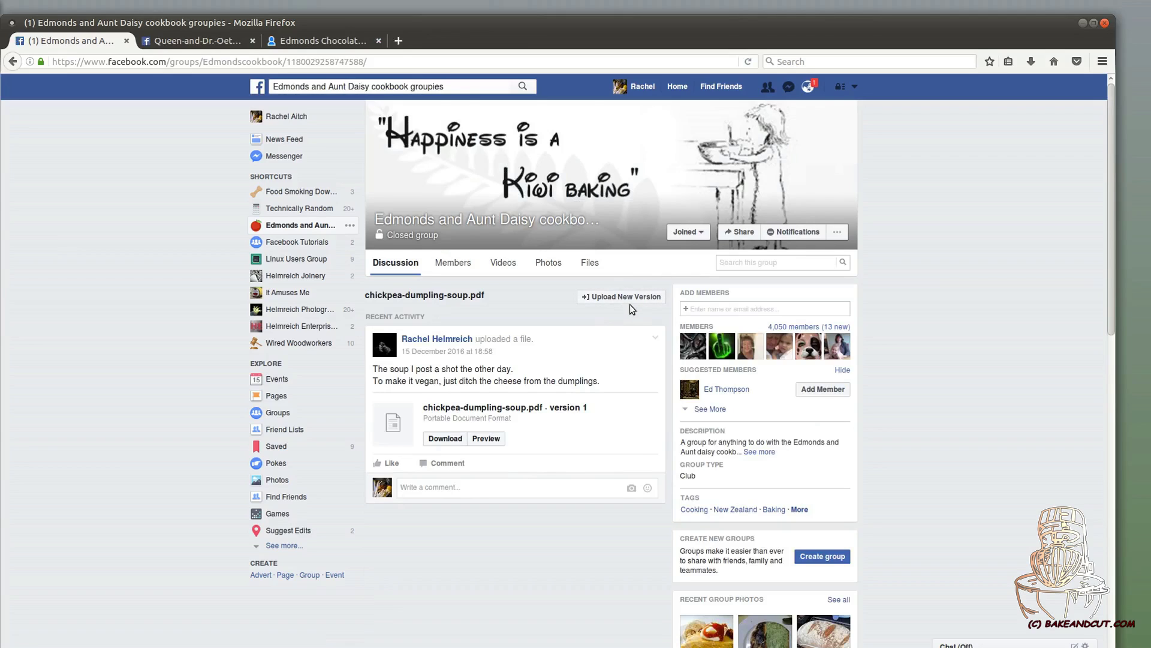
{"action": "left_click", "coordinate": [590, 262]}
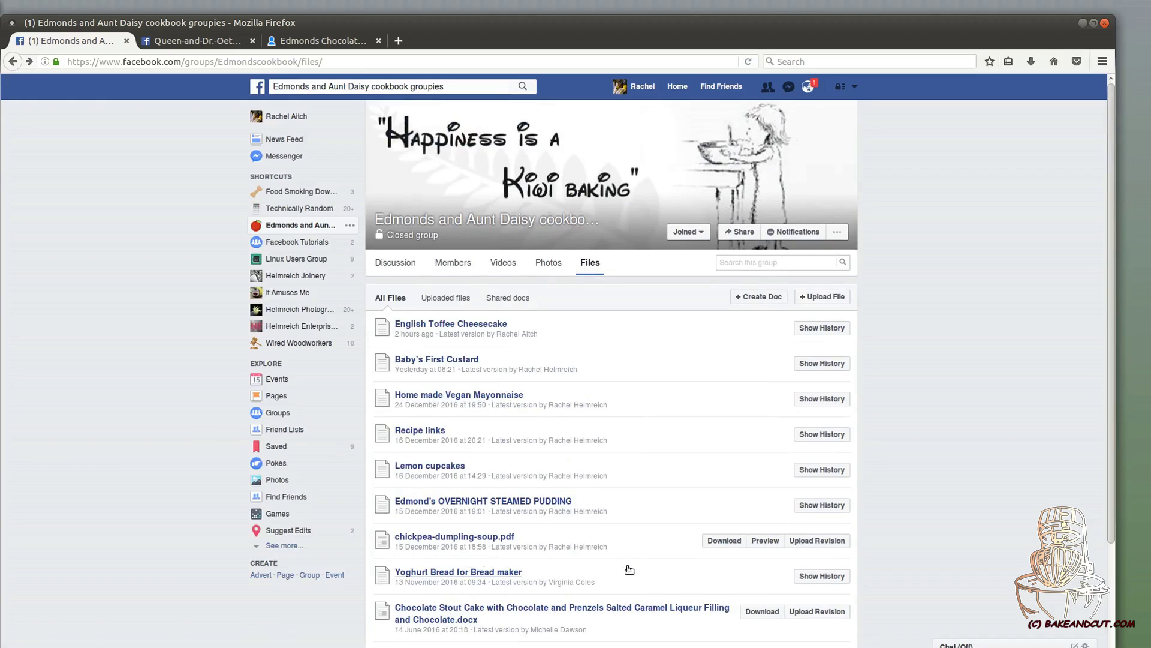
{"action": "scroll", "coordinate": [518, 597], "scroll_direction": "down", "scroll_amount": 3}
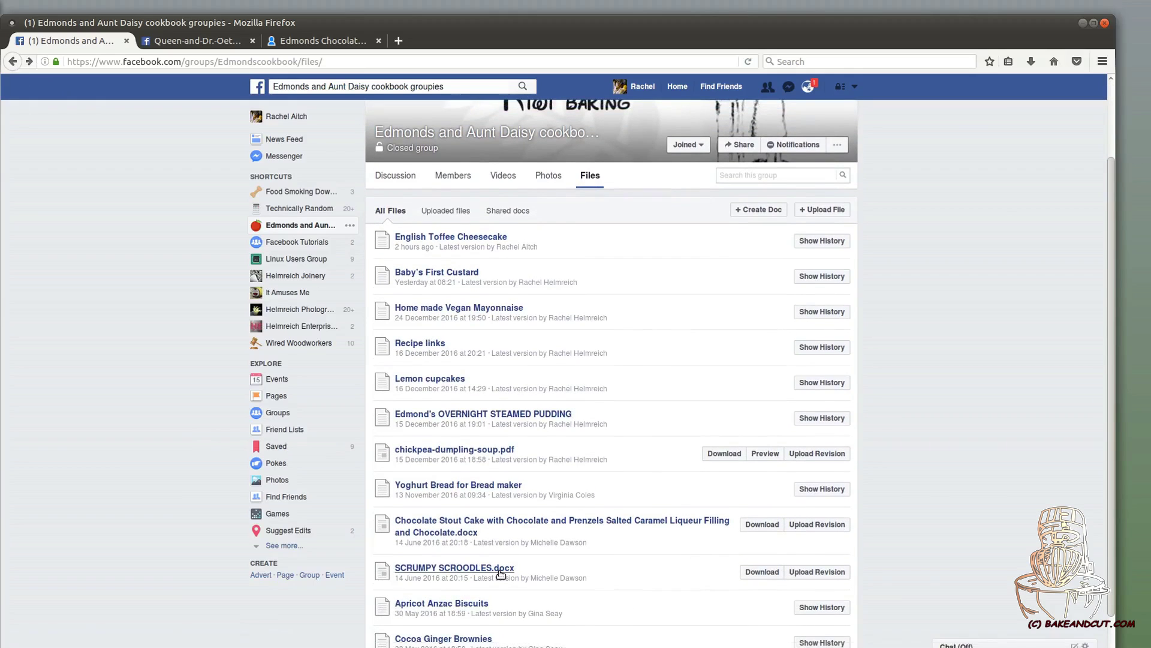
{"action": "left_click", "coordinate": [763, 571]}
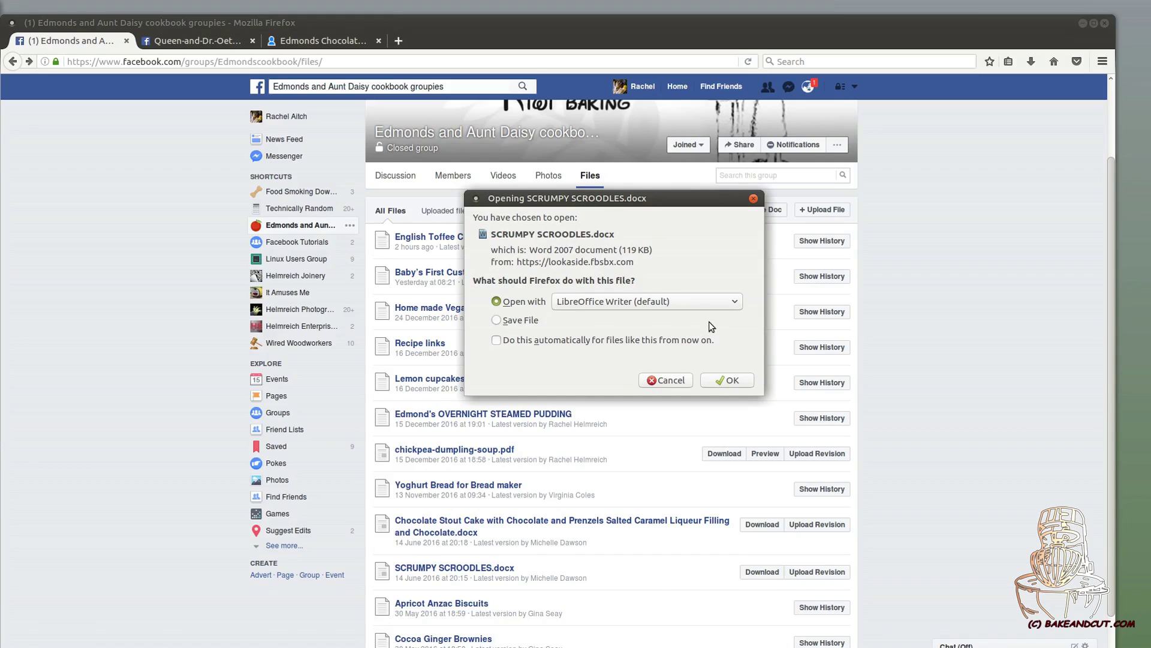
{"action": "left_click", "coordinate": [731, 383]}
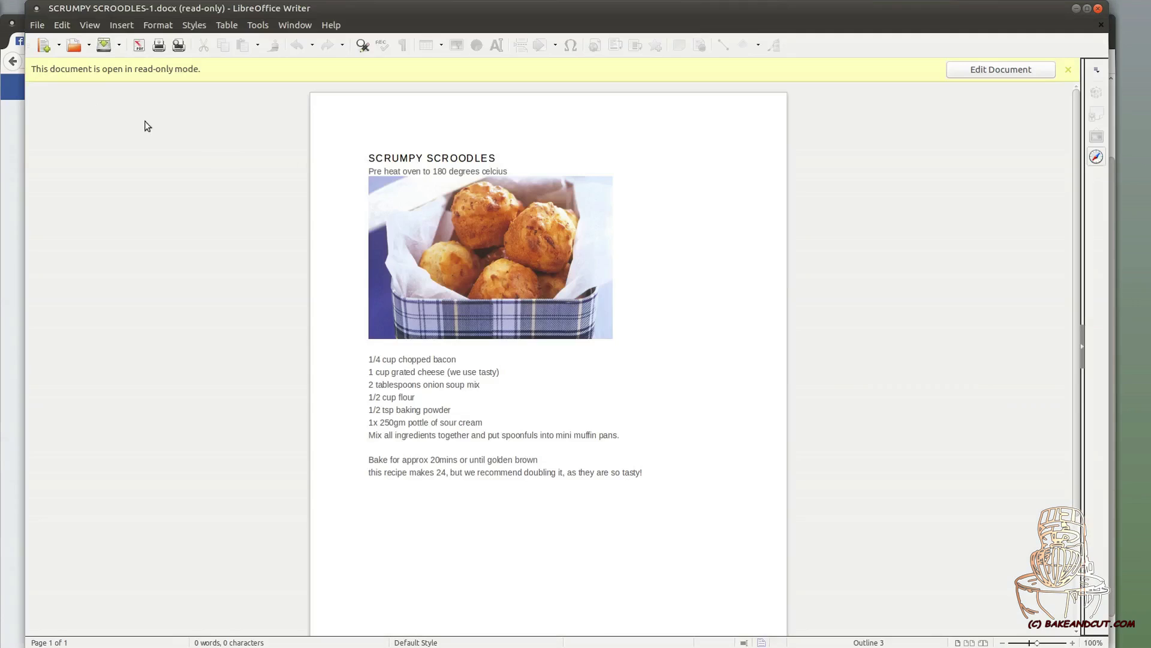
{"action": "scroll", "coordinate": [796, 516], "scroll_direction": "down", "scroll_amount": 5}
{"action": "scroll", "coordinate": [766, 542], "scroll_direction": "up", "scroll_amount": 5}
{"action": "left_click", "coordinate": [1098, 9]}
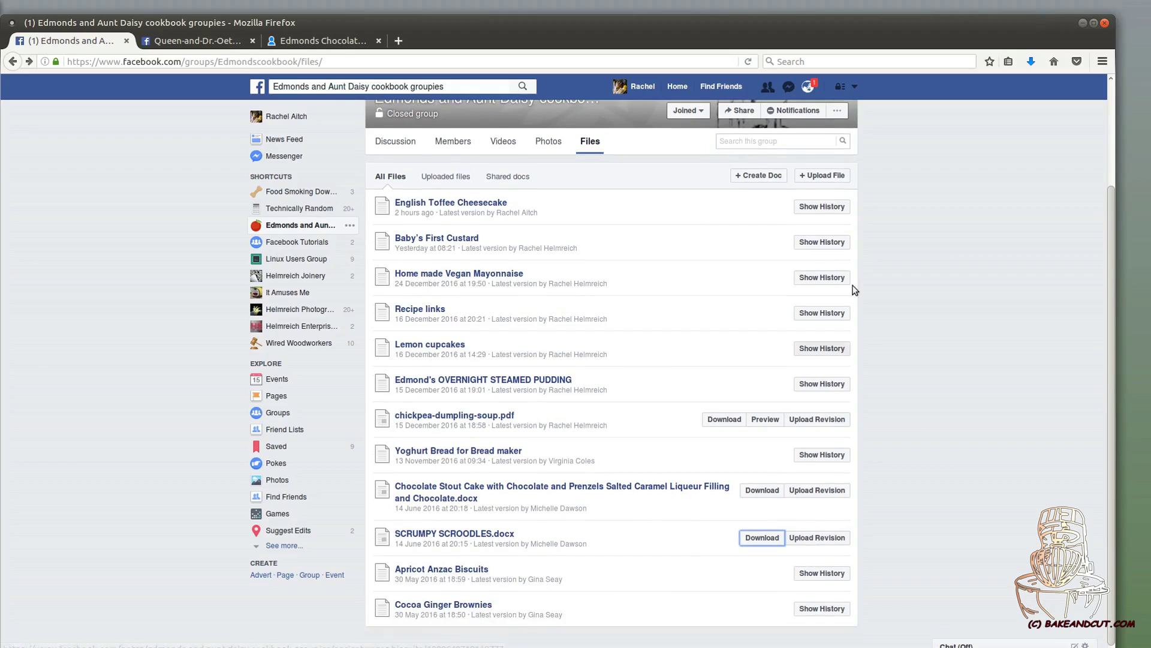
Filter Files by Uploaded files, then Shared docs, and start a blank doc with + Create Doc.
{"action": "scroll", "coordinate": [733, 336], "scroll_direction": "up", "scroll_amount": 3}
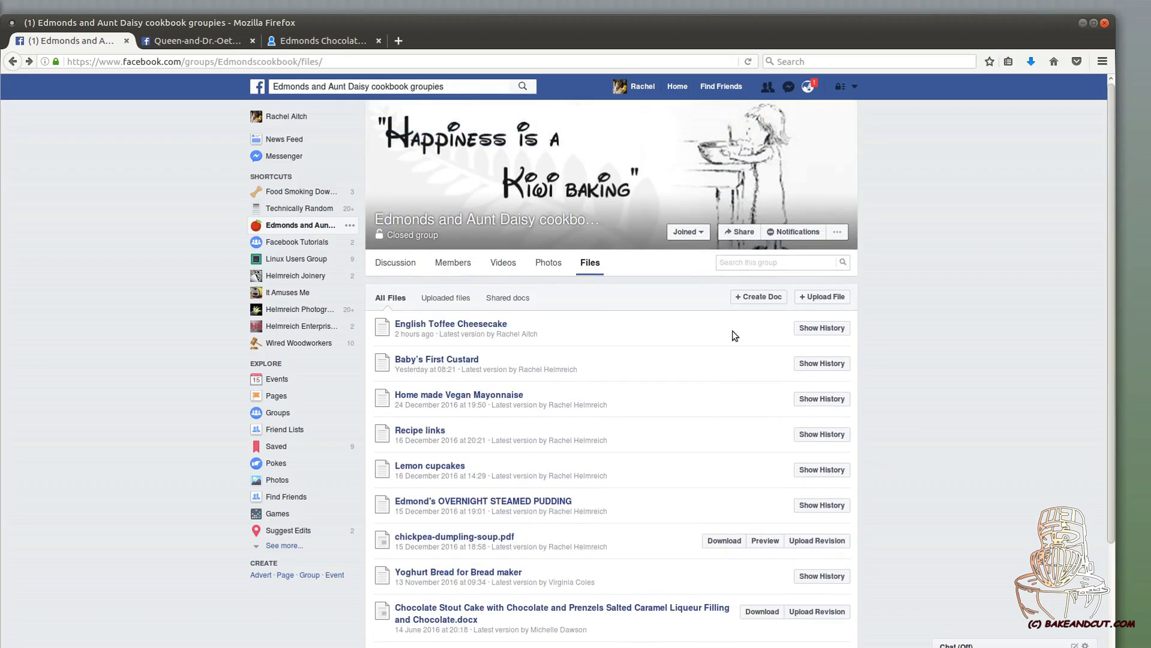
{"action": "left_click", "coordinate": [460, 300]}
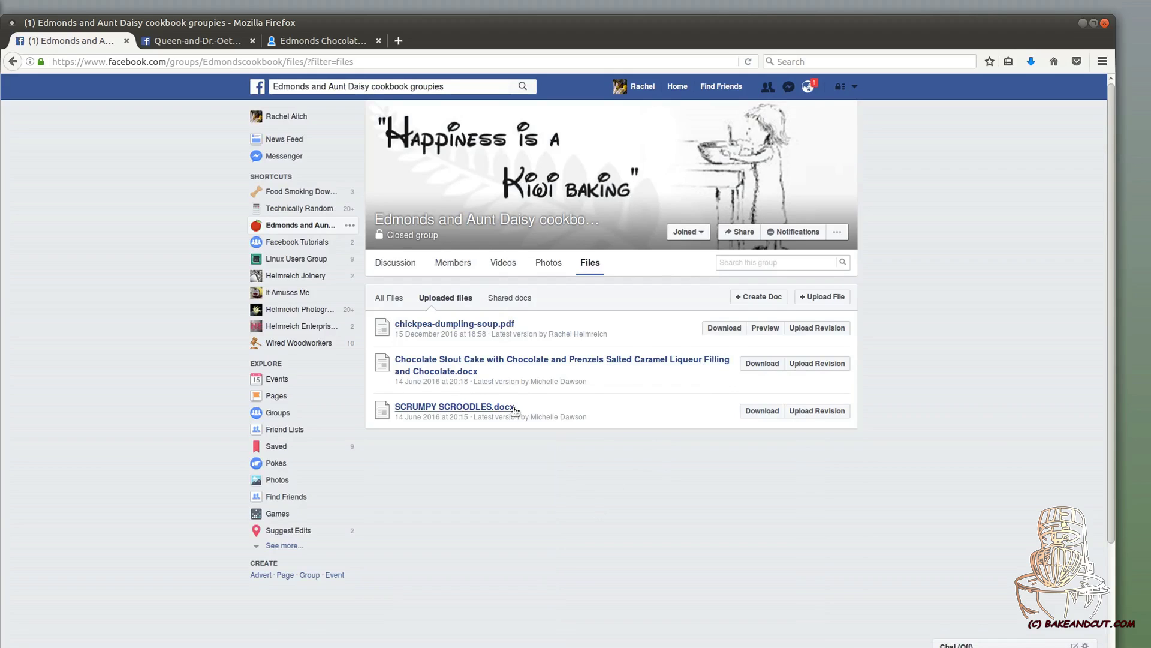
{"action": "left_click", "coordinate": [504, 298]}
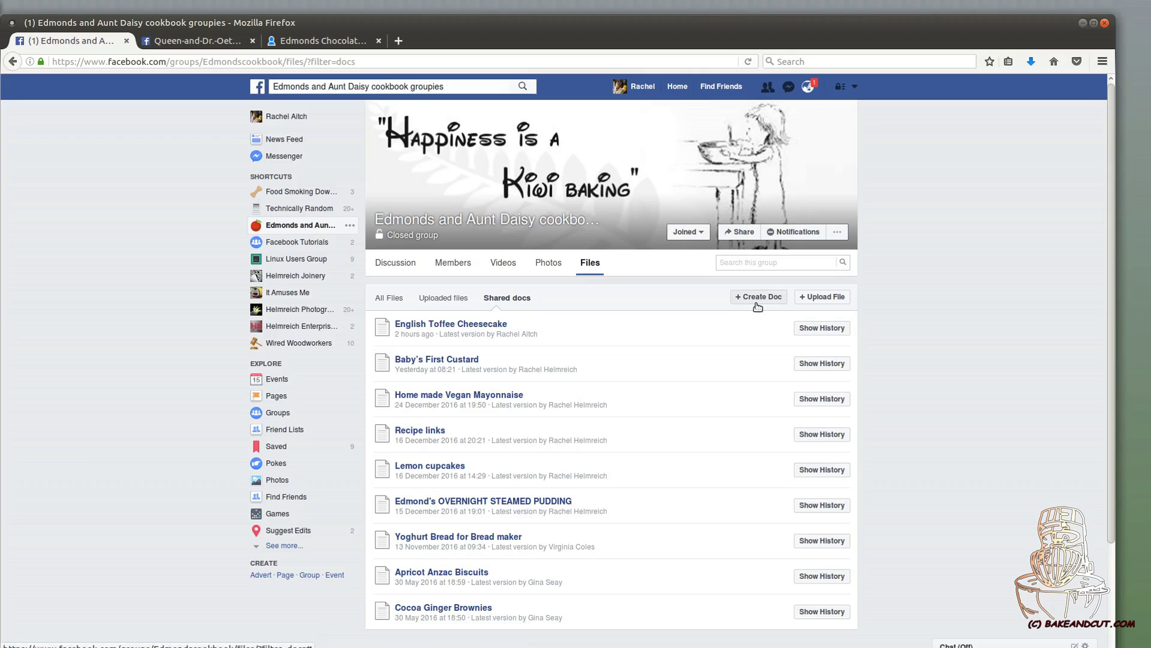
{"action": "left_click", "coordinate": [757, 304]}
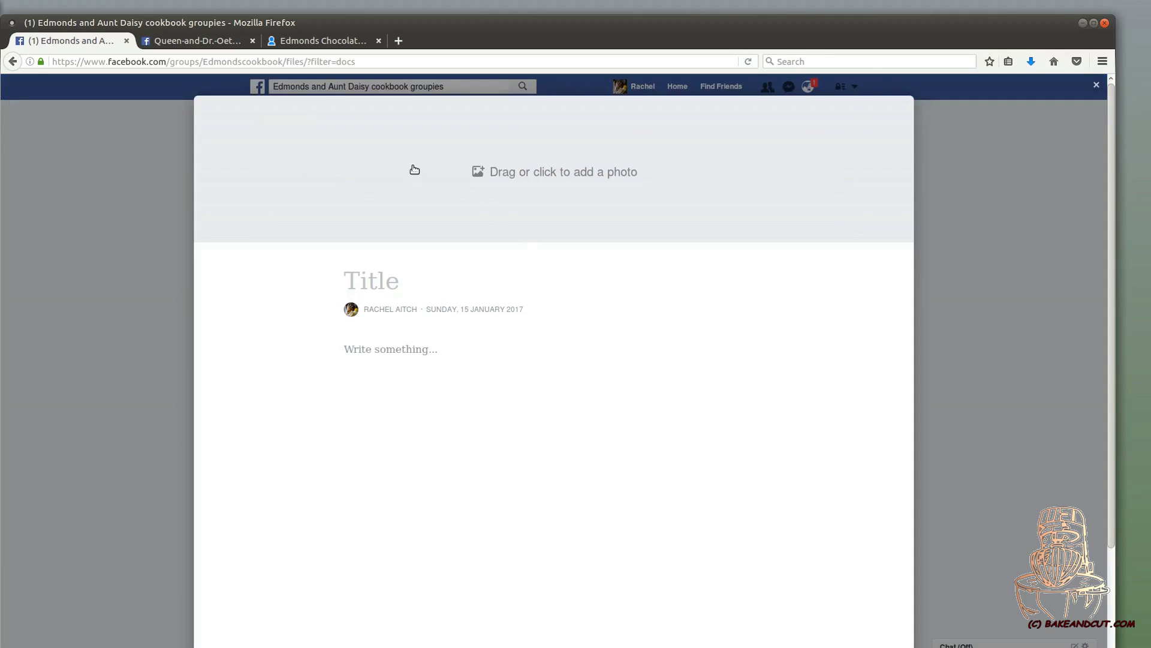
Upload Vegan_Chocolate_Fudge.jpg as the doc's cover, shift it up, and select the recipe page title.
{"action": "left_click", "coordinate": [570, 180]}
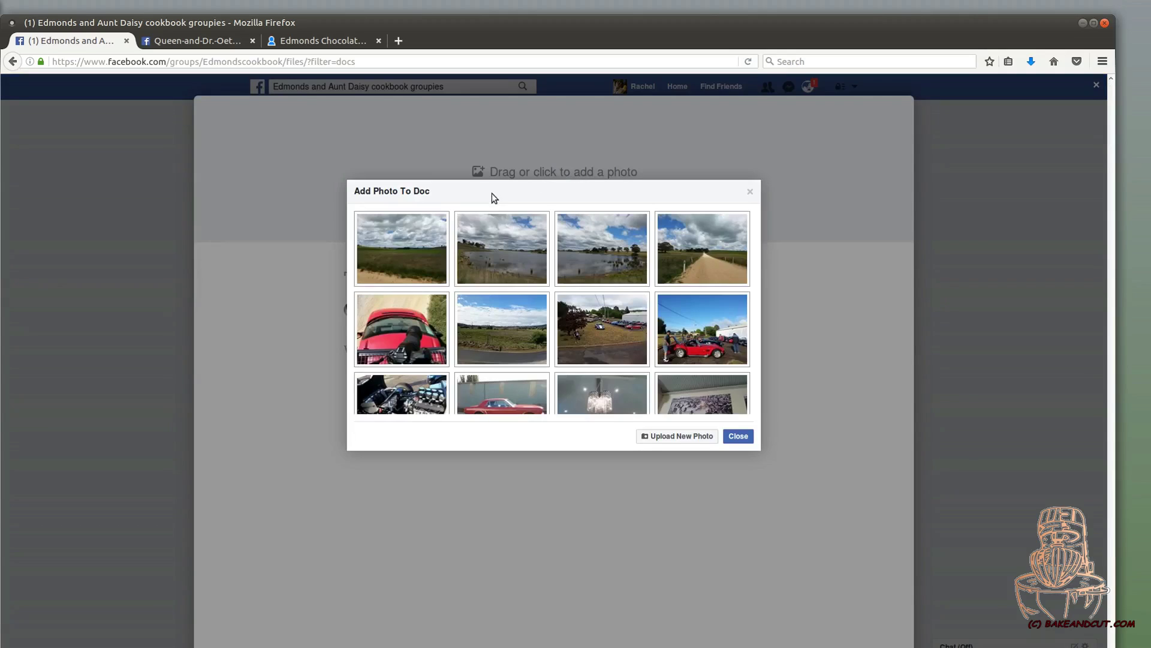
{"action": "left_click", "coordinate": [663, 438]}
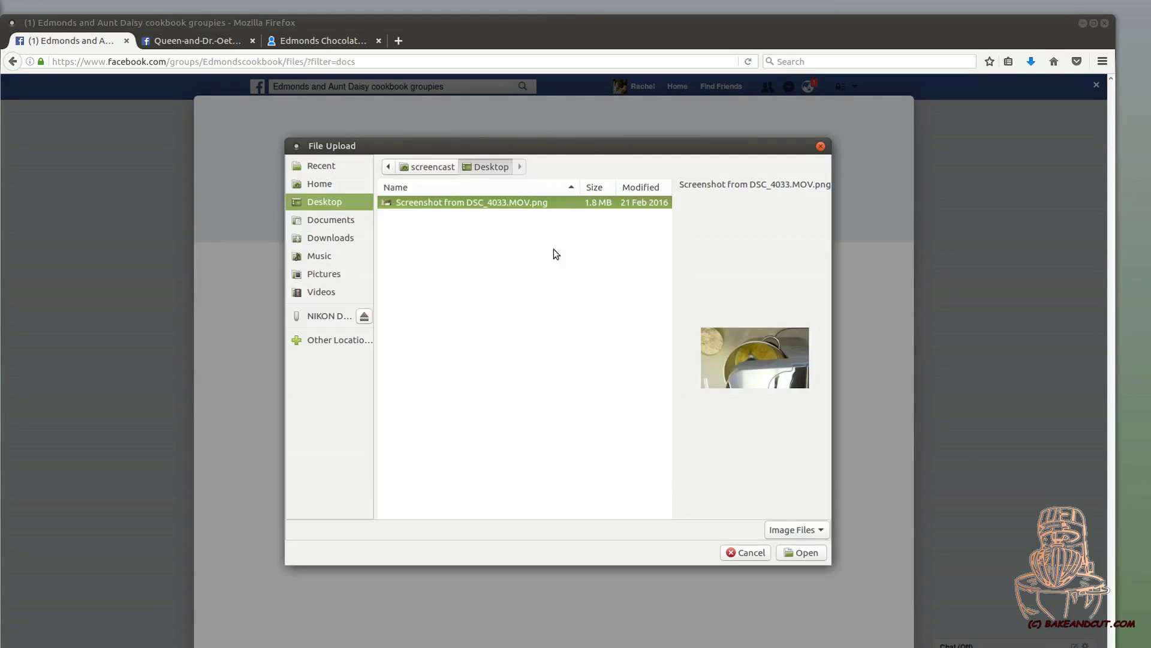
{"action": "left_click", "coordinate": [336, 242]}
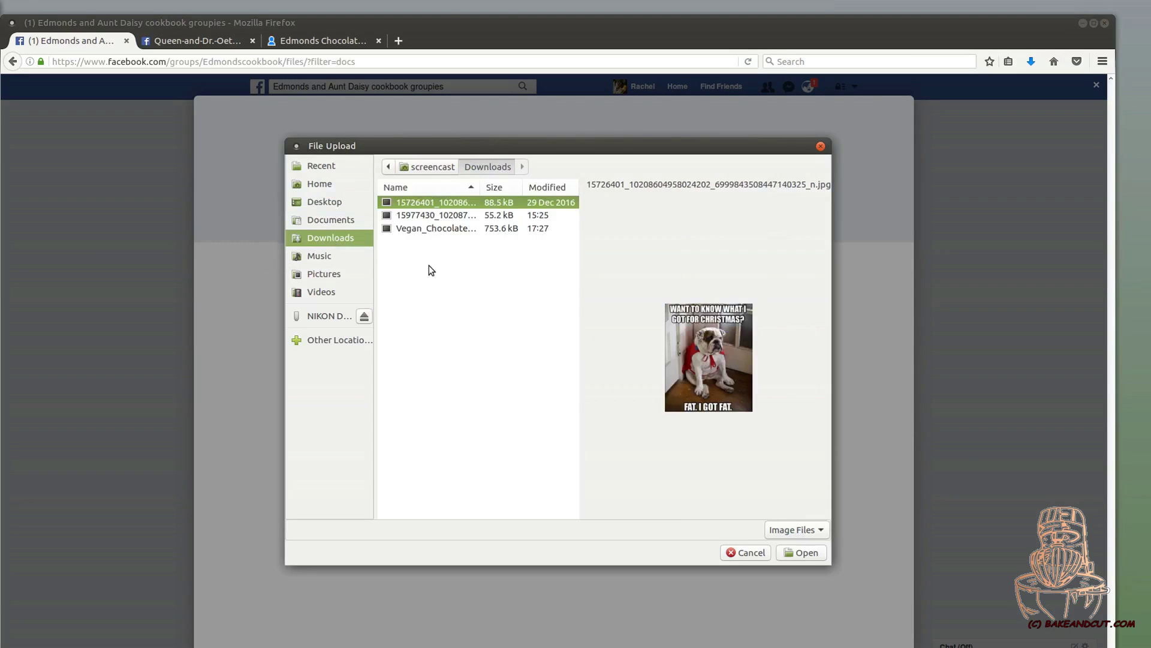
{"action": "left_click", "coordinate": [451, 228]}
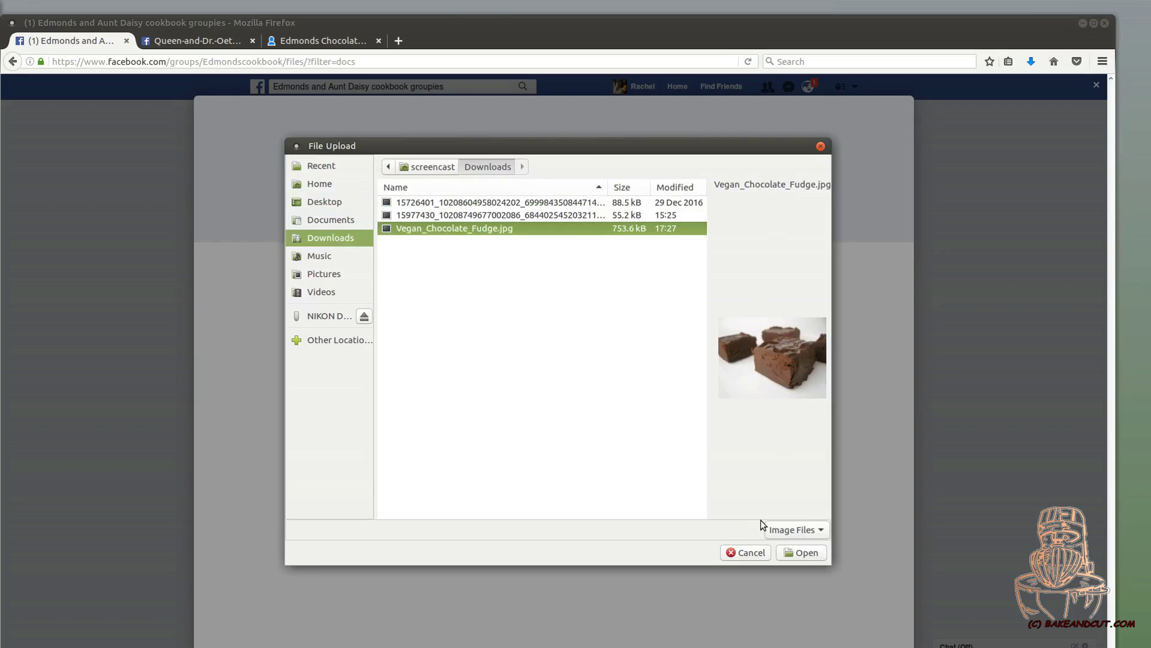
{"action": "left_click", "coordinate": [801, 552]}
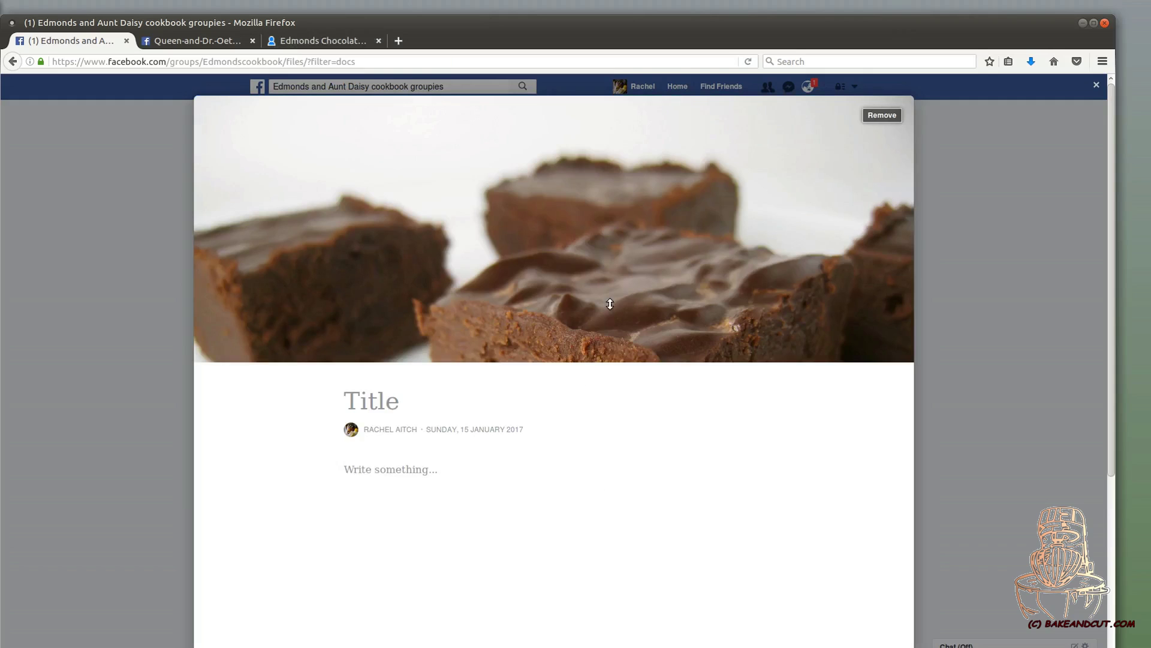
{"action": "left_click_drag", "start_coordinate": [608, 300], "coordinate": [609, 216]}
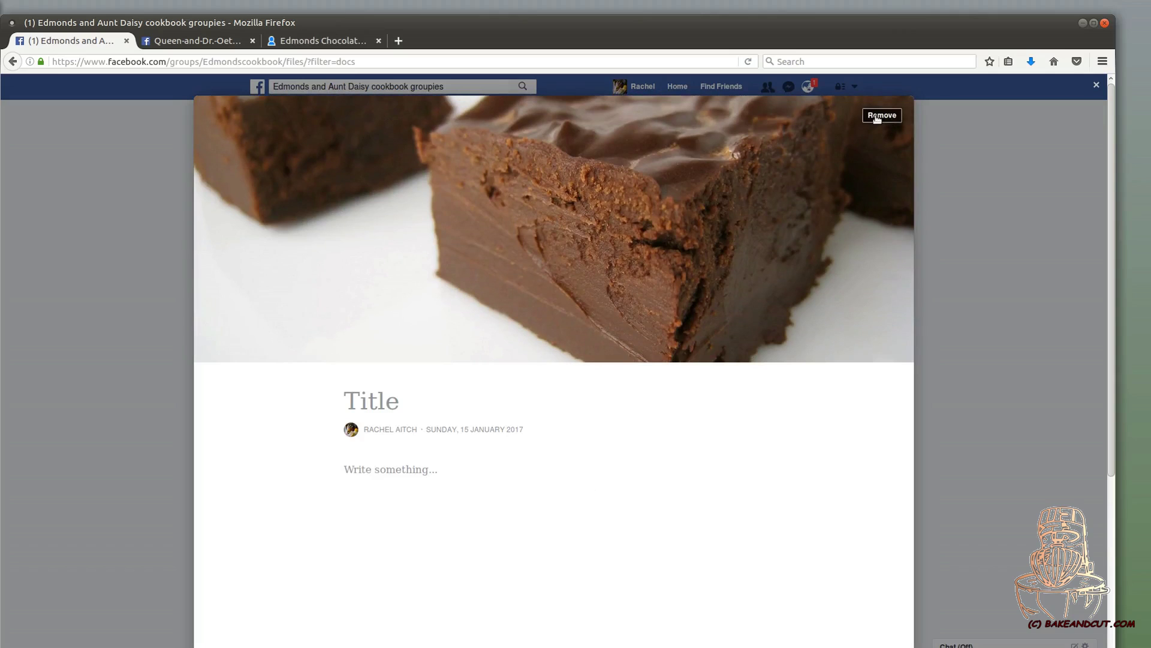
{"action": "left_click", "coordinate": [314, 40]}
{"action": "left_click_drag", "start_coordinate": [581, 133], "coordinate": [278, 111]}
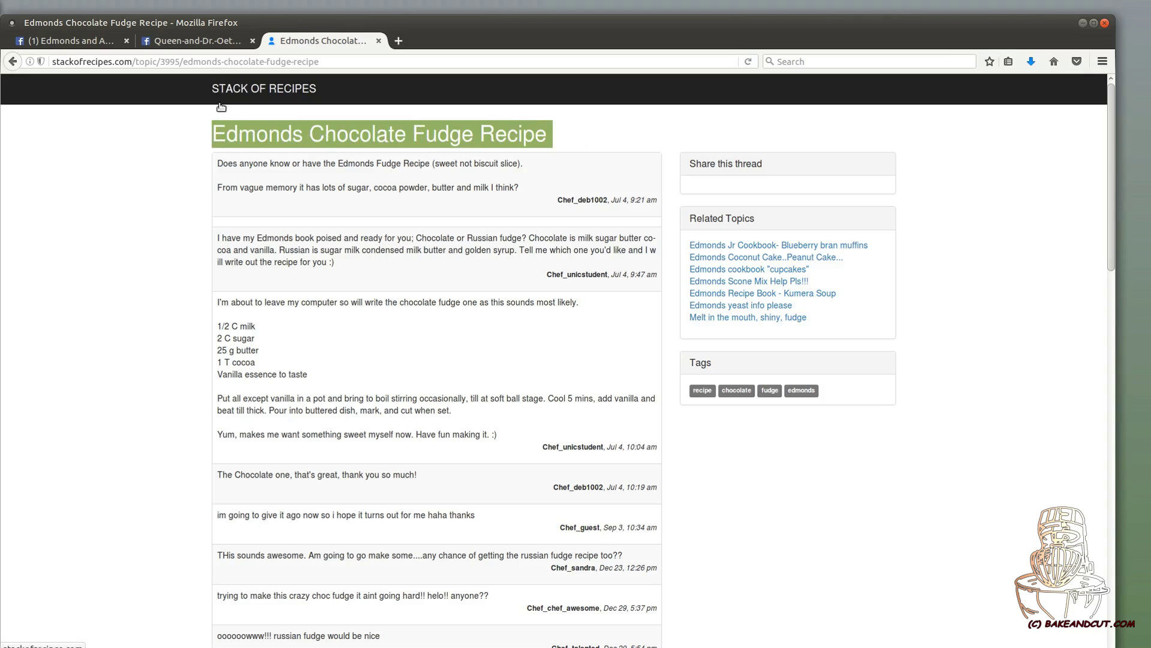
Copy the recipe page title and paste it as the doc title 'Edmonds Chocolate Fudge Recipe'.
{"action": "right_click", "coordinate": [252, 136]}
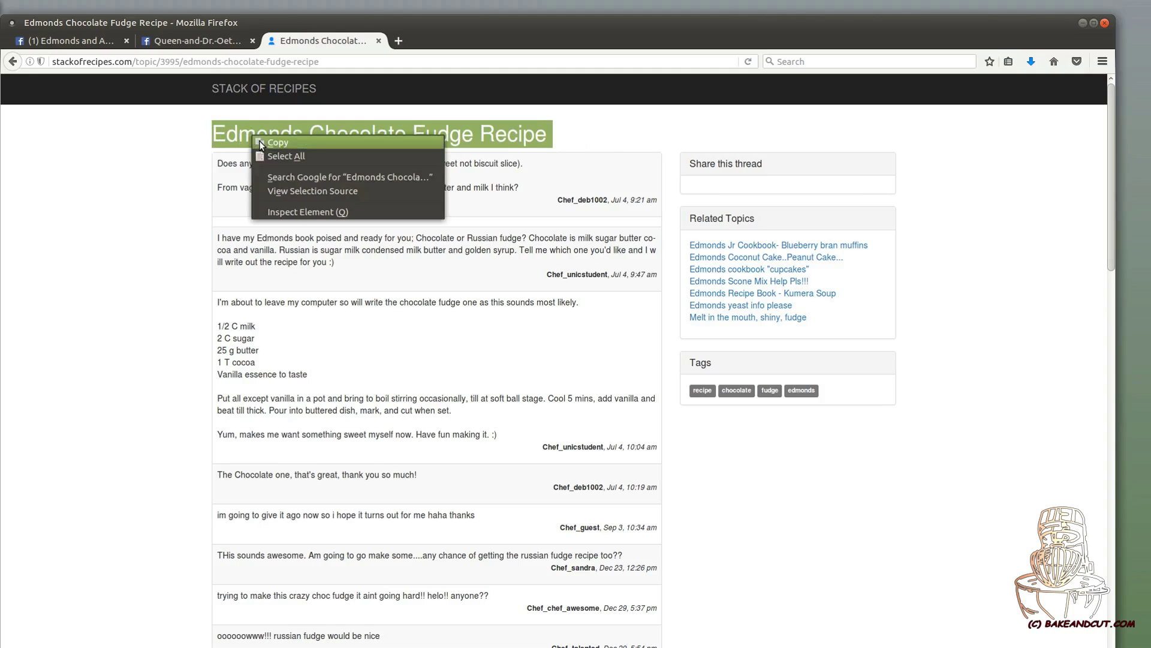
{"action": "left_click", "coordinate": [259, 141]}
{"action": "left_click", "coordinate": [99, 37]}
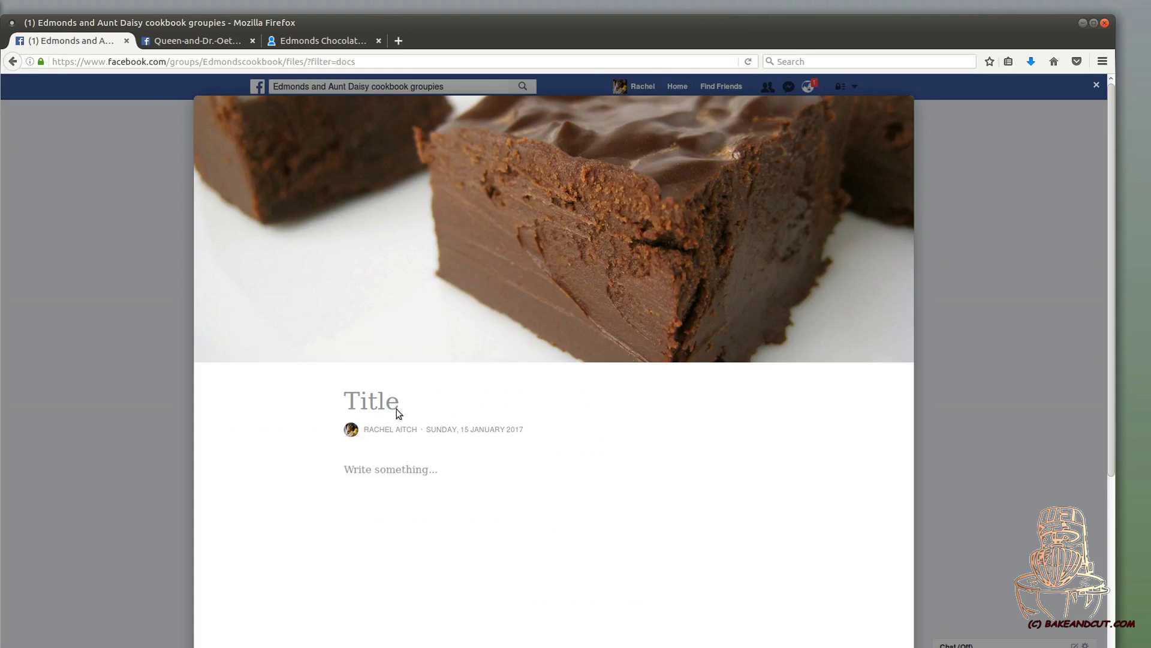
{"action": "left_click", "coordinate": [381, 398]}
{"action": "right_click", "coordinate": [381, 398]}
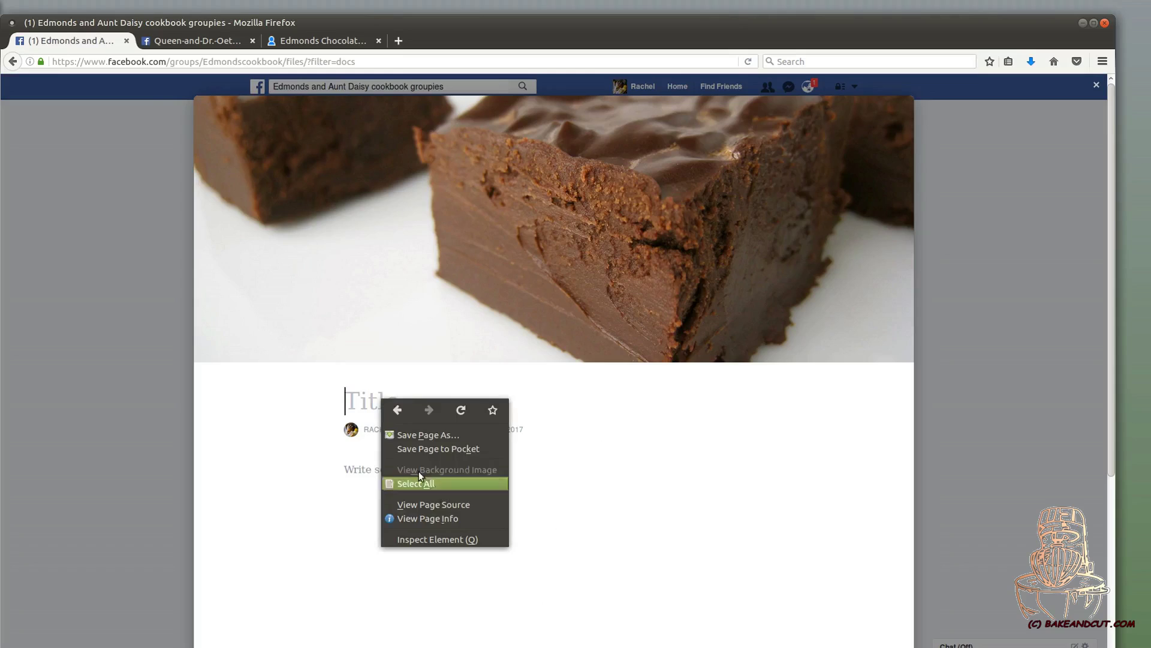
{"action": "right_click", "coordinate": [355, 398]}
{"action": "key", "text": "Escape"}
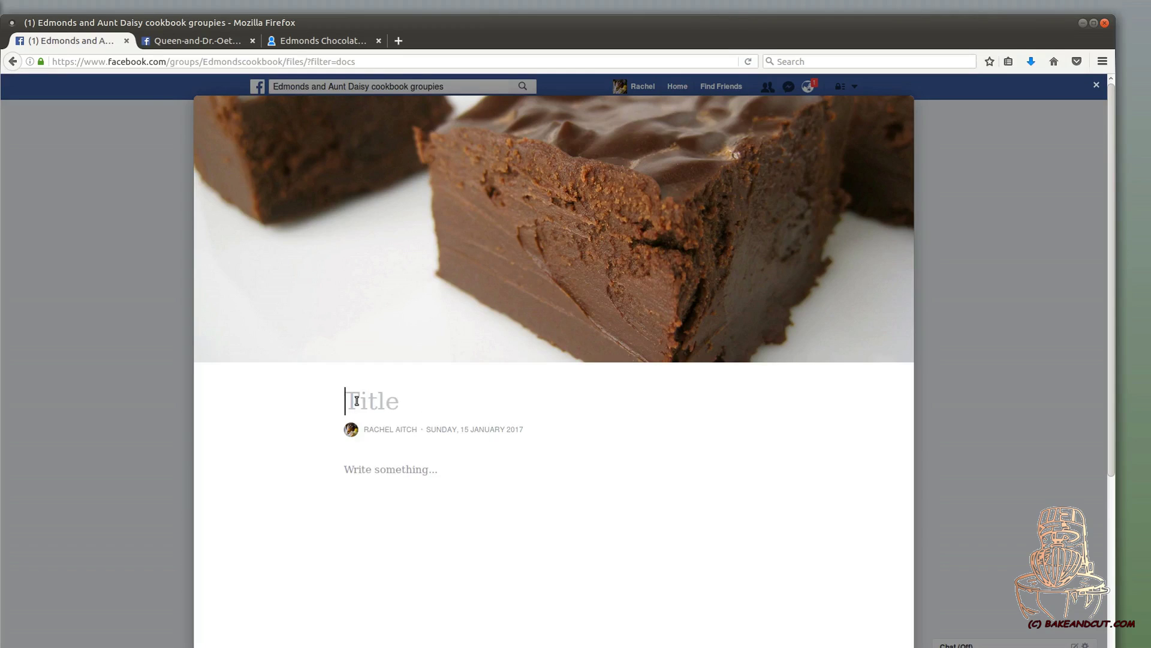
{"action": "key", "text": "ctrl+v"}
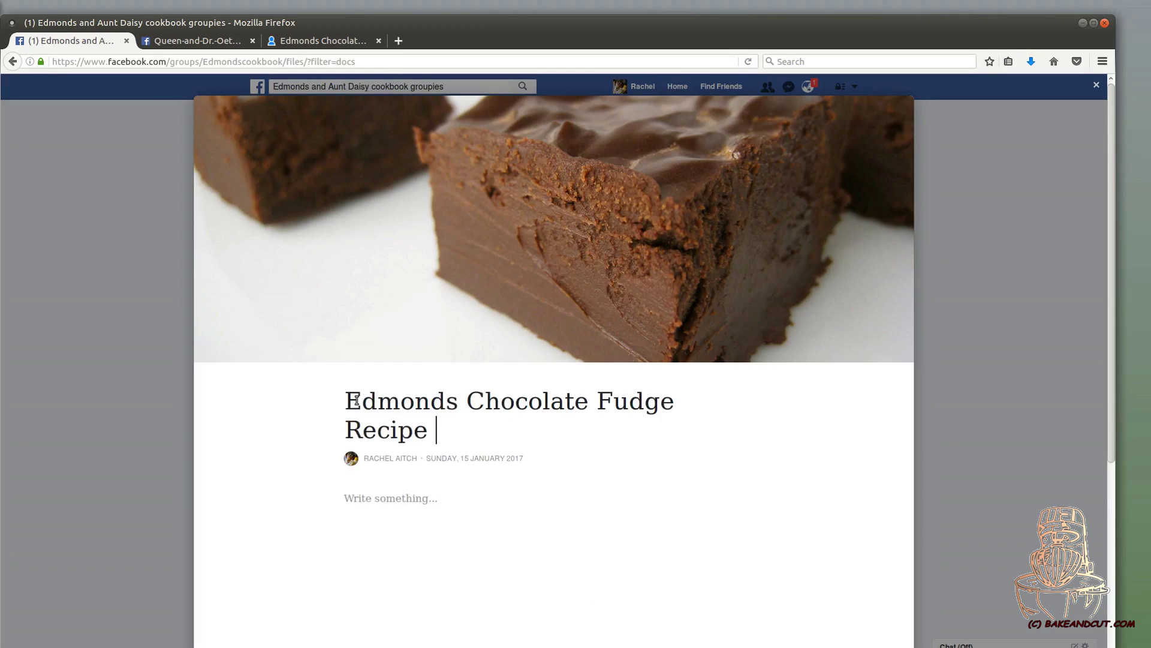
Copy the fudge ingredients and method from the recipe page into the doc body.
{"action": "scroll", "coordinate": [663, 533], "scroll_direction": "down", "scroll_amount": 1}
{"action": "left_click", "coordinate": [322, 41]}
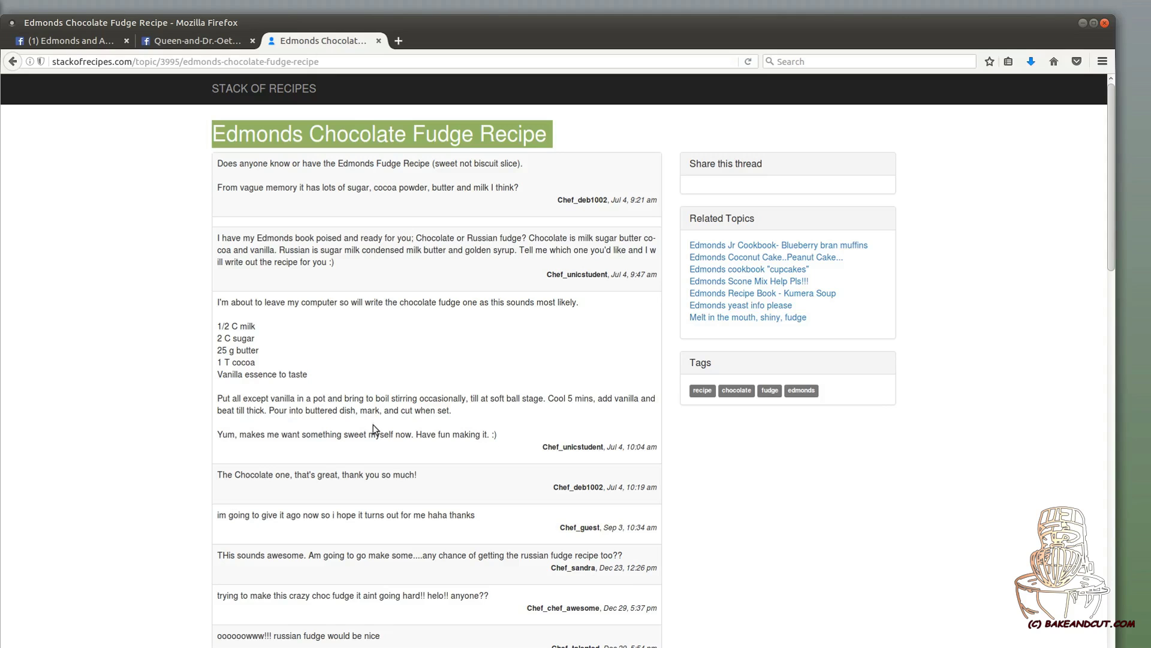
{"action": "left_click_drag", "start_coordinate": [460, 425], "coordinate": [212, 316]}
{"action": "right_click", "coordinate": [233, 353]}
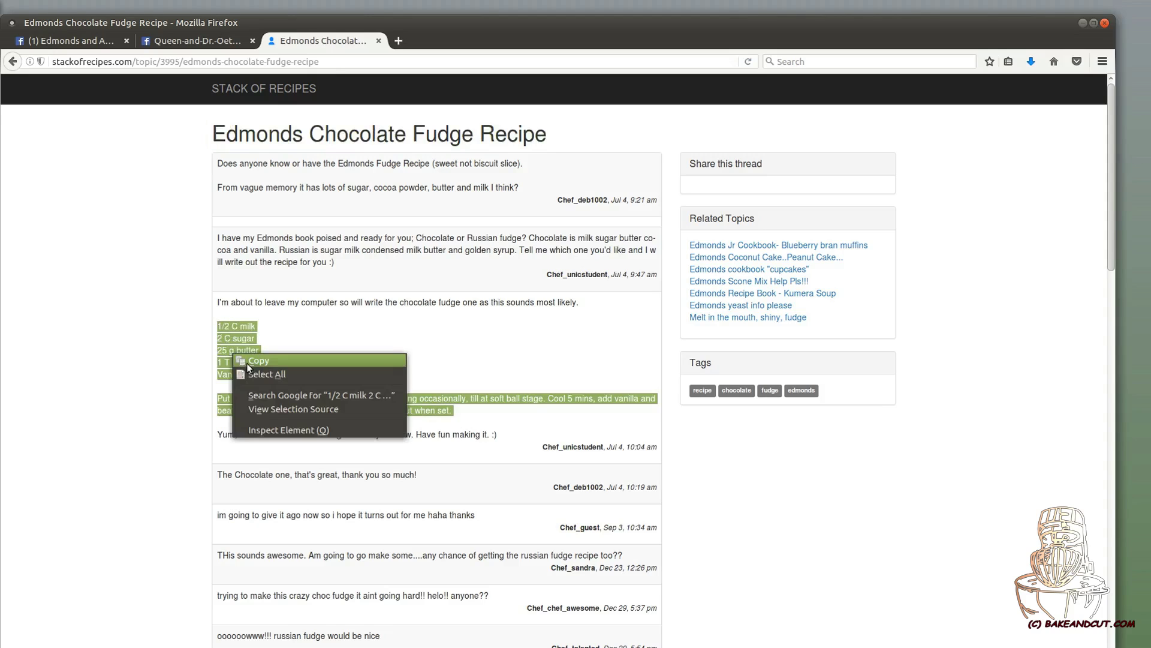
{"action": "left_click", "coordinate": [257, 361]}
{"action": "left_click", "coordinate": [91, 39]}
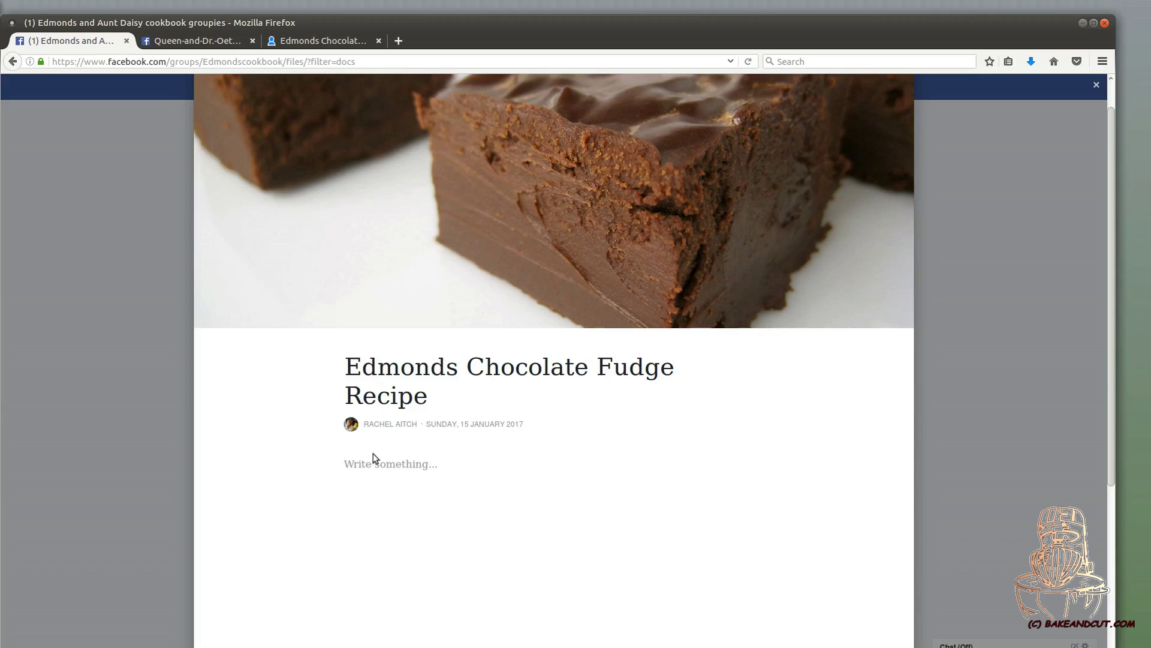
{"action": "left_click", "coordinate": [432, 510]}
{"action": "right_click", "coordinate": [432, 508]}
{"action": "left_click", "coordinate": [401, 480]}
{"action": "left_click", "coordinate": [398, 470]}
{"action": "key", "text": "ctrl+v"}
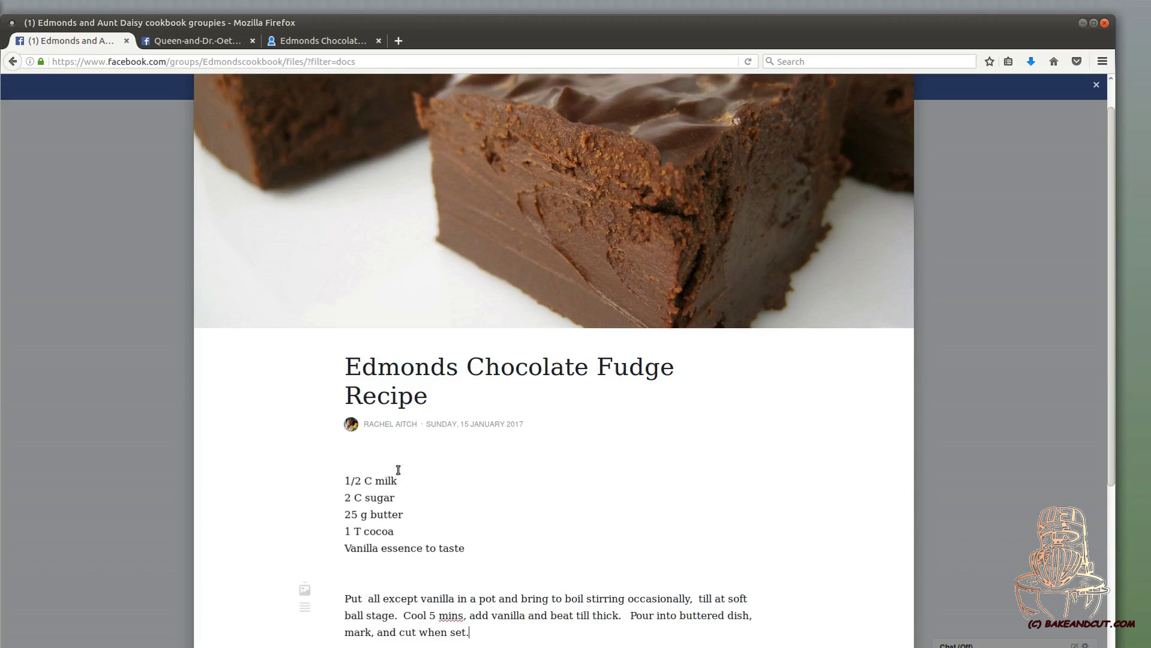
Insert the Desktop screenshot of the stand mixer's bowl and beater below the method paragraph.
{"action": "scroll", "coordinate": [578, 472], "scroll_direction": "down", "scroll_amount": 5}
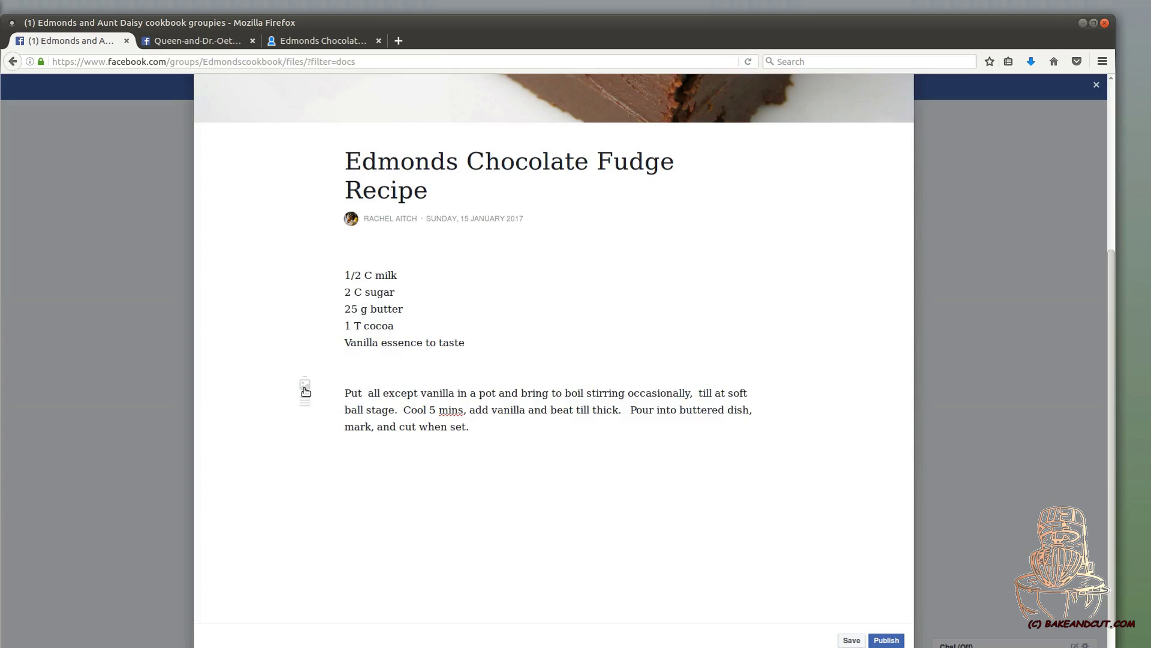
{"action": "mouse_move", "coordinate": [318, 391]}
{"action": "left_click", "coordinate": [305, 391]}
{"action": "scroll", "coordinate": [568, 361], "scroll_direction": "down", "scroll_amount": 1}
{"action": "left_click", "coordinate": [672, 436]}
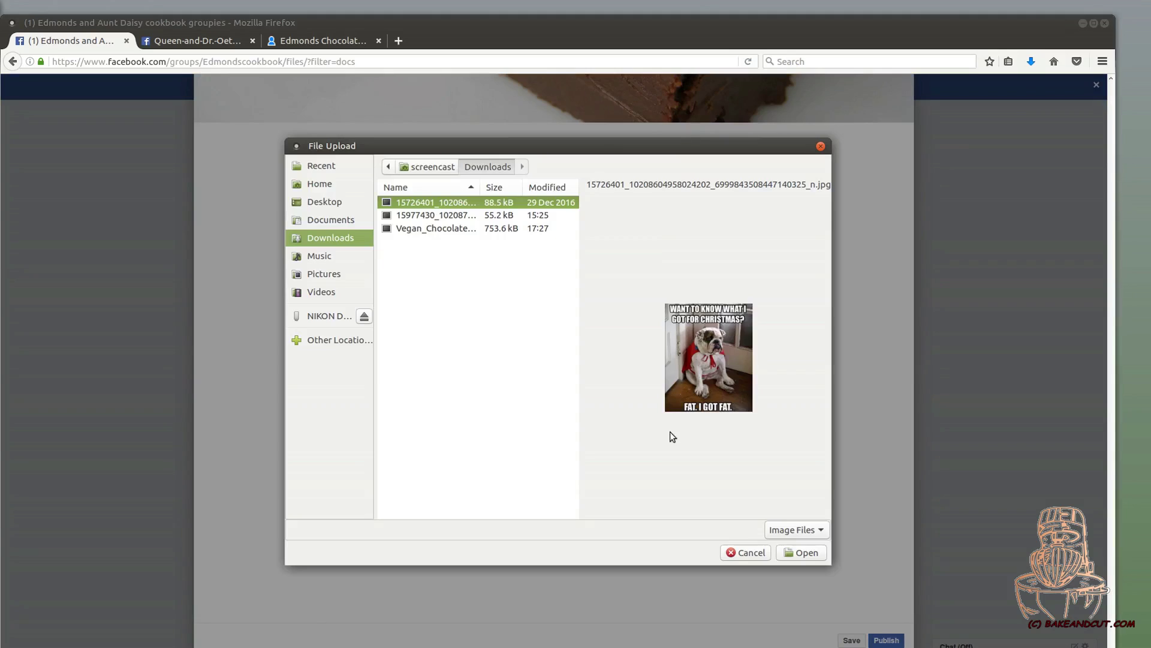
{"action": "left_click", "coordinate": [433, 217]}
{"action": "left_click", "coordinate": [304, 205]}
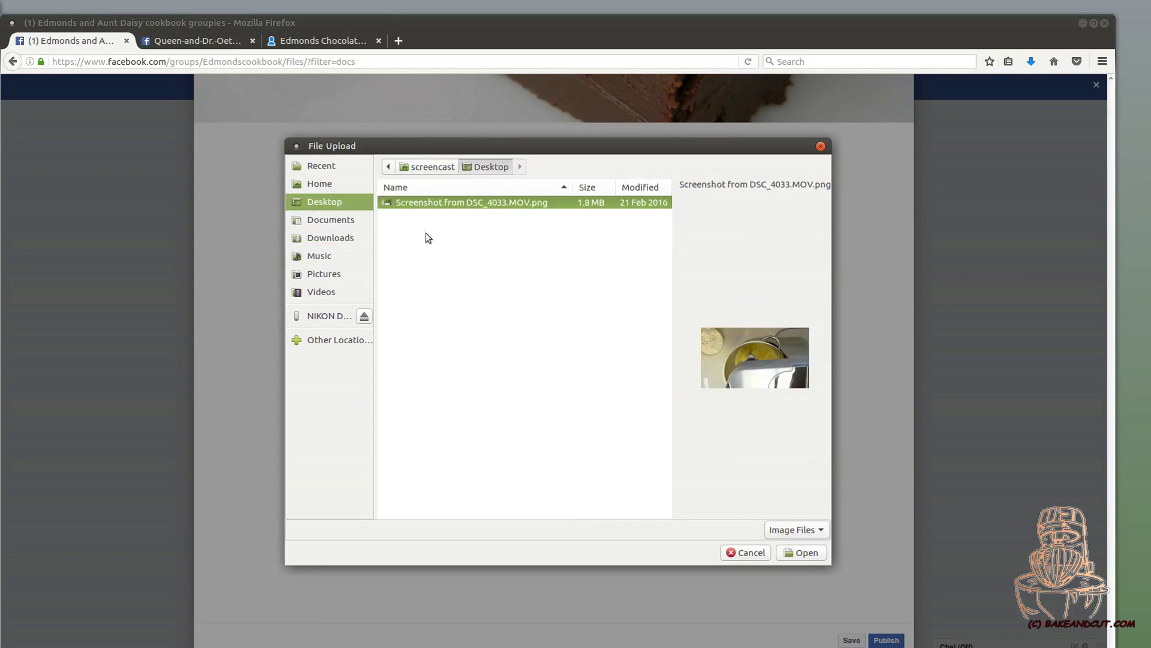
{"action": "left_click", "coordinate": [804, 552]}
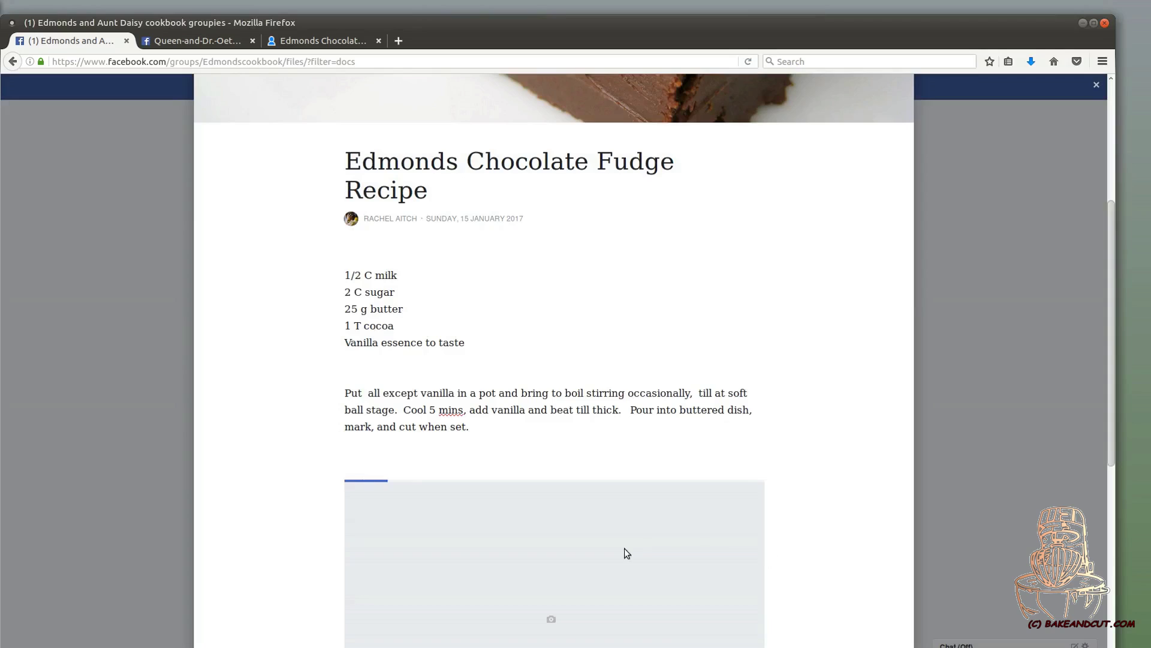
{"action": "scroll", "coordinate": [851, 555], "scroll_direction": "down", "scroll_amount": 5}
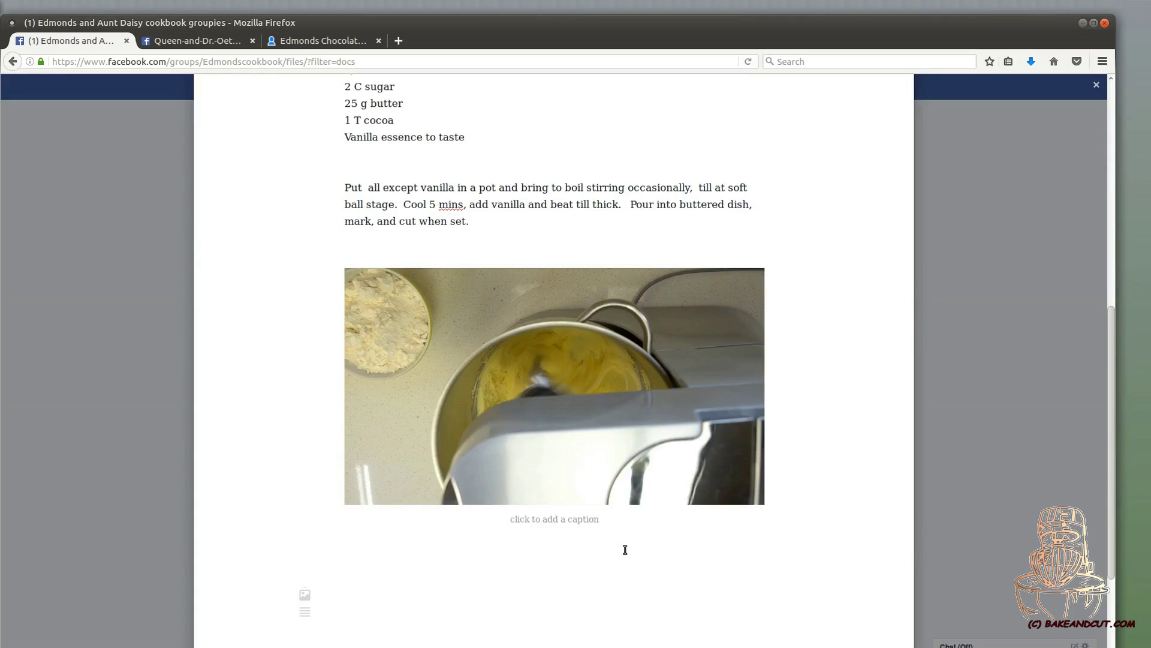
Caption the mixer photo 'beater'.
{"action": "left_click", "coordinate": [569, 523]}
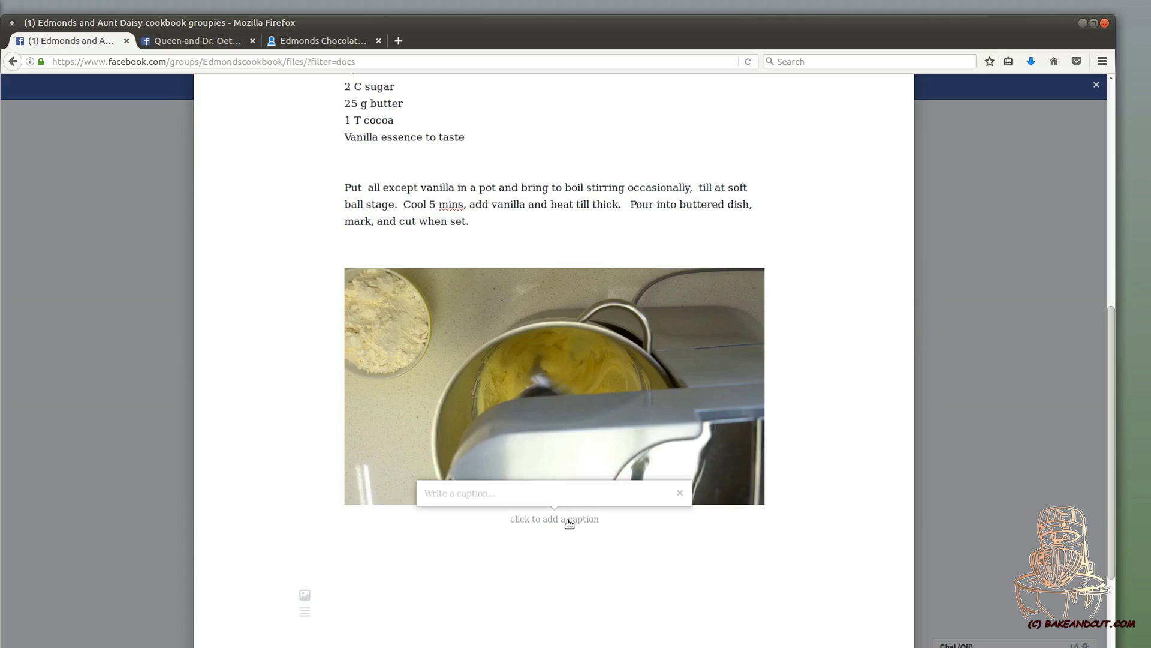
{"action": "left_click", "coordinate": [544, 494]}
{"action": "type", "text": "beater"}
{"action": "left_click", "coordinate": [636, 564]}
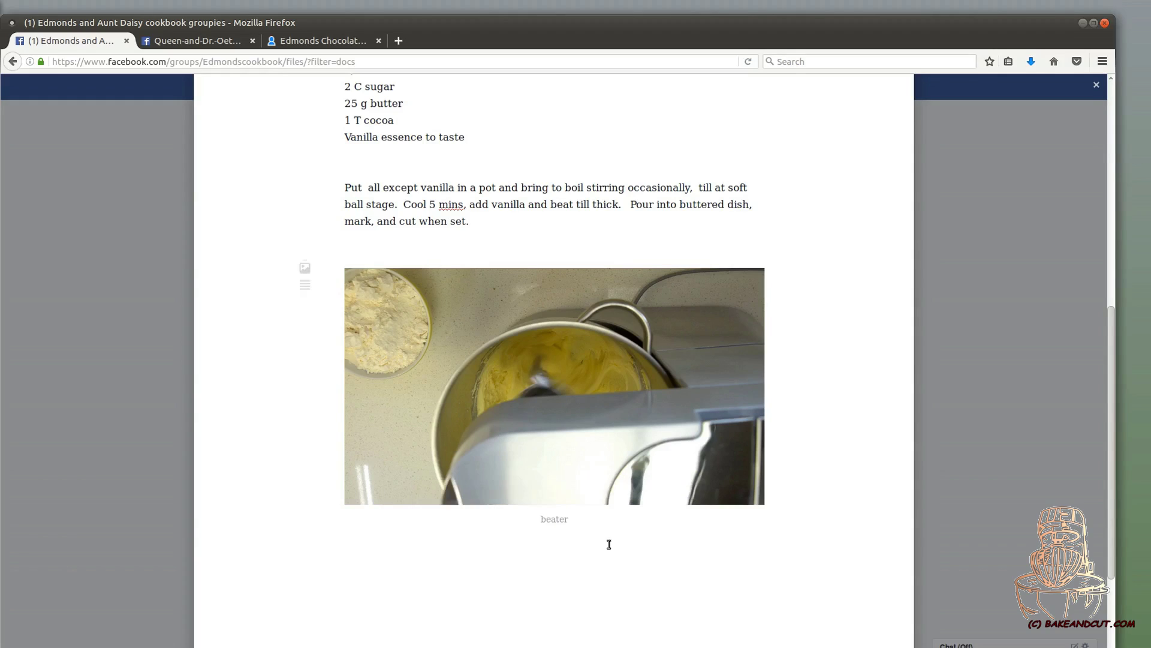
{"action": "left_click", "coordinate": [563, 521]}
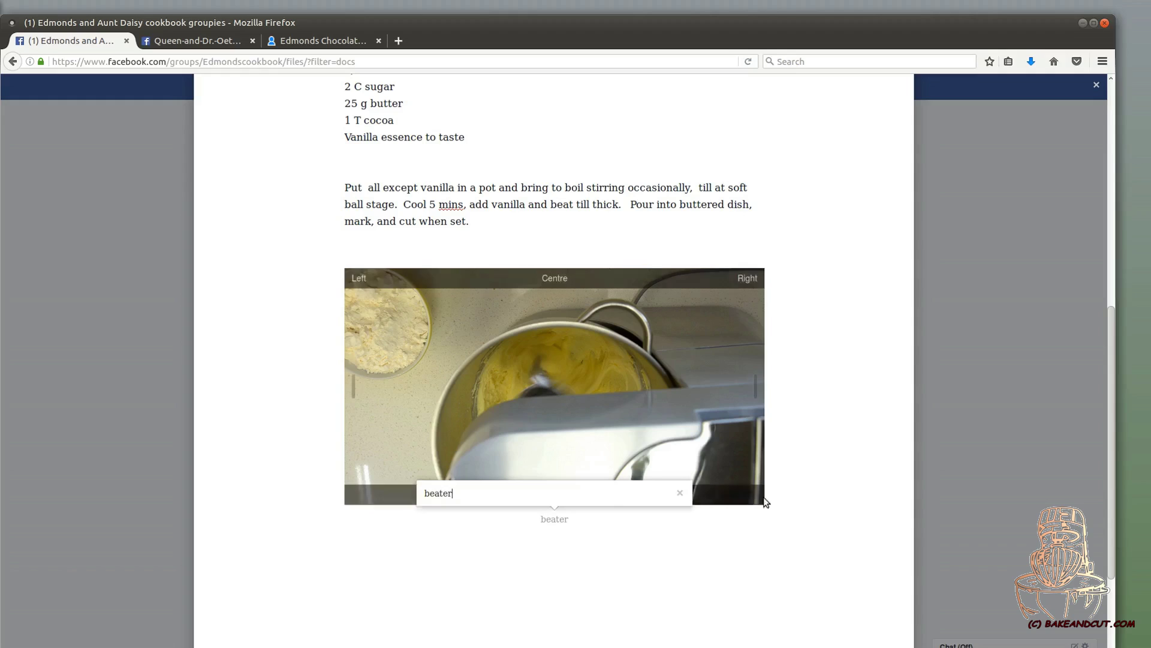
{"action": "left_click", "coordinate": [679, 492]}
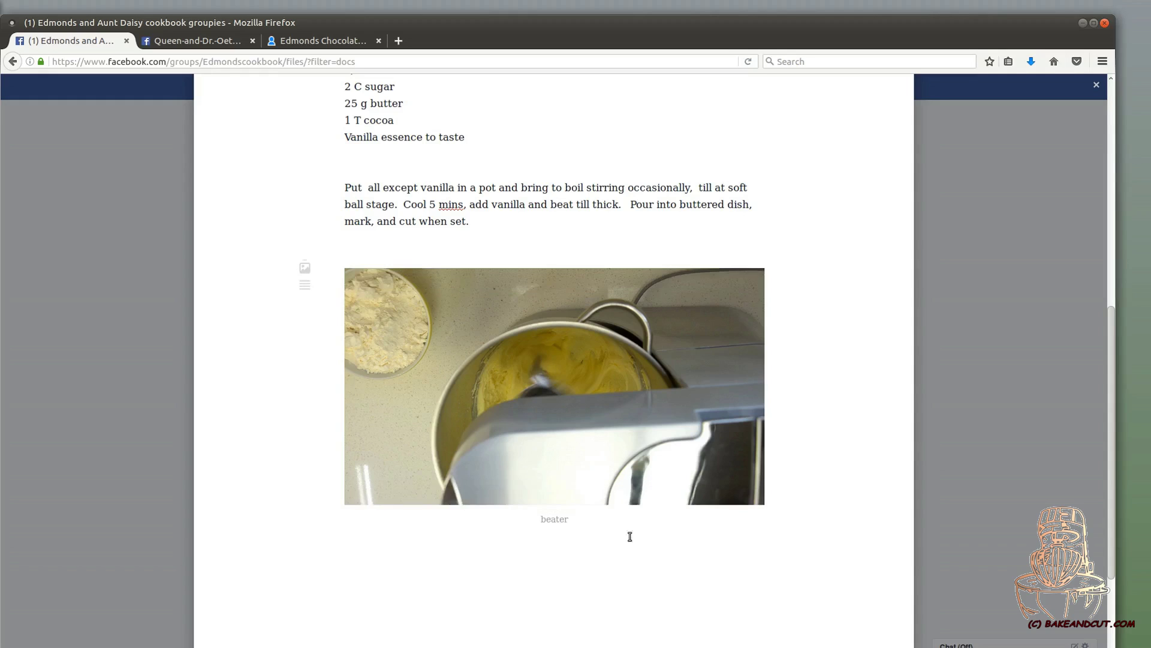
Try right, centre and left alignment on the photo, then remove it from the doc.
{"action": "mouse_move", "coordinate": [582, 274]}
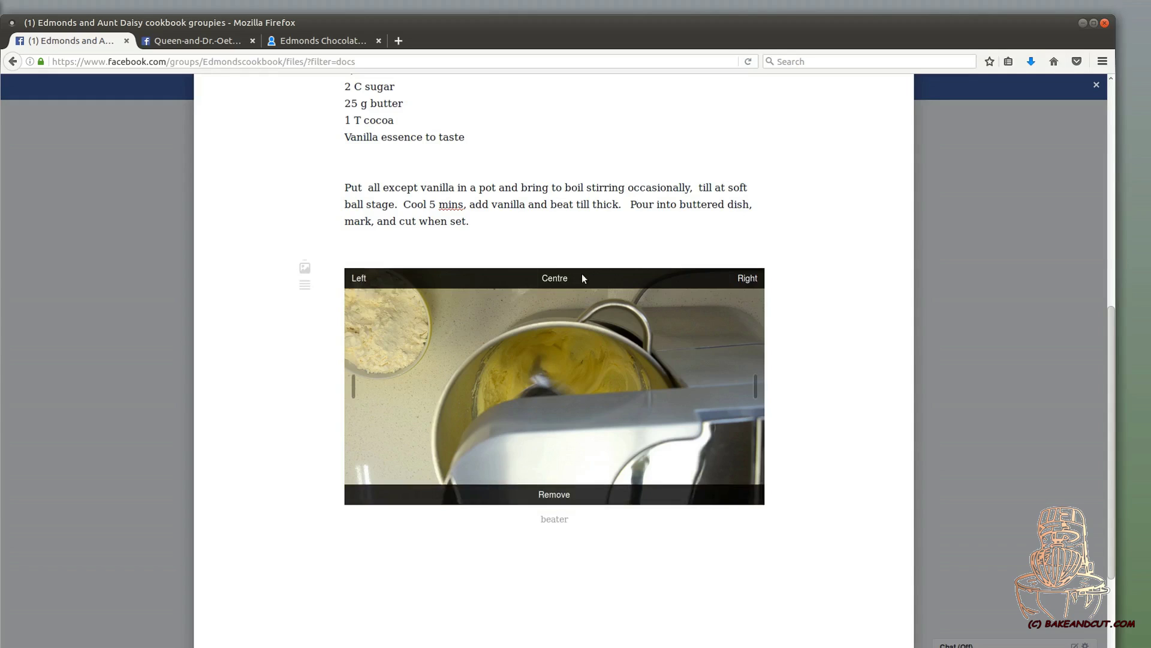
{"action": "left_click", "coordinate": [754, 278]}
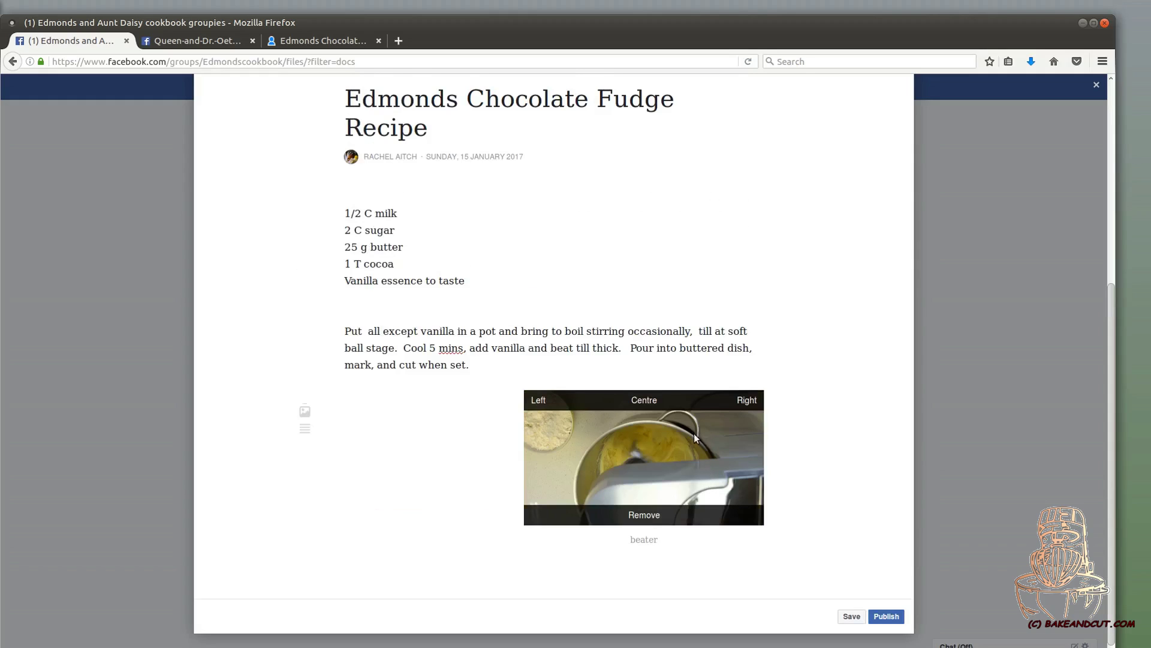
{"action": "left_click", "coordinate": [652, 400]}
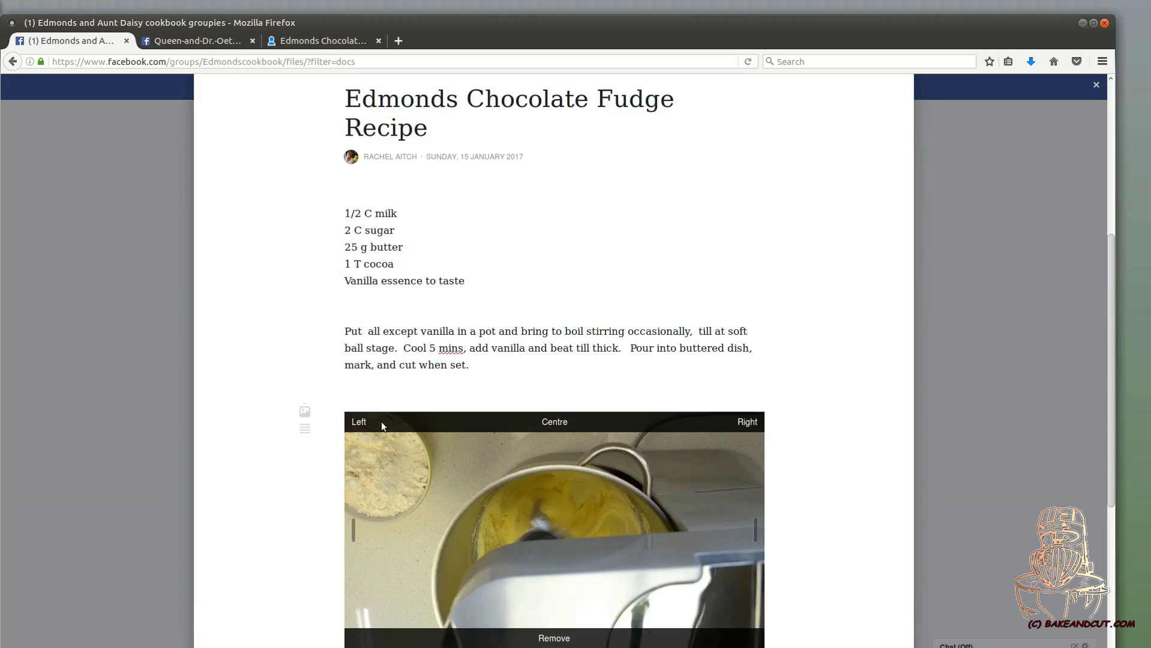
{"action": "left_click", "coordinate": [358, 423]}
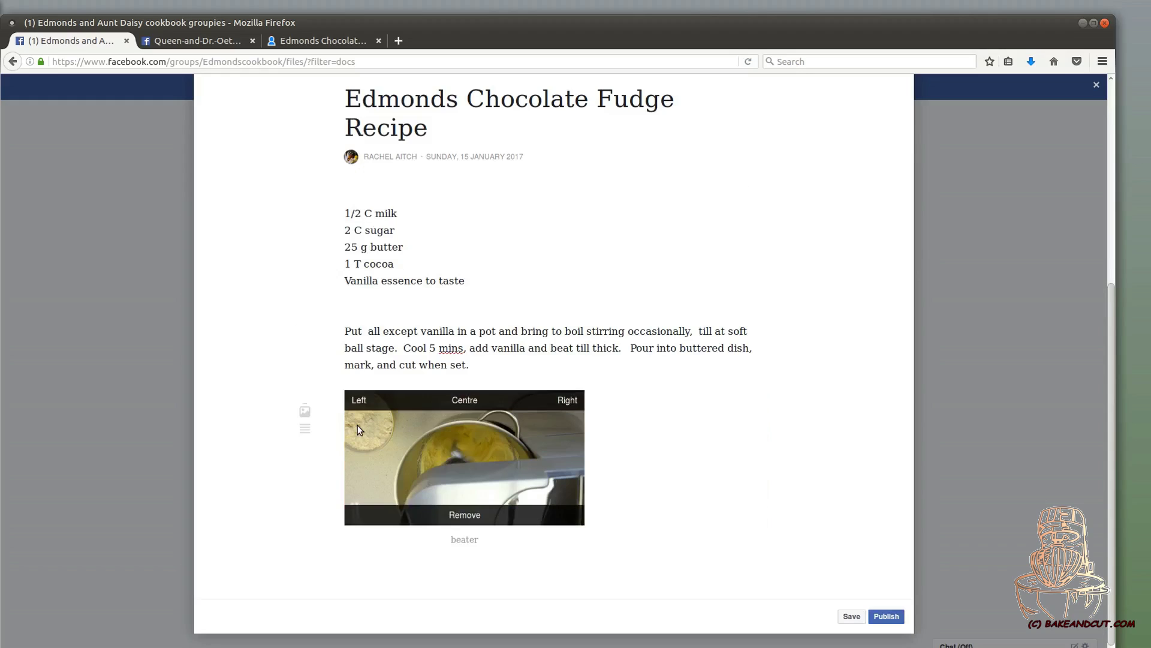
{"action": "left_click", "coordinate": [464, 515]}
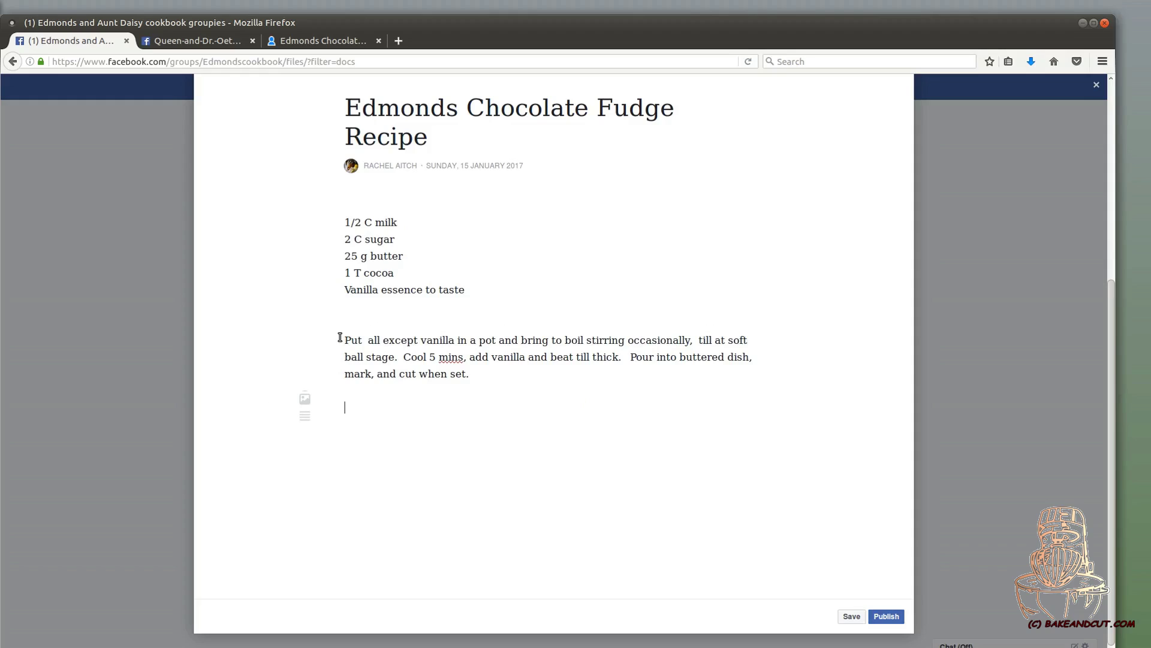
Type 'header' on the empty line and try it as H1, H2 and a bulleted item.
{"action": "mouse_move", "coordinate": [305, 418]}
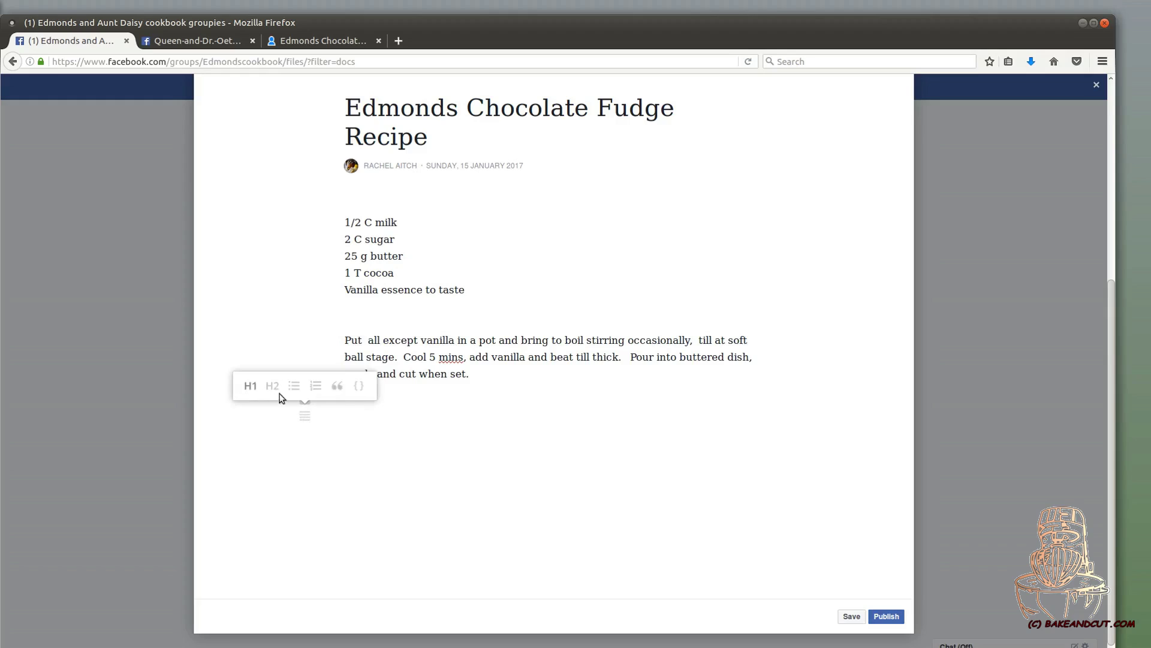
{"action": "left_click", "coordinate": [353, 420]}
{"action": "mouse_move", "coordinate": [302, 422]}
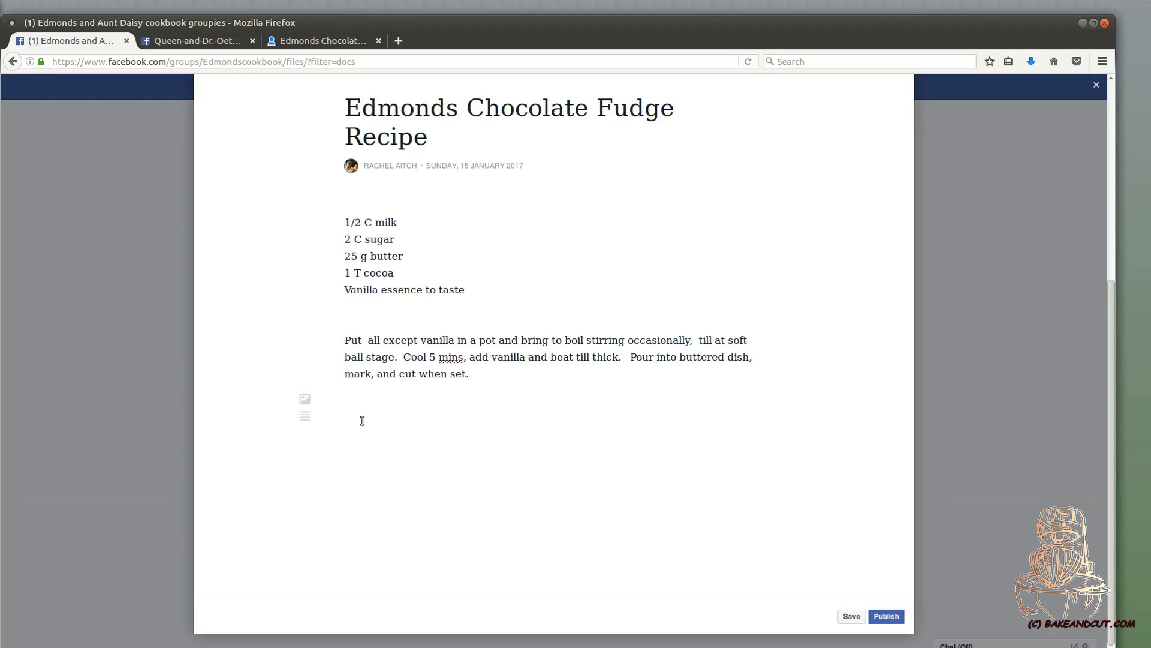
{"action": "type", "text": "header"}
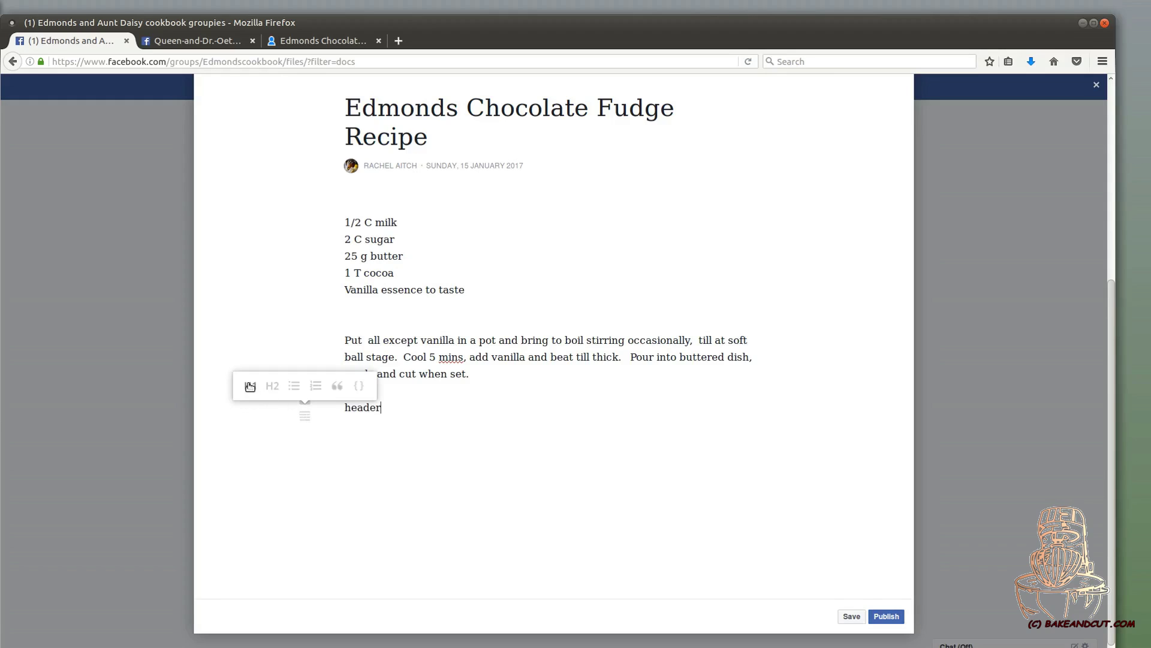
{"action": "left_click", "coordinate": [250, 387]}
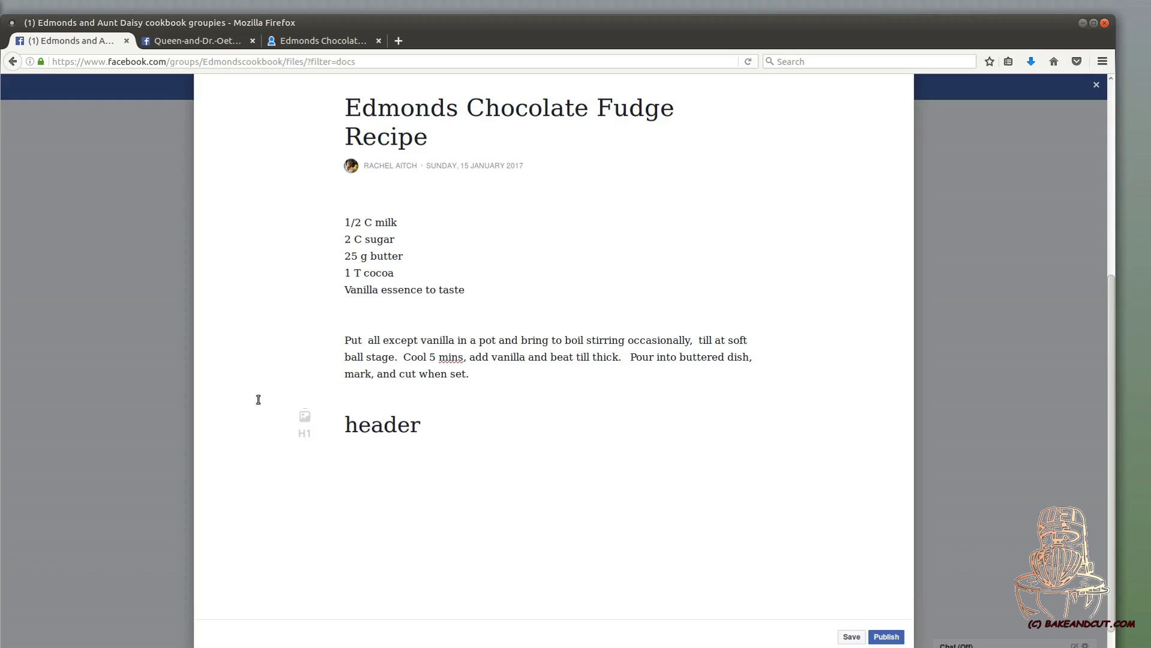
{"action": "mouse_move", "coordinate": [303, 433]}
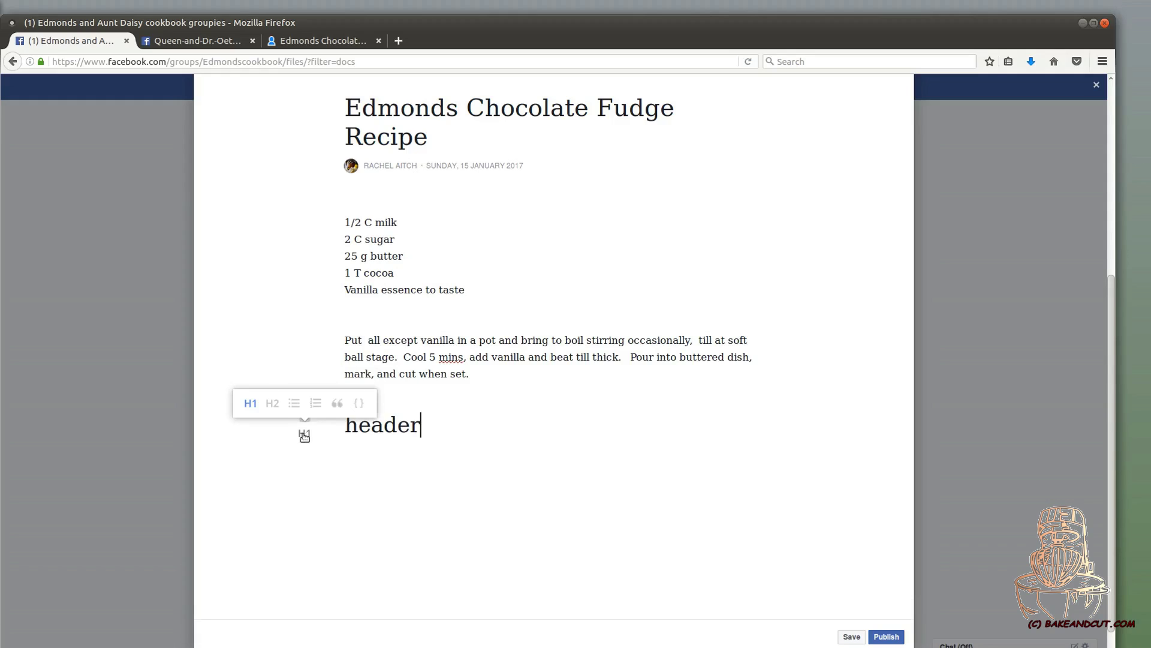
{"action": "left_click", "coordinate": [273, 405]}
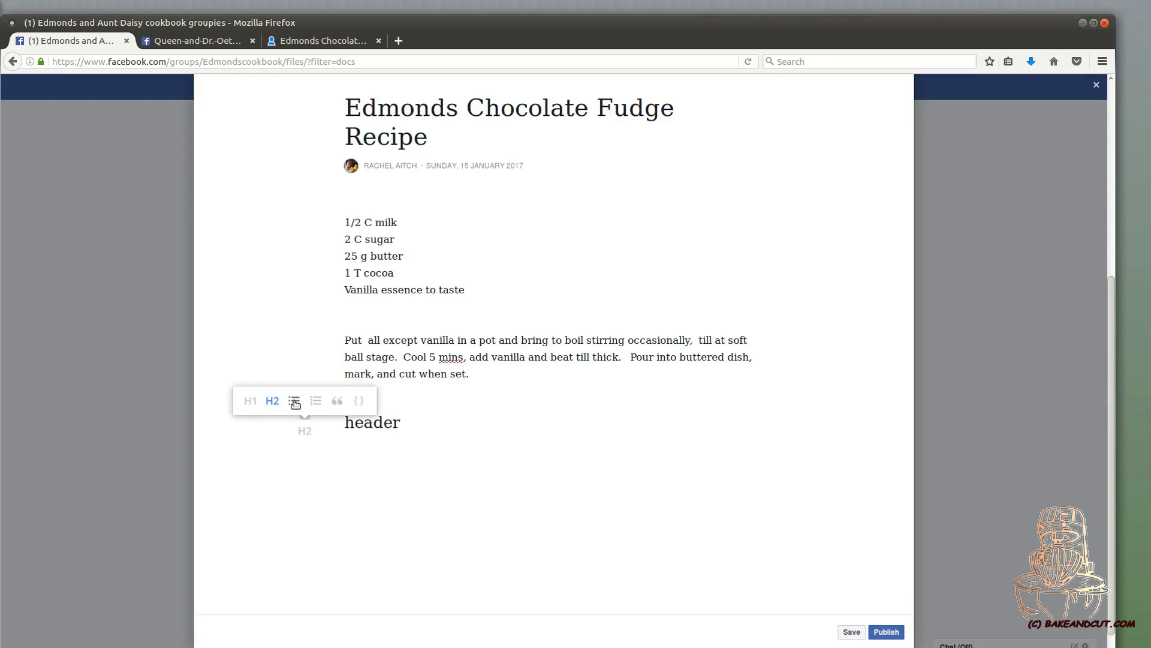
{"action": "left_click", "coordinate": [295, 401]}
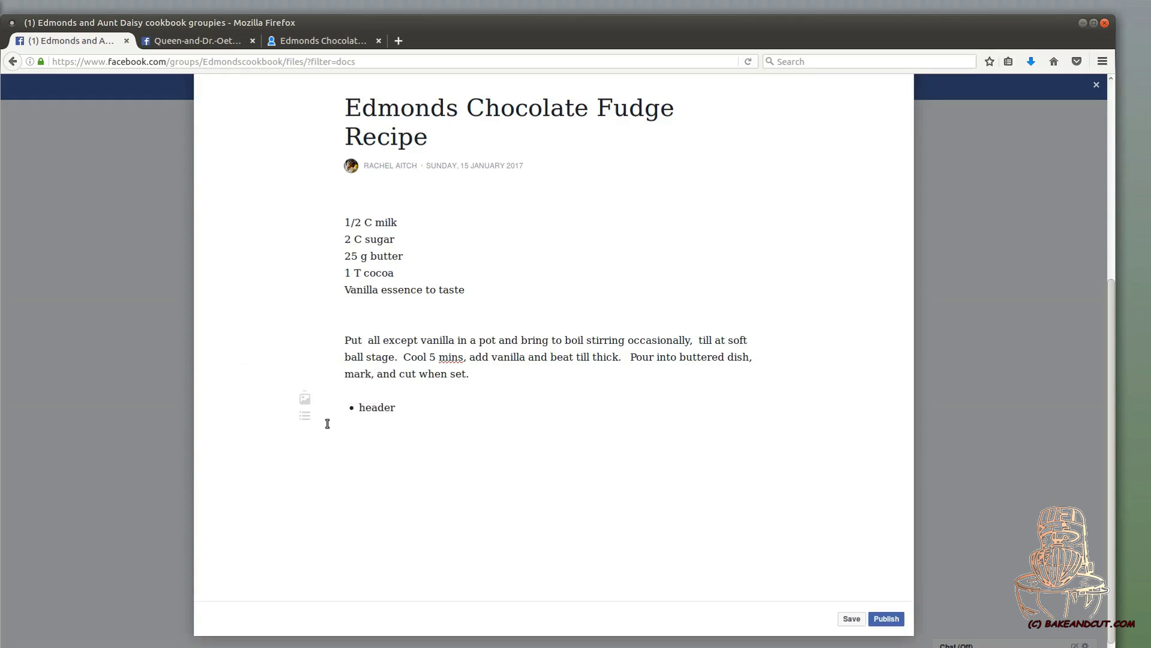
{"action": "key", "text": "Return"}
{"action": "key", "text": "Return"}
Switch the header line to a numbered list, a quote, then a code block.
{"action": "scroll", "coordinate": [413, 406], "scroll_direction": "up", "scroll_amount": 1}
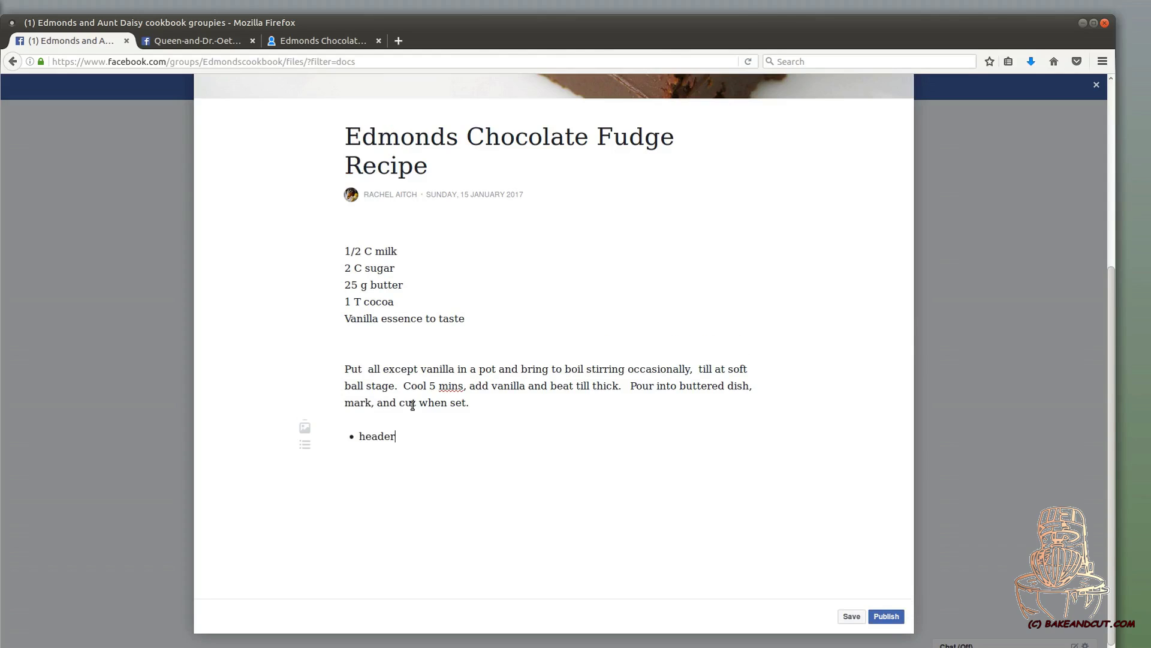
{"action": "left_click", "coordinate": [304, 441]}
{"action": "left_click", "coordinate": [315, 414]}
{"action": "left_click", "coordinate": [310, 449]}
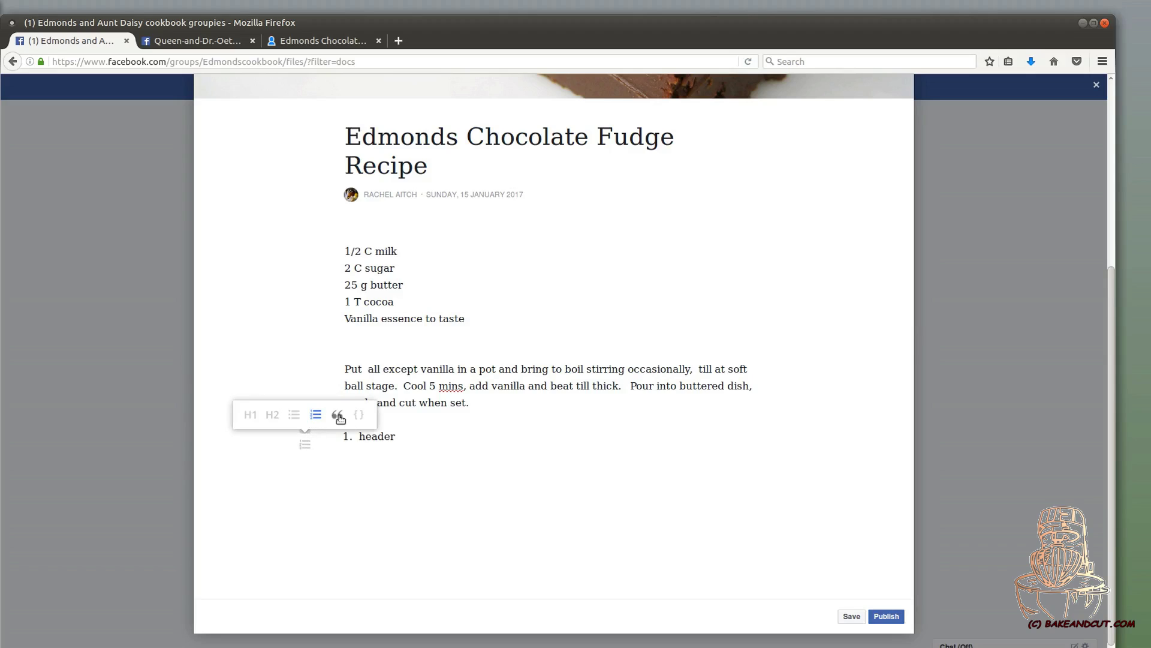
{"action": "left_click", "coordinate": [339, 418]}
{"action": "left_click", "coordinate": [306, 489]}
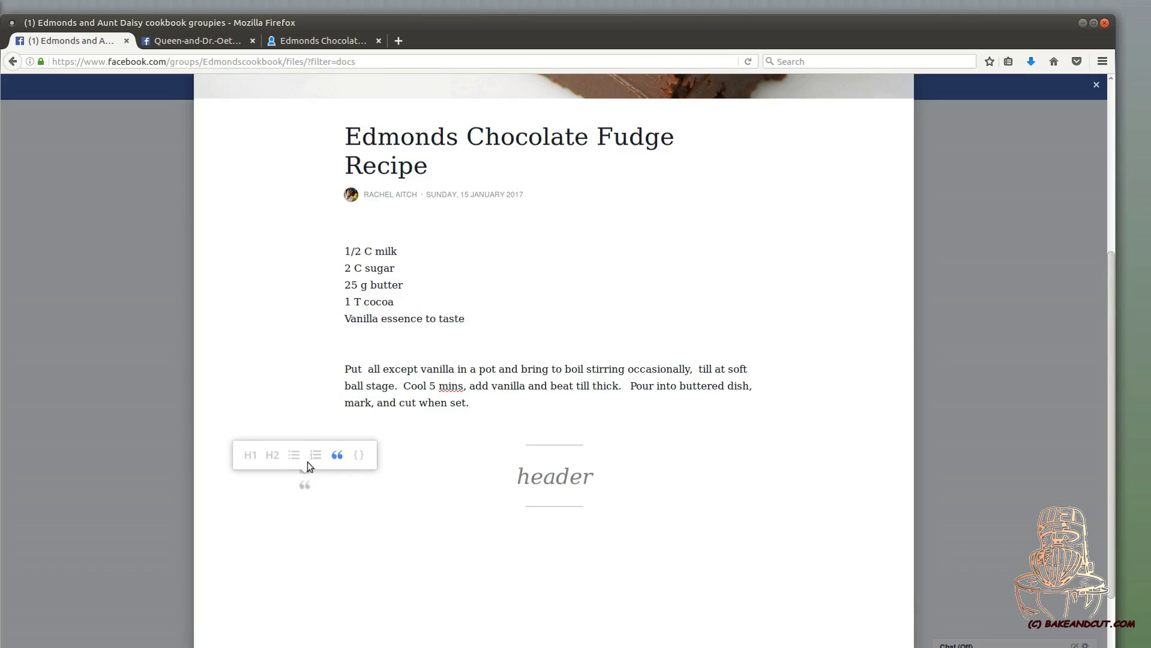
{"action": "left_click", "coordinate": [359, 454]}
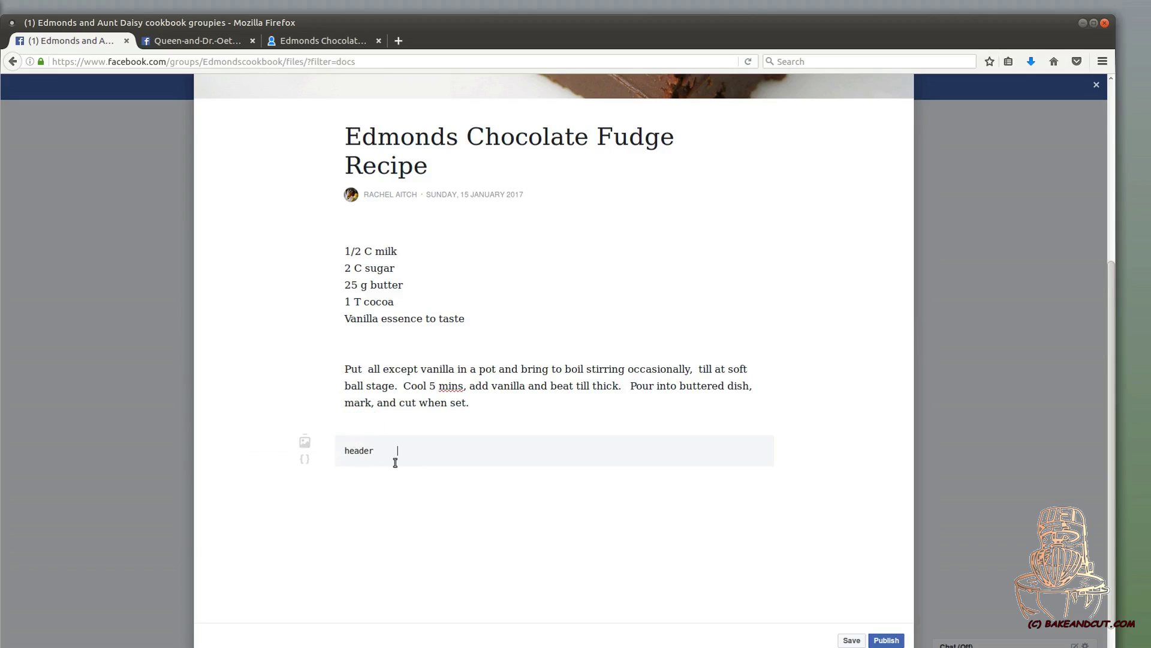
{"action": "mouse_move", "coordinate": [306, 463]}
{"action": "left_click", "coordinate": [485, 408]}
Remove the stray 'header' so the method ends at 'set.', then save and publish the doc.
{"action": "key", "text": "Delete"}
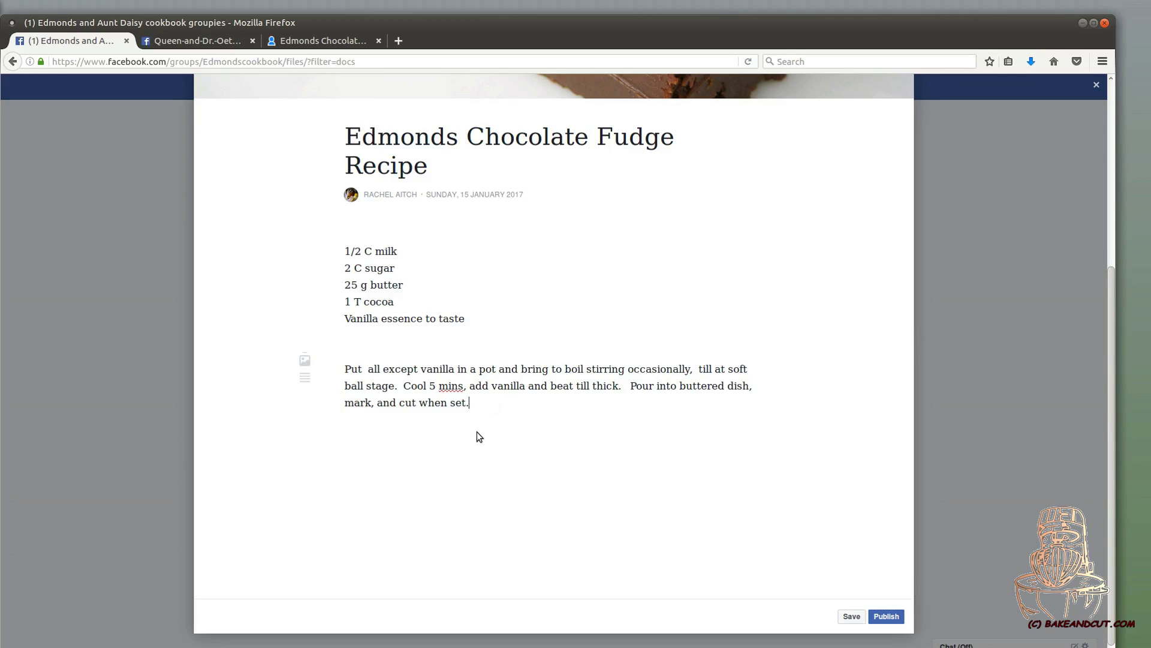
{"action": "scroll", "coordinate": [509, 477], "scroll_direction": "up", "scroll_amount": 5}
{"action": "scroll", "coordinate": [624, 507], "scroll_direction": "down", "scroll_amount": 5}
{"action": "left_click", "coordinate": [853, 616]}
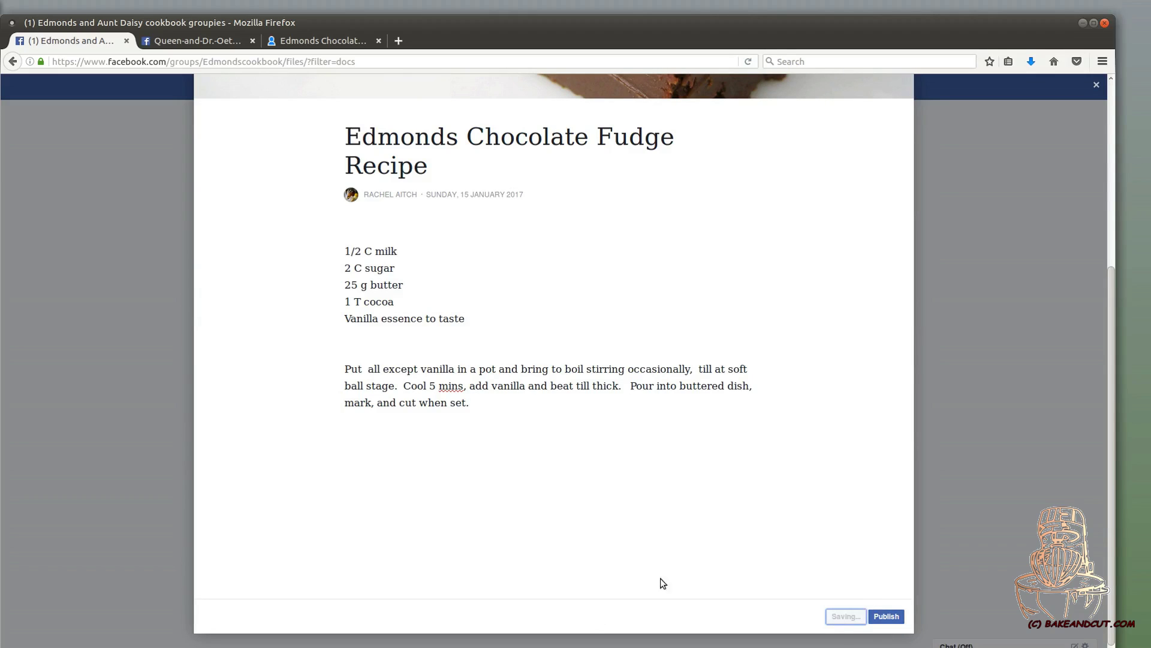
{"action": "left_click", "coordinate": [885, 618]}
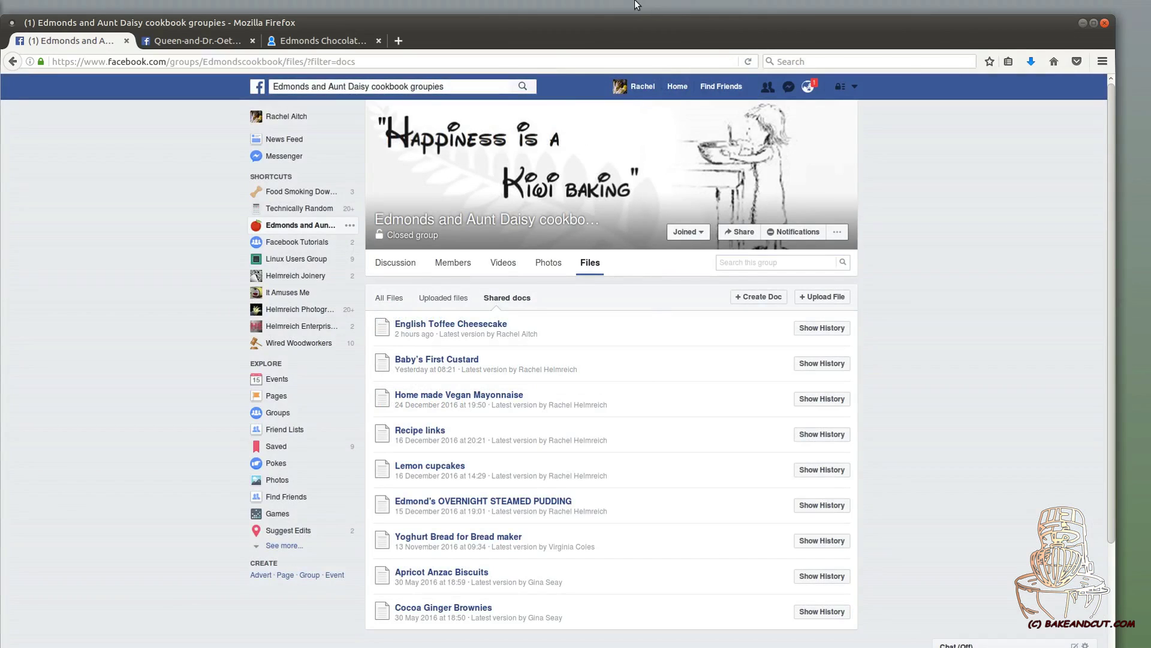
Reload Shared docs and review the fudge doc's edit history and latest version.
{"action": "left_click", "coordinate": [749, 62]}
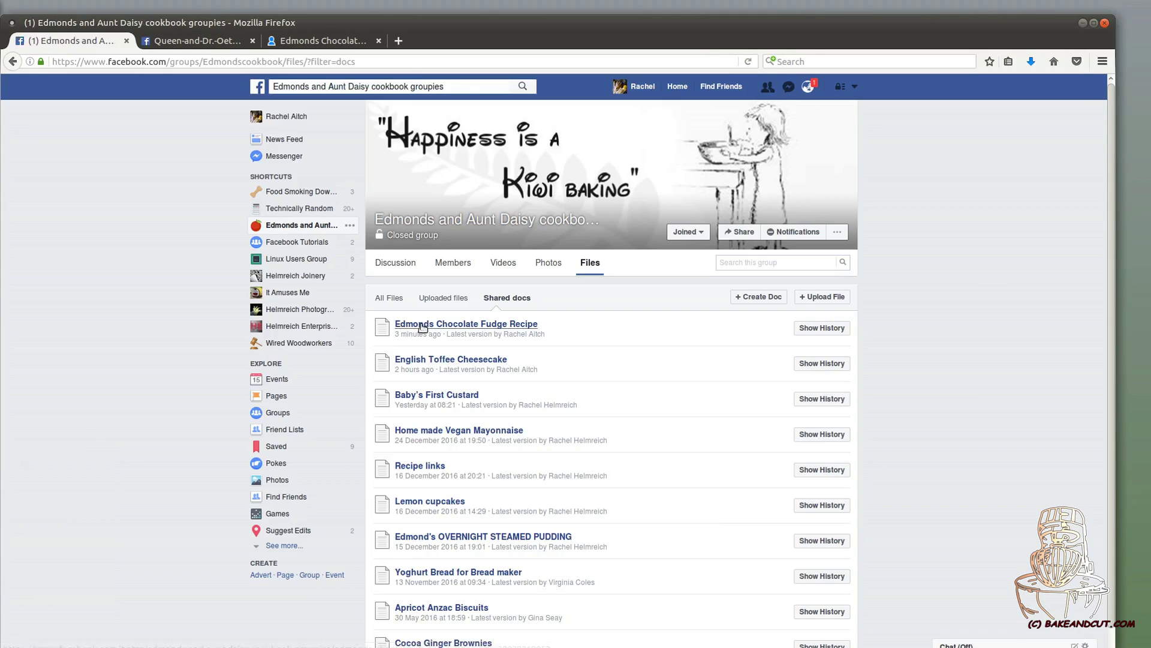
{"action": "left_click", "coordinate": [819, 335]}
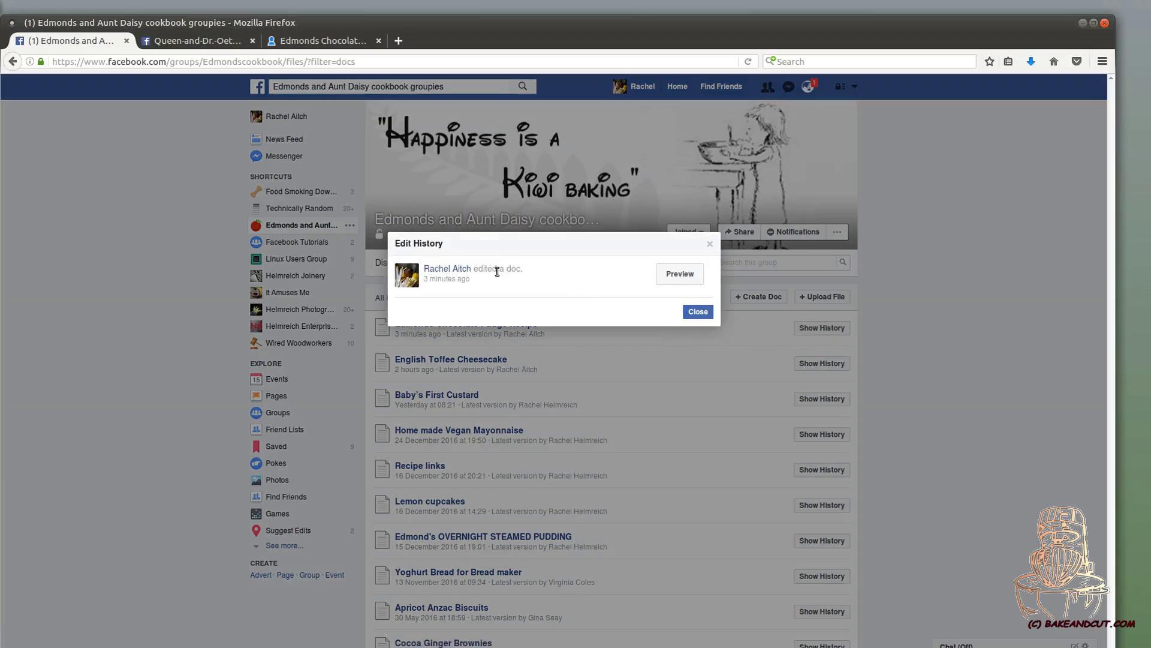
{"action": "left_click", "coordinate": [683, 281]}
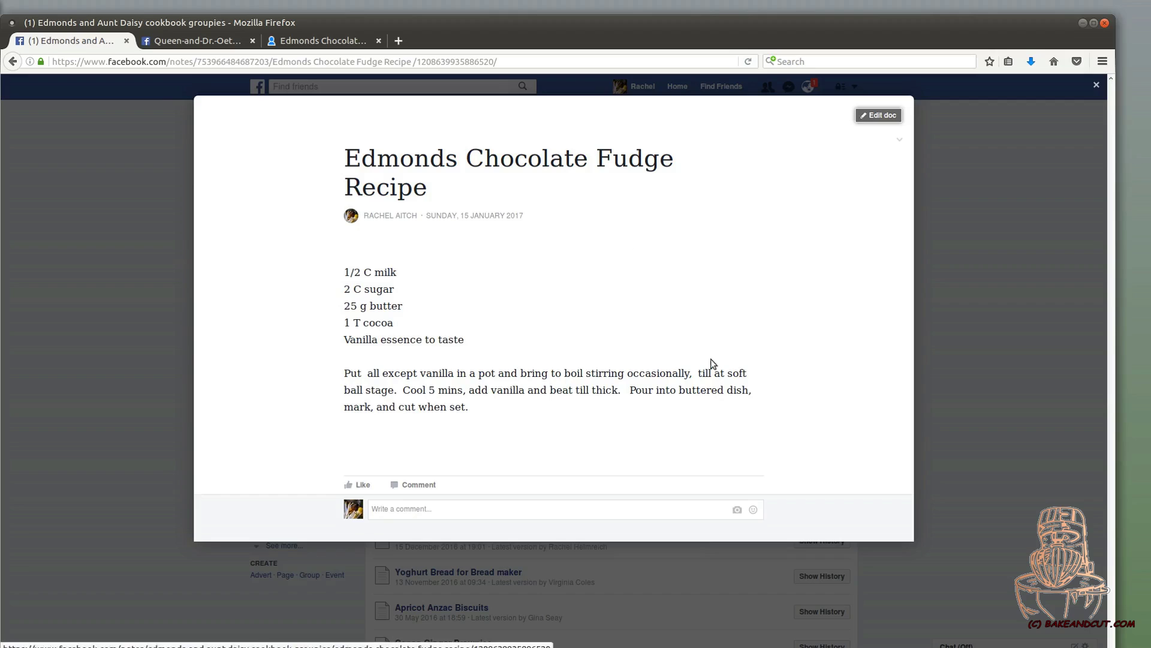
{"action": "left_click", "coordinate": [893, 119]}
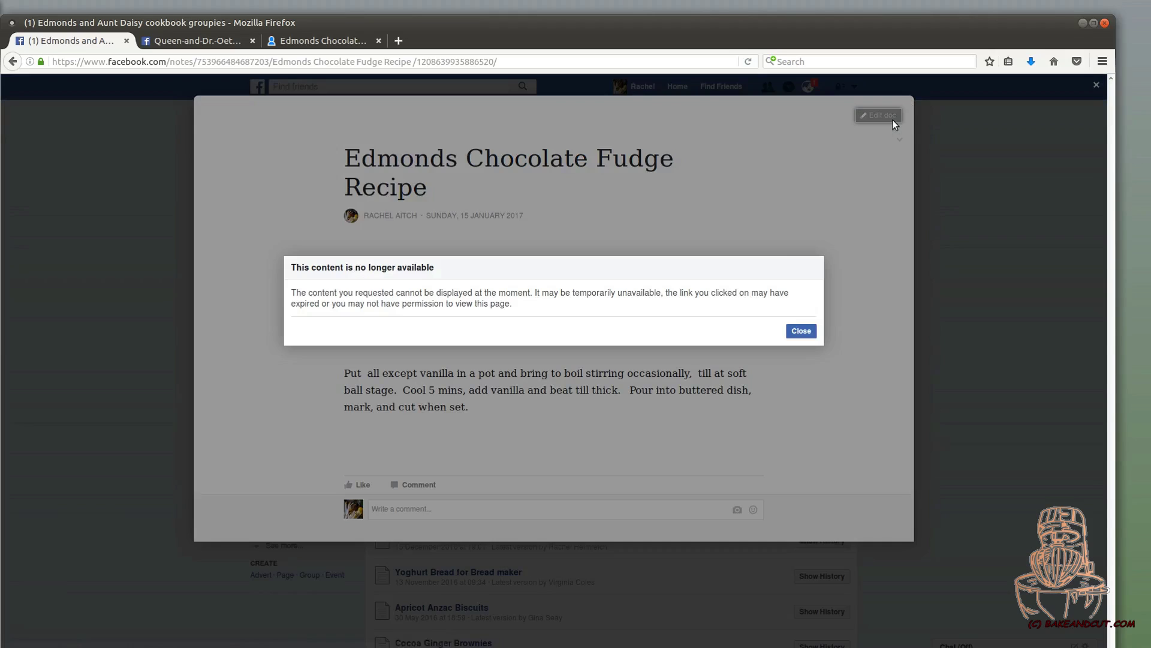
{"action": "left_click", "coordinate": [800, 332]}
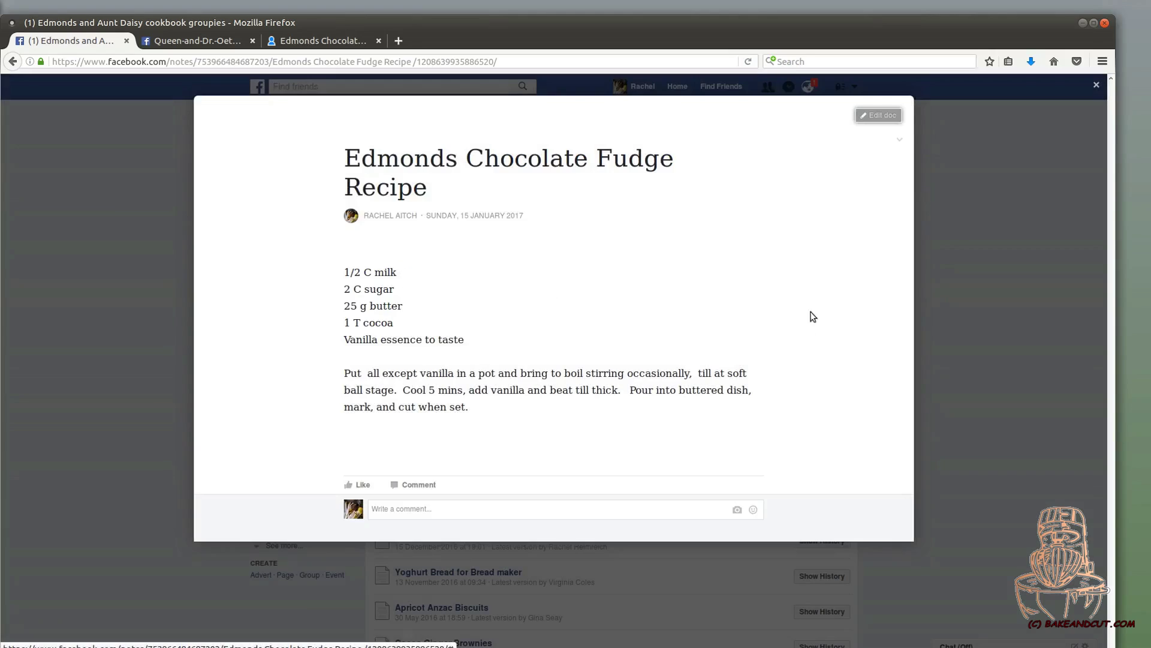
{"action": "left_click", "coordinate": [898, 139]}
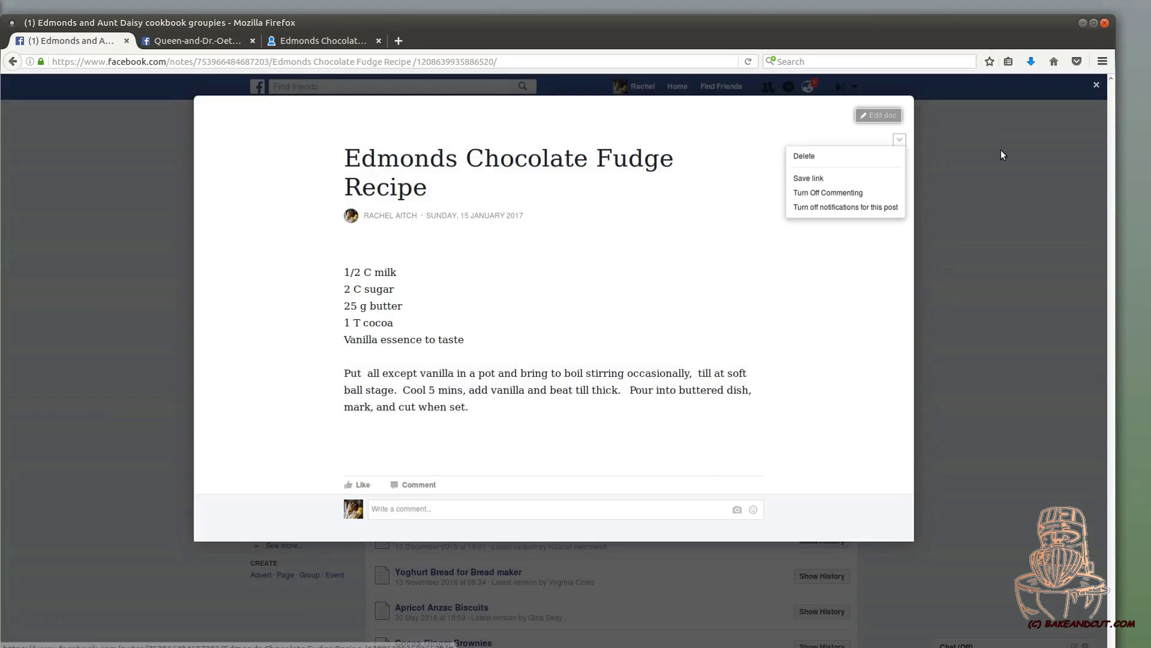
{"action": "left_click", "coordinate": [1096, 84]}
{"action": "left_click", "coordinate": [698, 312]}
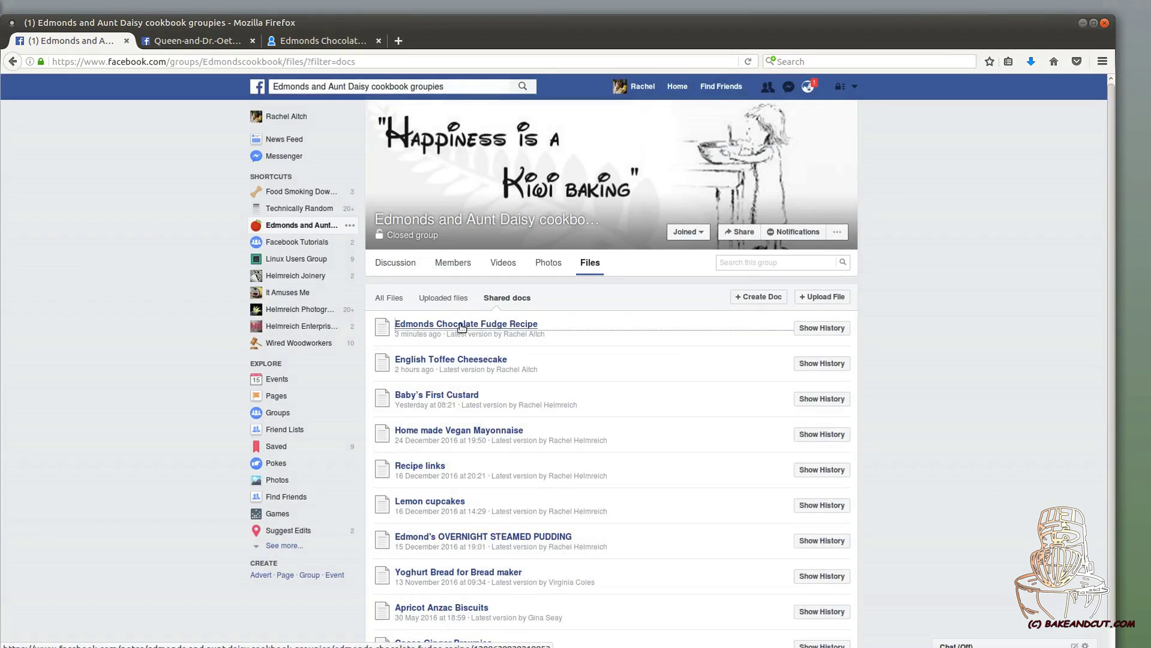
Reopen the Edmonds Chocolate Fudge Recipe doc in the editor and publish the update unchanged.
{"action": "left_click", "coordinate": [462, 325]}
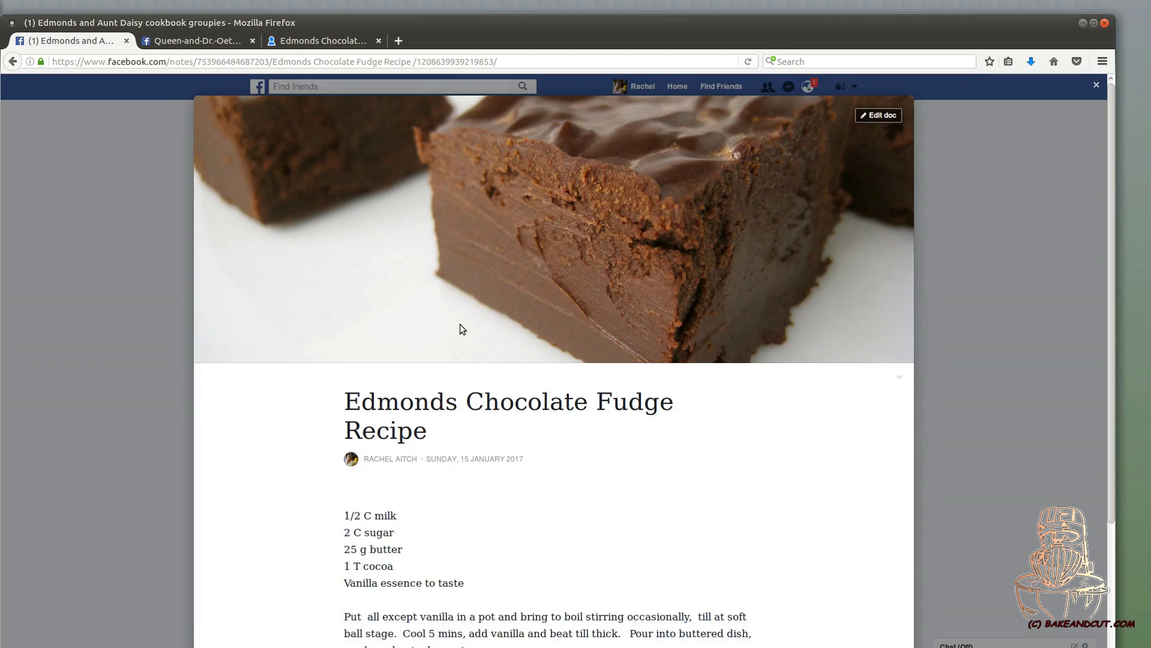
{"action": "left_click", "coordinate": [863, 117]}
{"action": "scroll", "coordinate": [800, 543], "scroll_direction": "down", "scroll_amount": 5}
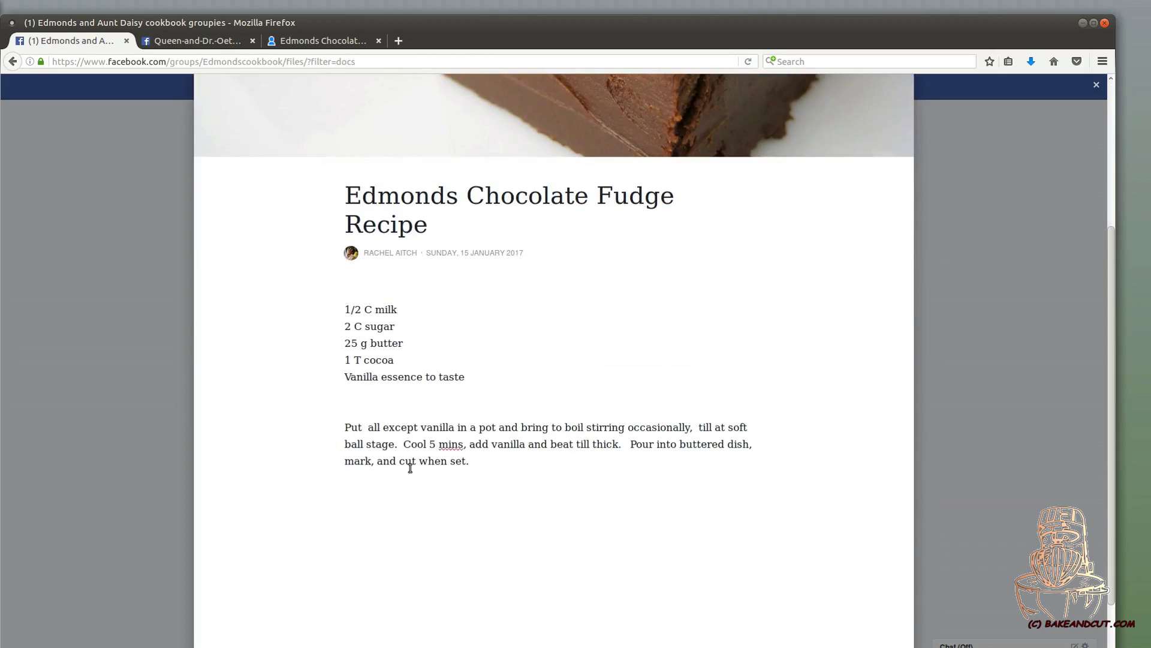
{"action": "scroll", "coordinate": [806, 550], "scroll_direction": "up", "scroll_amount": 5}
{"action": "scroll", "coordinate": [808, 576], "scroll_direction": "down", "scroll_amount": 6}
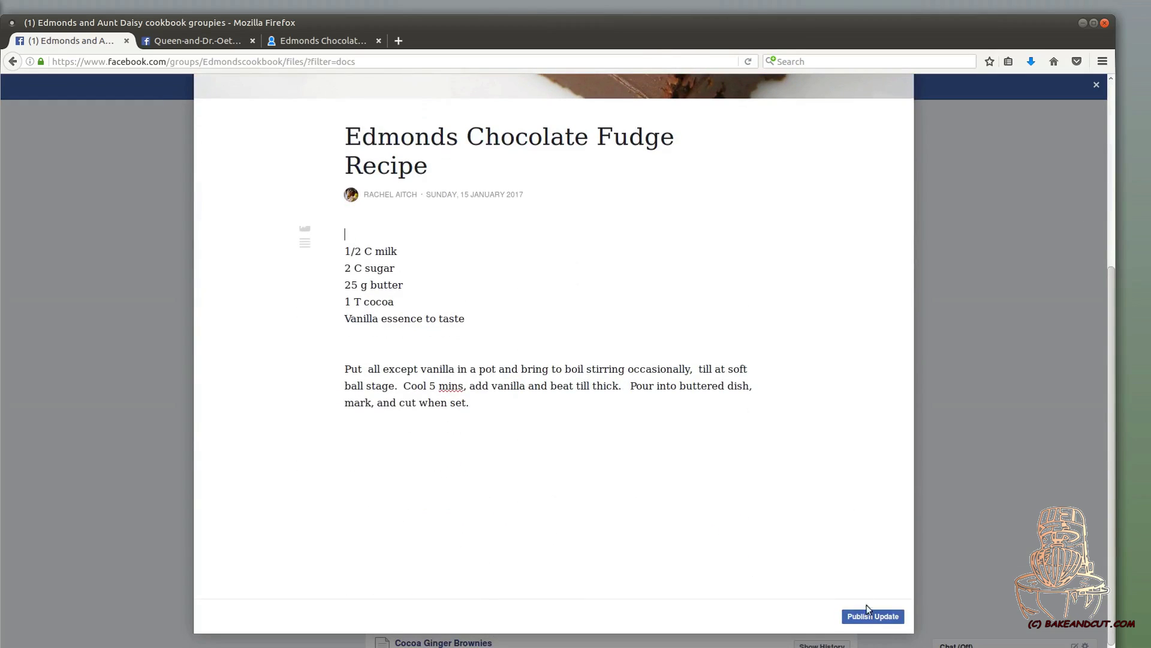
{"action": "left_click", "coordinate": [868, 617]}
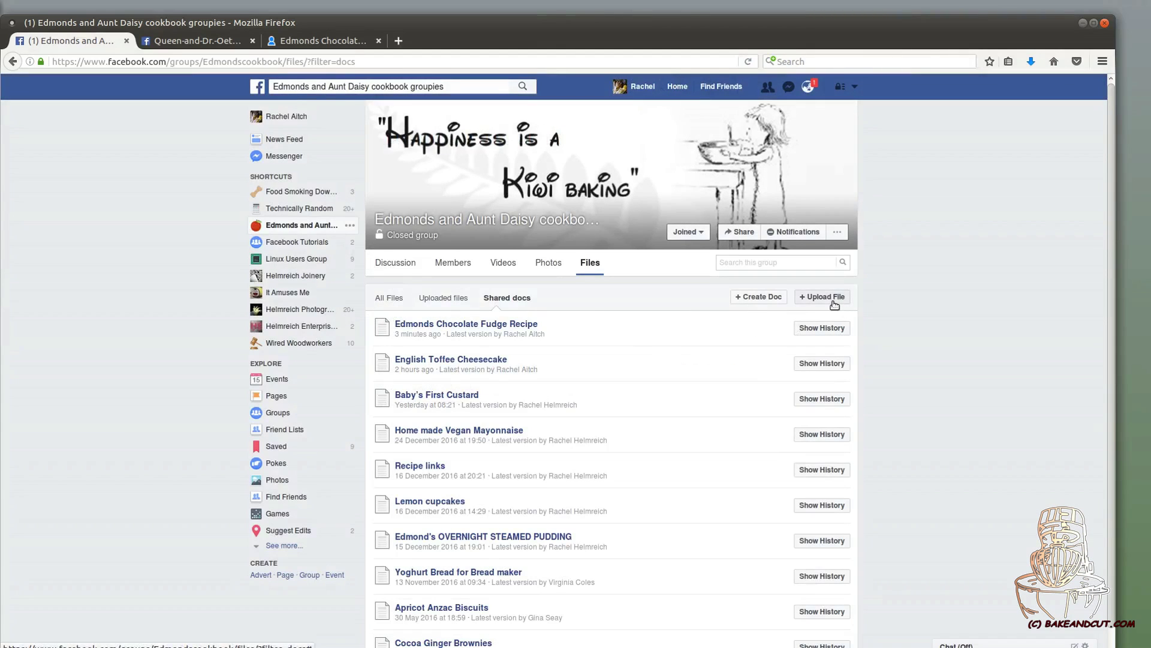
Upload Queen-and-Dr.-Oetker-All-is-Bright-Recipe-Book.pdf with the description 'Queen essences Ebook'.
{"action": "left_click", "coordinate": [833, 303]}
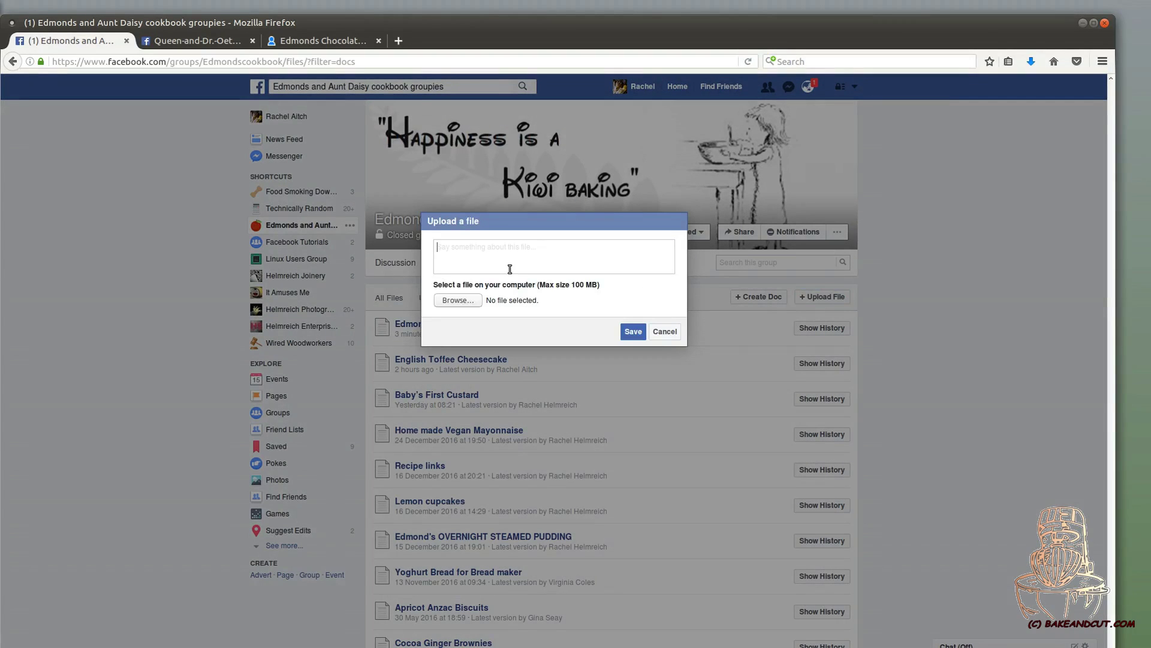
{"action": "left_click", "coordinate": [451, 300]}
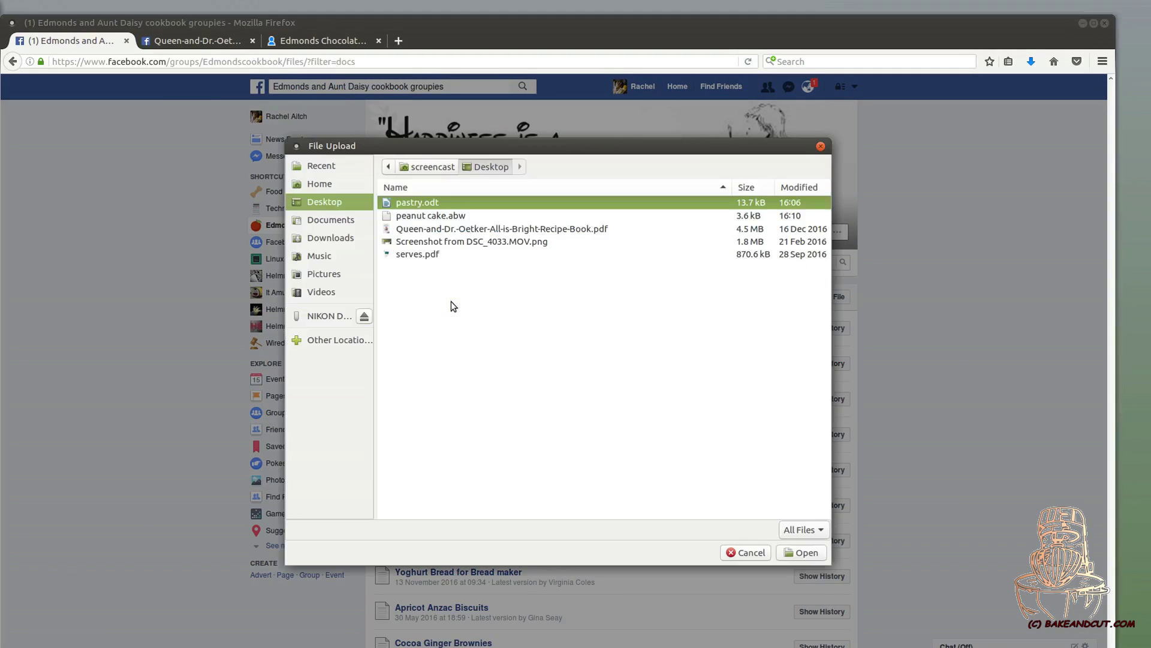
{"action": "left_click", "coordinate": [430, 231]}
{"action": "left_click", "coordinate": [797, 555]}
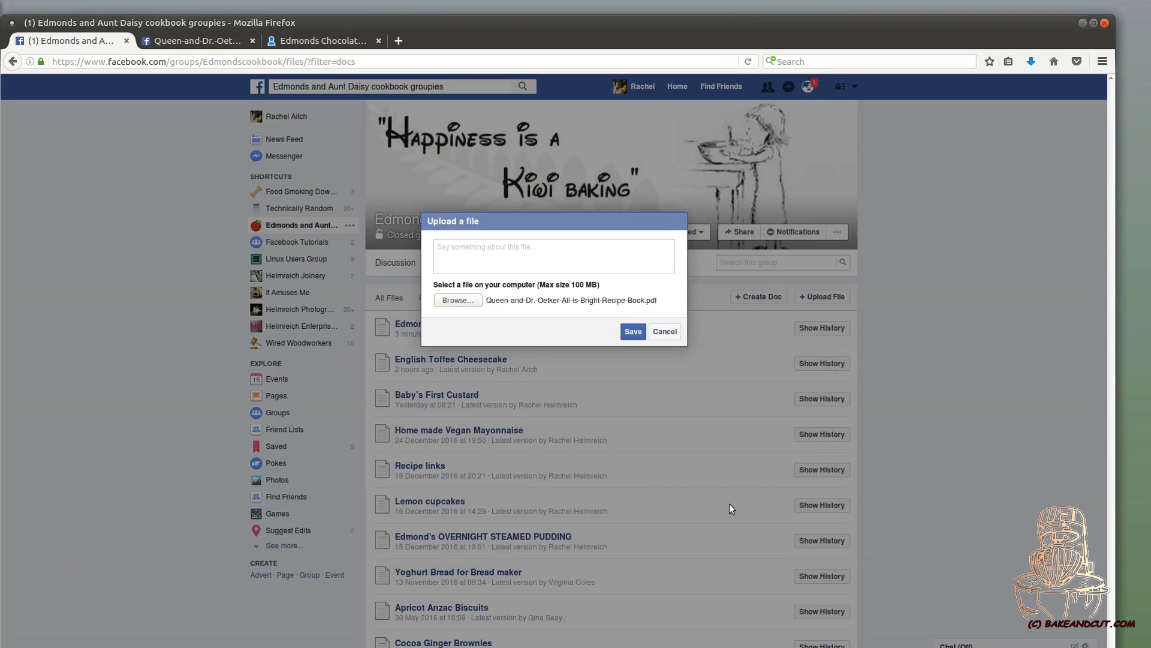
{"action": "left_click", "coordinate": [460, 256]}
{"action": "type", "text": "Queen essences Ebook"}
{"action": "left_click", "coordinate": [458, 300]}
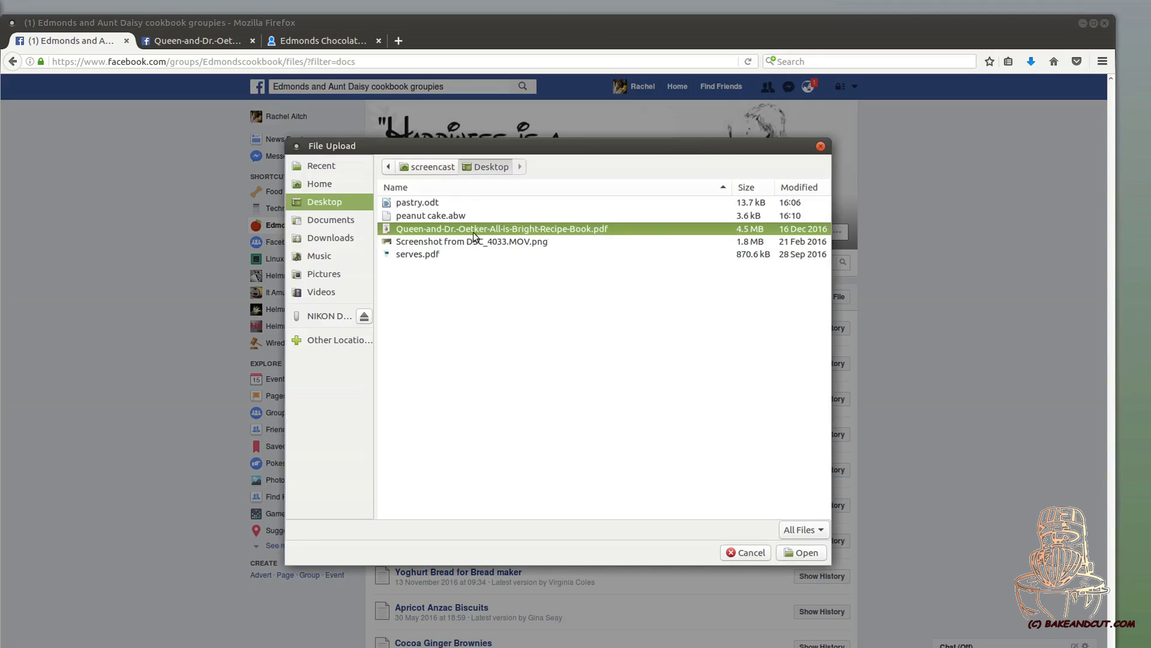
{"action": "left_click", "coordinate": [806, 553]}
{"action": "left_click", "coordinate": [634, 332]}
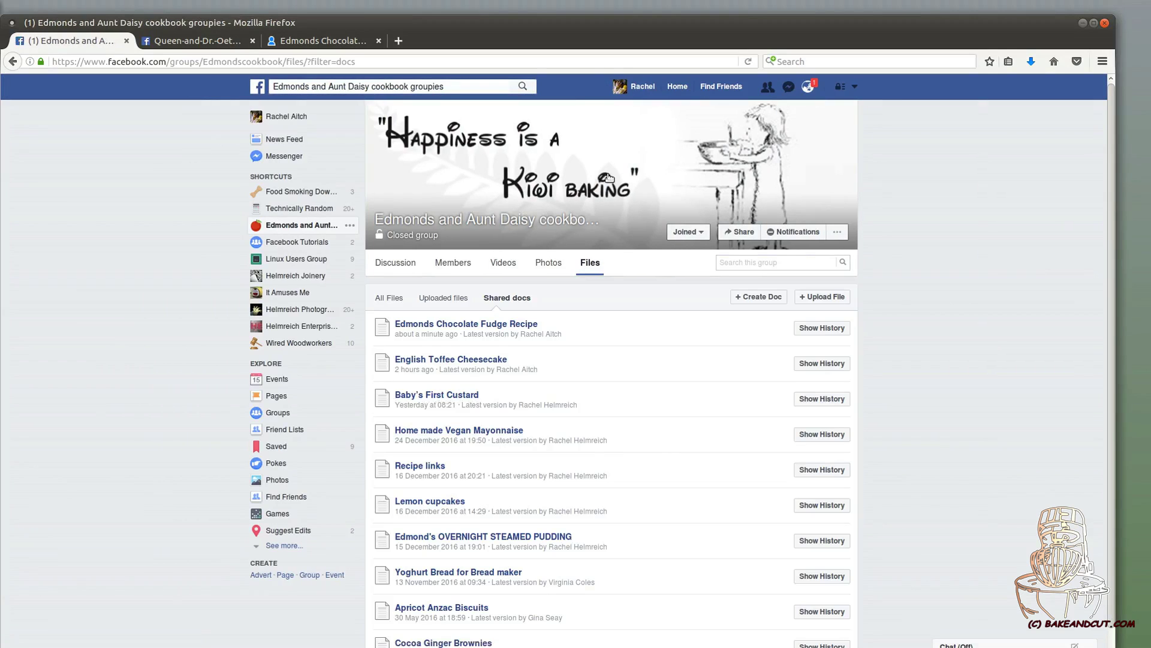
Reload, filter to Uploaded files, and open the recipe-book PDF in a viewer.
{"action": "left_click", "coordinate": [749, 63]}
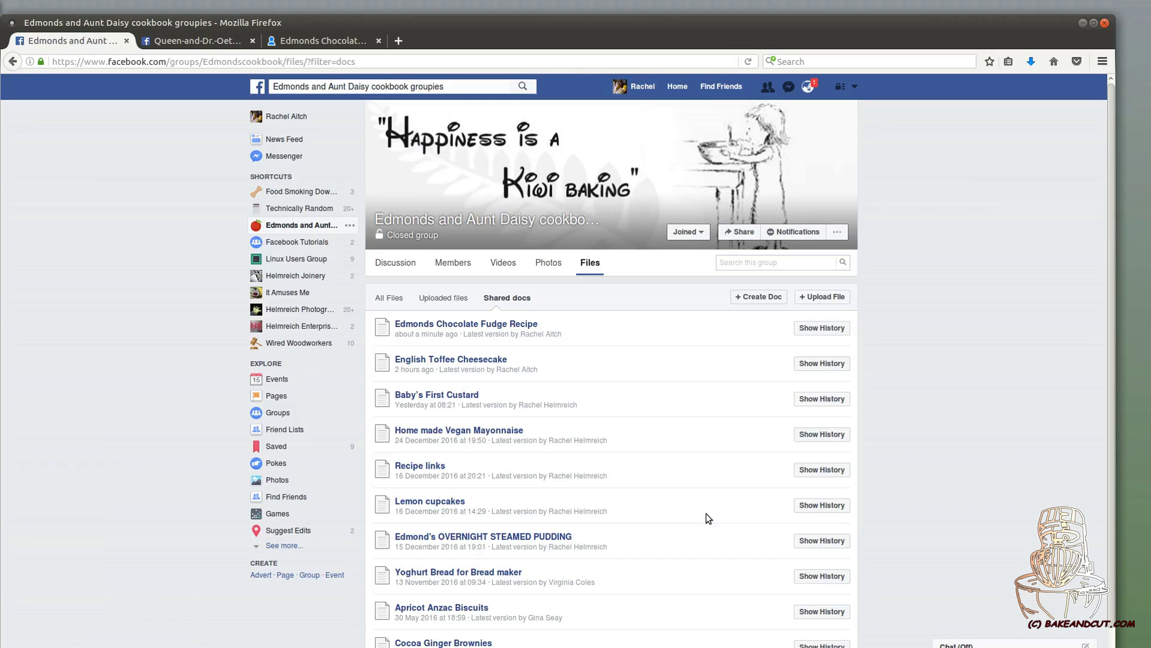
{"action": "left_click", "coordinate": [438, 303]}
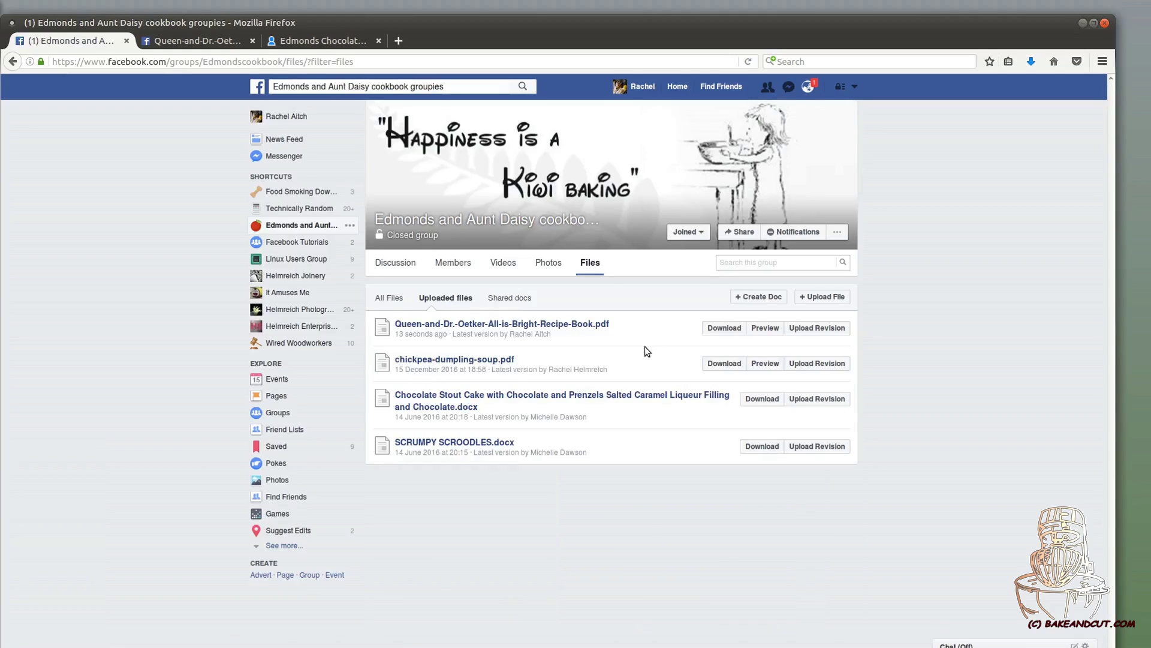
{"action": "left_click", "coordinate": [595, 328]}
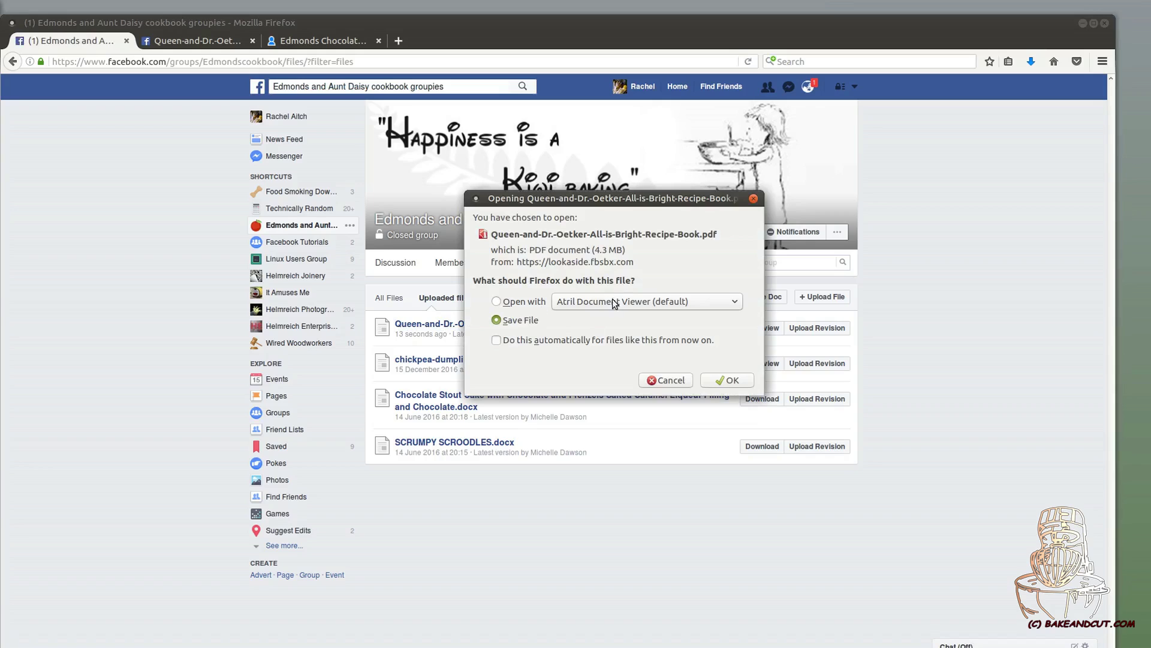
{"action": "left_click", "coordinate": [496, 302]}
{"action": "left_click", "coordinate": [723, 380]}
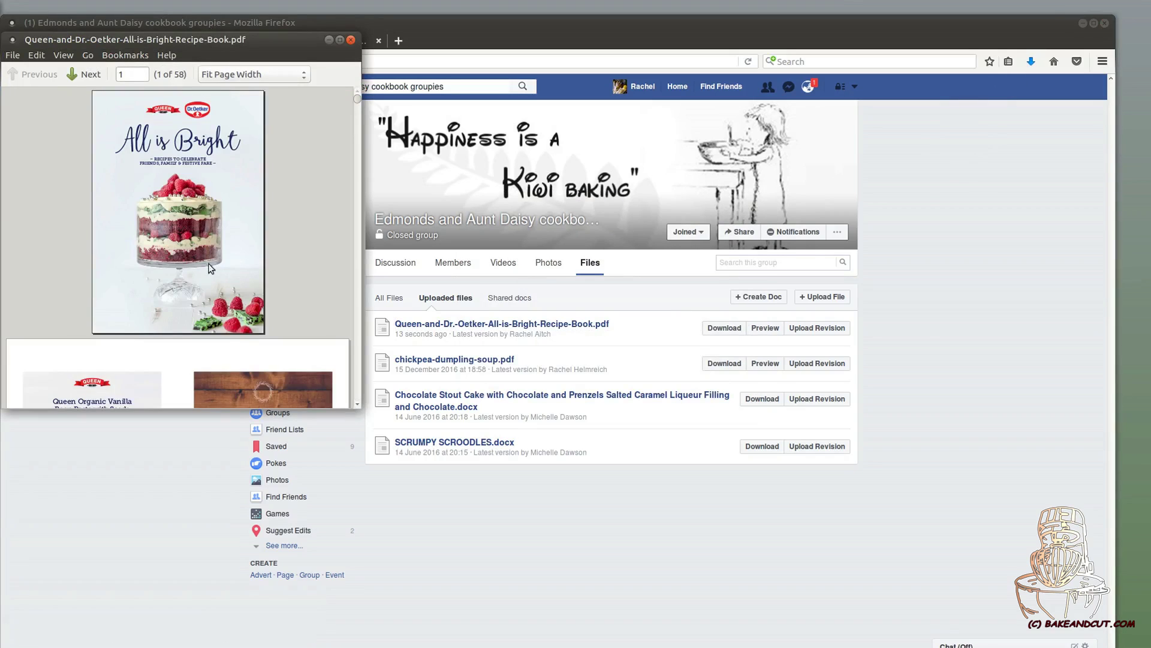
Close the PDF viewer, then start and cancel a download of the PDF.
{"action": "scroll", "coordinate": [210, 266], "scroll_direction": "down", "scroll_amount": 20}
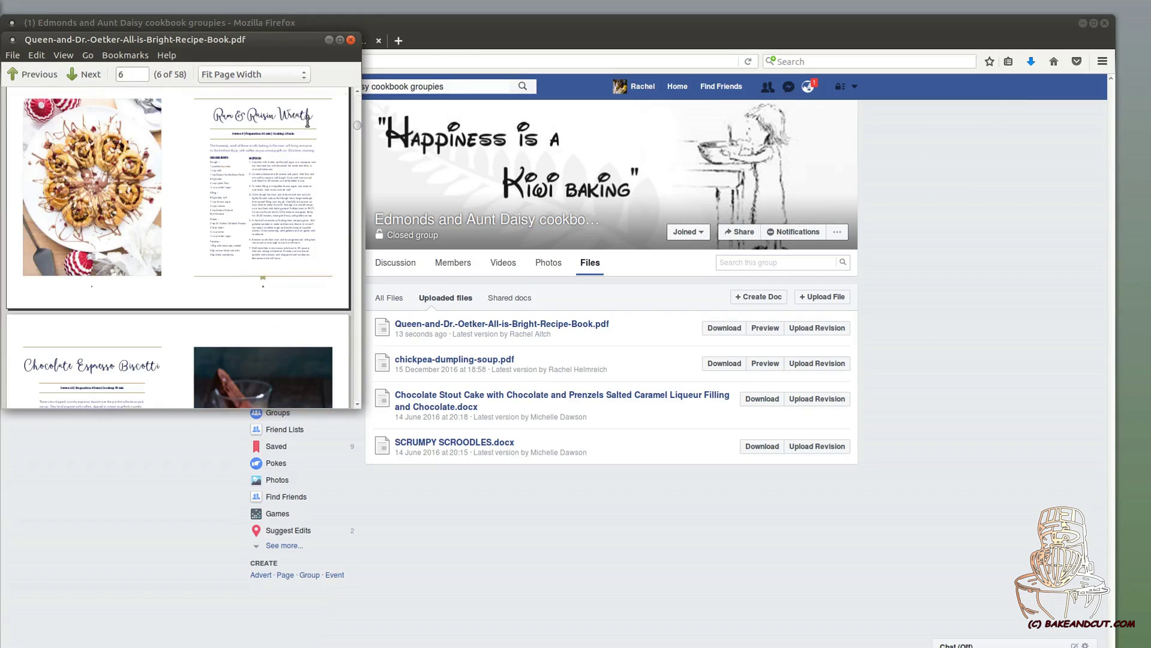
{"action": "left_click", "coordinate": [350, 40]}
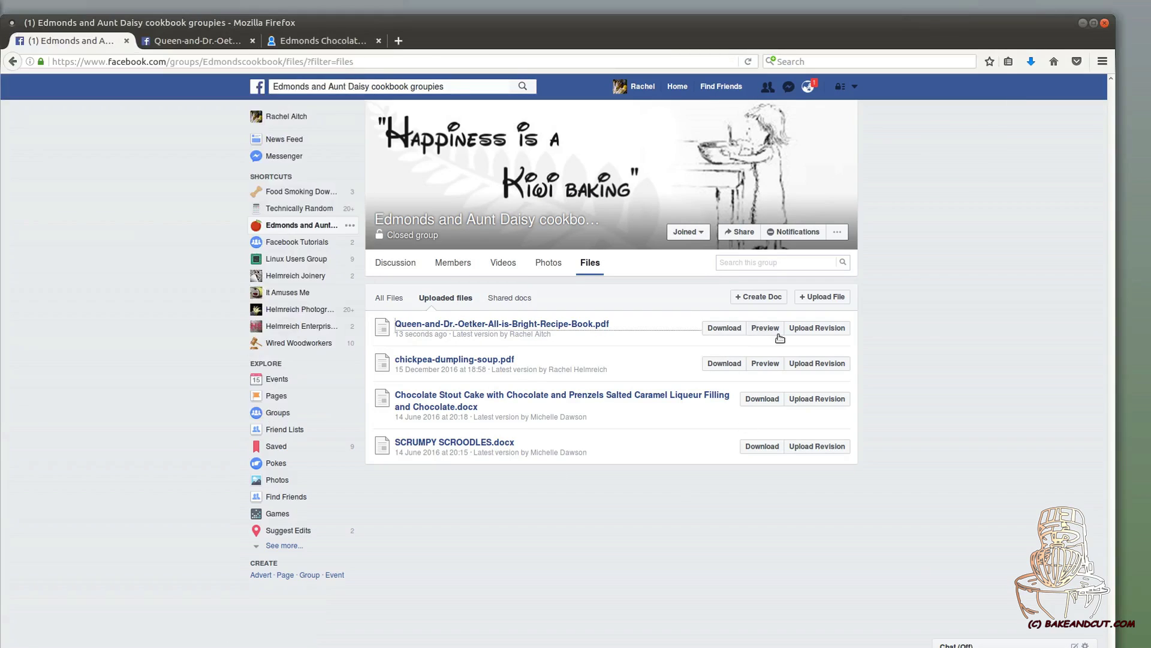
{"action": "left_click", "coordinate": [723, 329]}
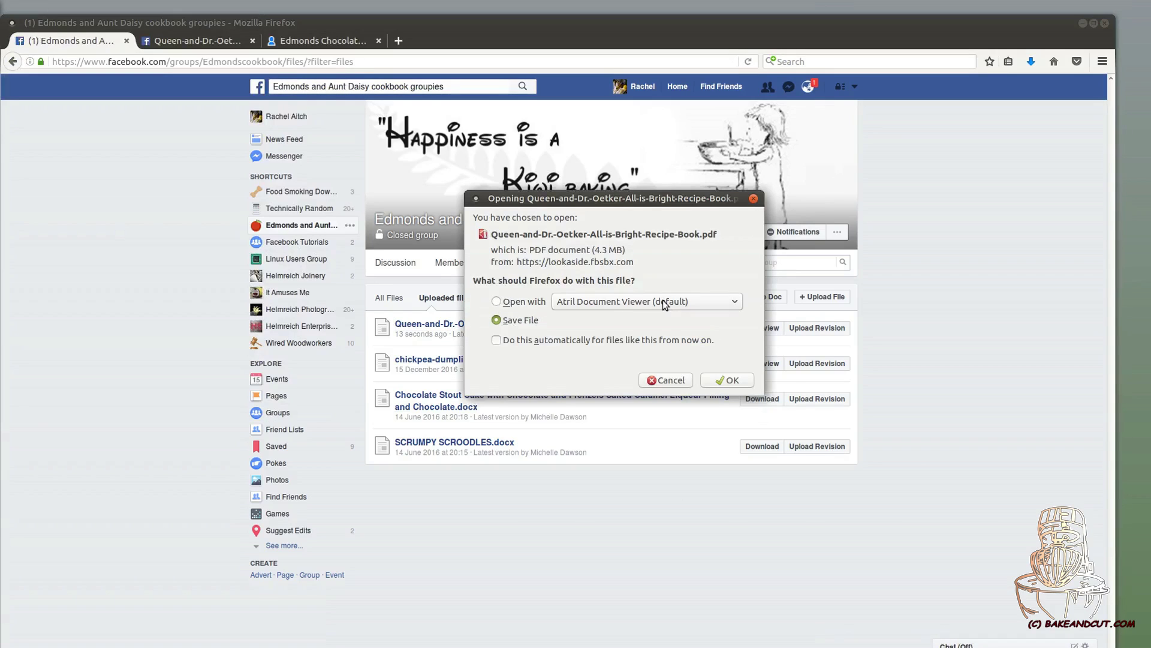
{"action": "left_click", "coordinate": [680, 380]}
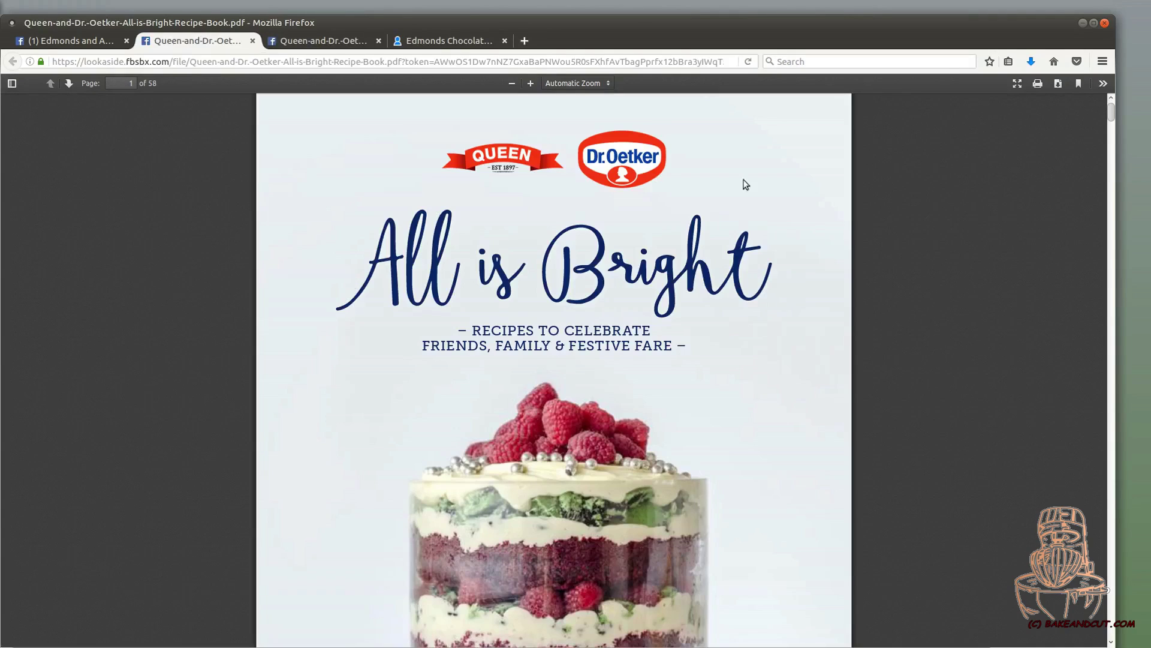
Scroll the recipe-book PDF preview to page 4, the Sweets & Edible Gifts page.
{"action": "scroll", "coordinate": [90, 171], "scroll_direction": "down", "scroll_amount": 5}
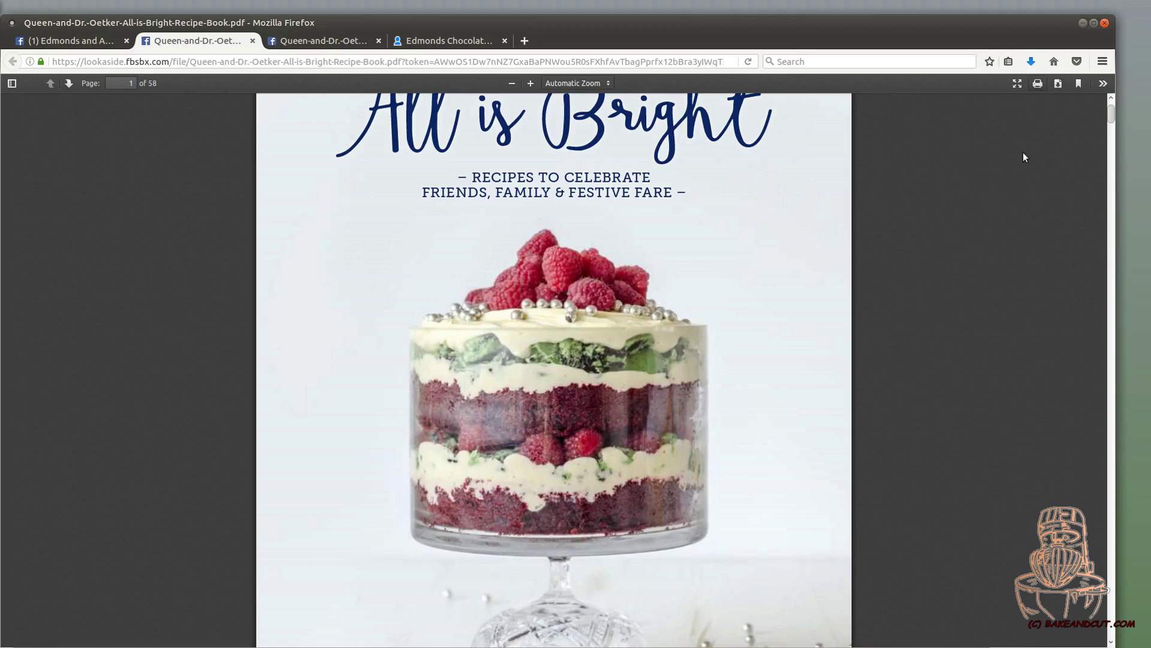
{"action": "scroll", "coordinate": [709, 386], "scroll_direction": "down", "scroll_amount": 10}
{"action": "scroll", "coordinate": [708, 386], "scroll_direction": "down", "scroll_amount": 10}
{"action": "scroll", "coordinate": [689, 372], "scroll_direction": "down", "scroll_amount": 10}
{"action": "scroll", "coordinate": [632, 455], "scroll_direction": "down", "scroll_amount": 12}
{"action": "scroll", "coordinate": [229, 241], "scroll_direction": "up", "scroll_amount": 2}
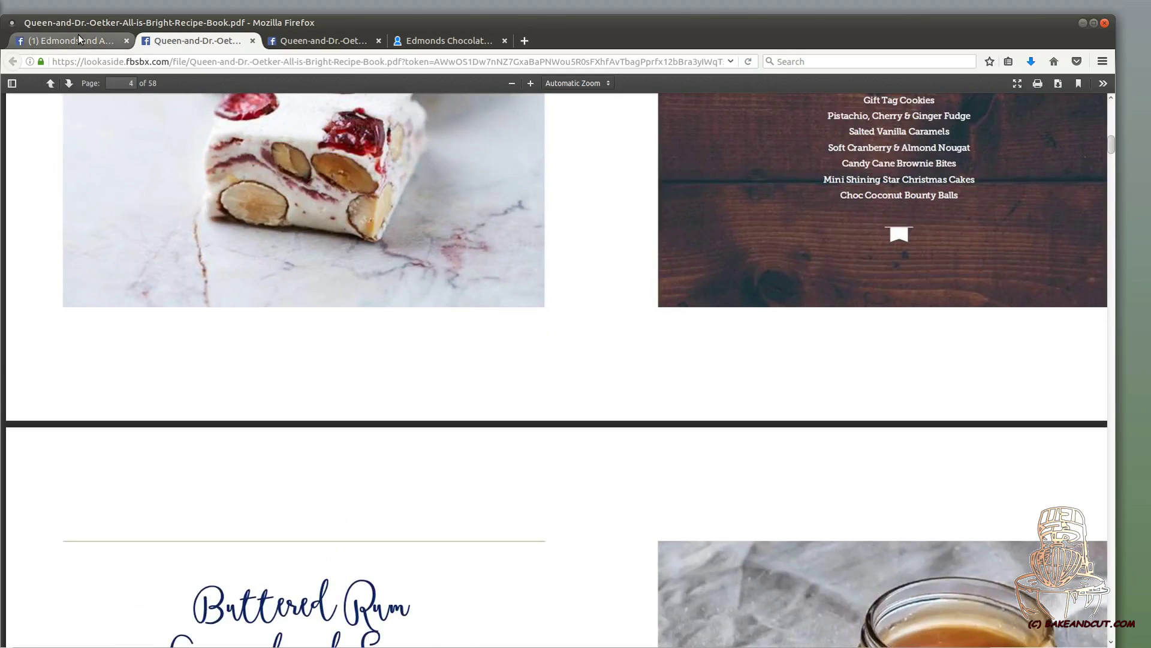
Open the recipe-book PDF's page, cancel an Upload New Version, and return to All Files.
{"action": "left_click", "coordinate": [64, 47]}
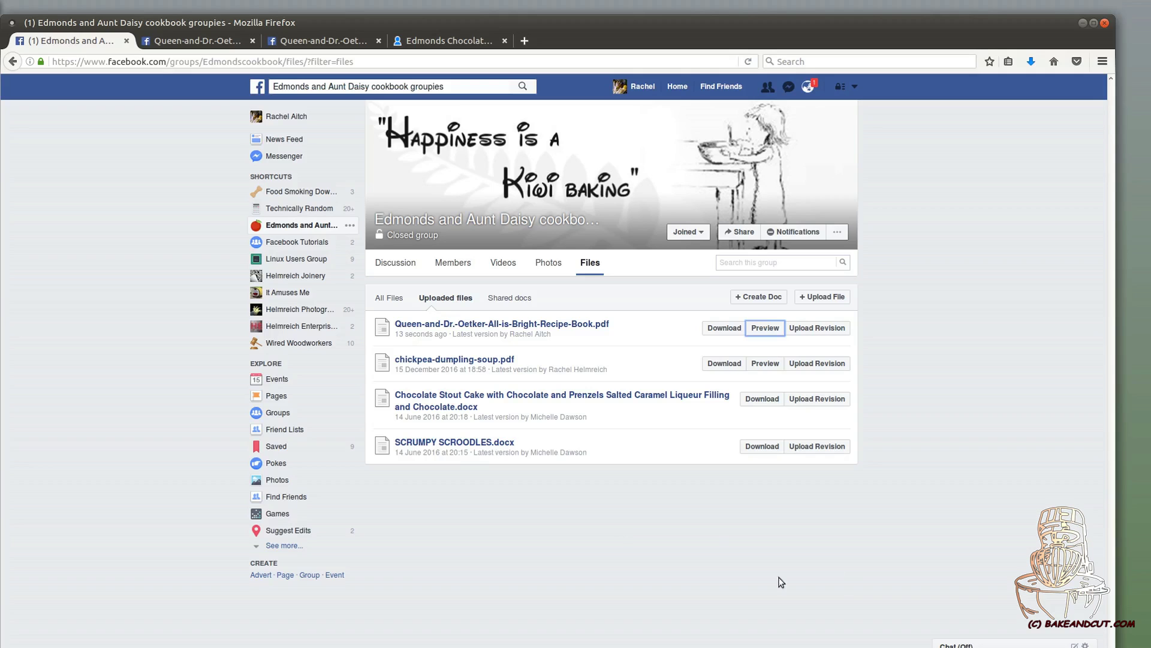
{"action": "left_click", "coordinate": [817, 328]}
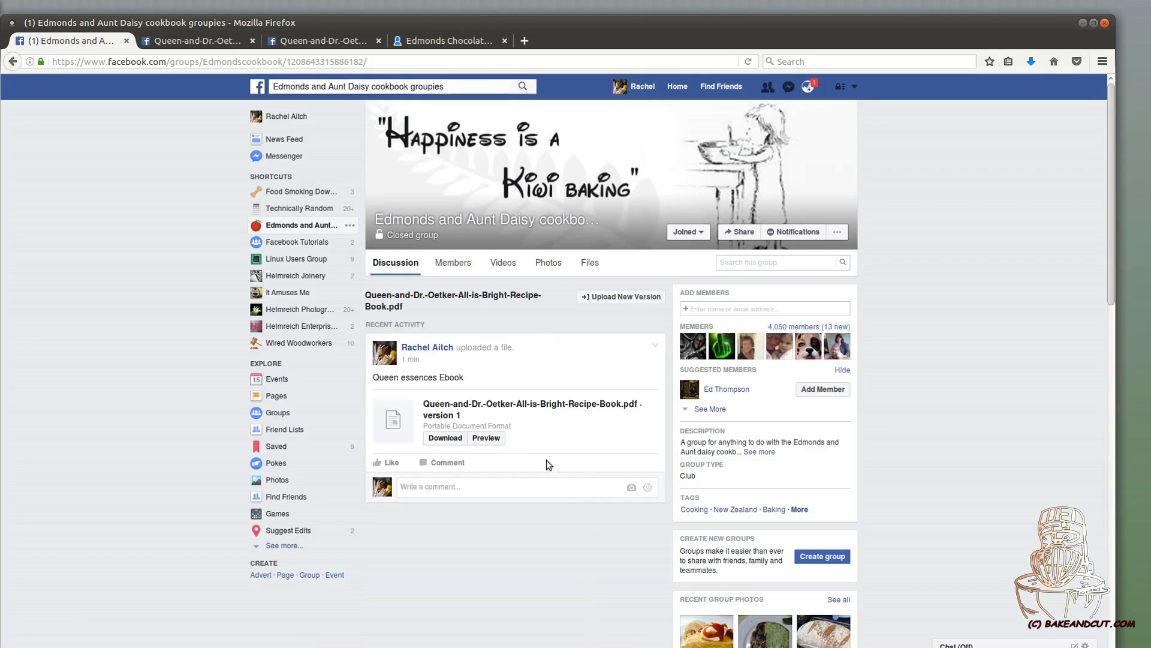
{"action": "left_click", "coordinate": [632, 297]}
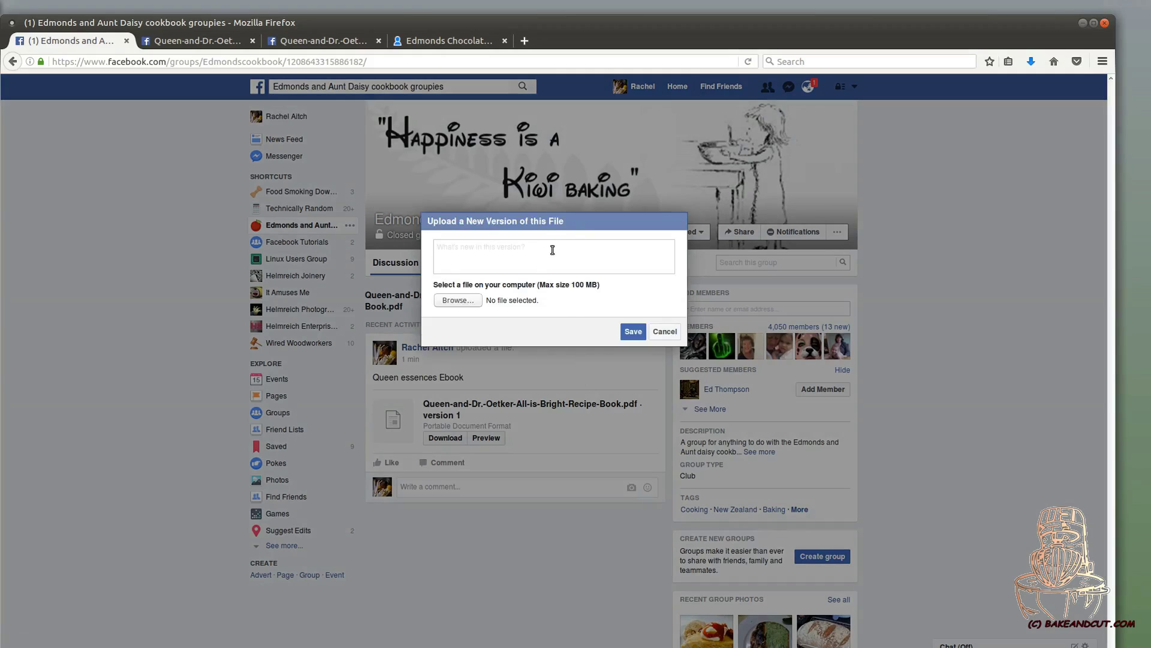
{"action": "left_click", "coordinate": [664, 332]}
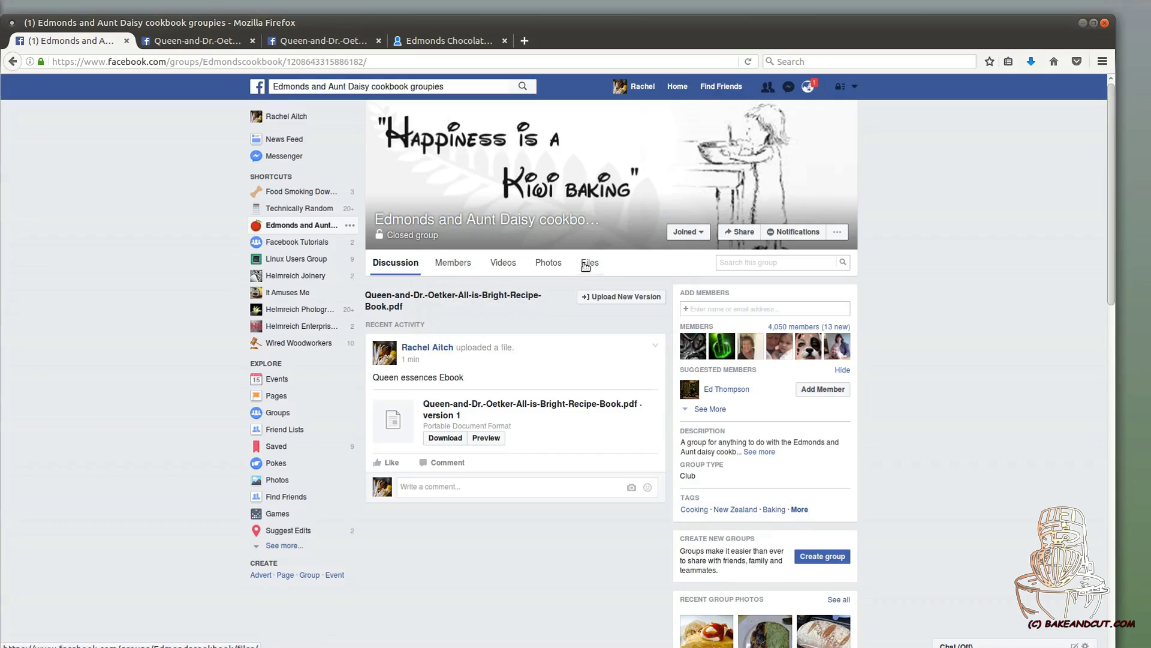
{"action": "left_click", "coordinate": [591, 263]}
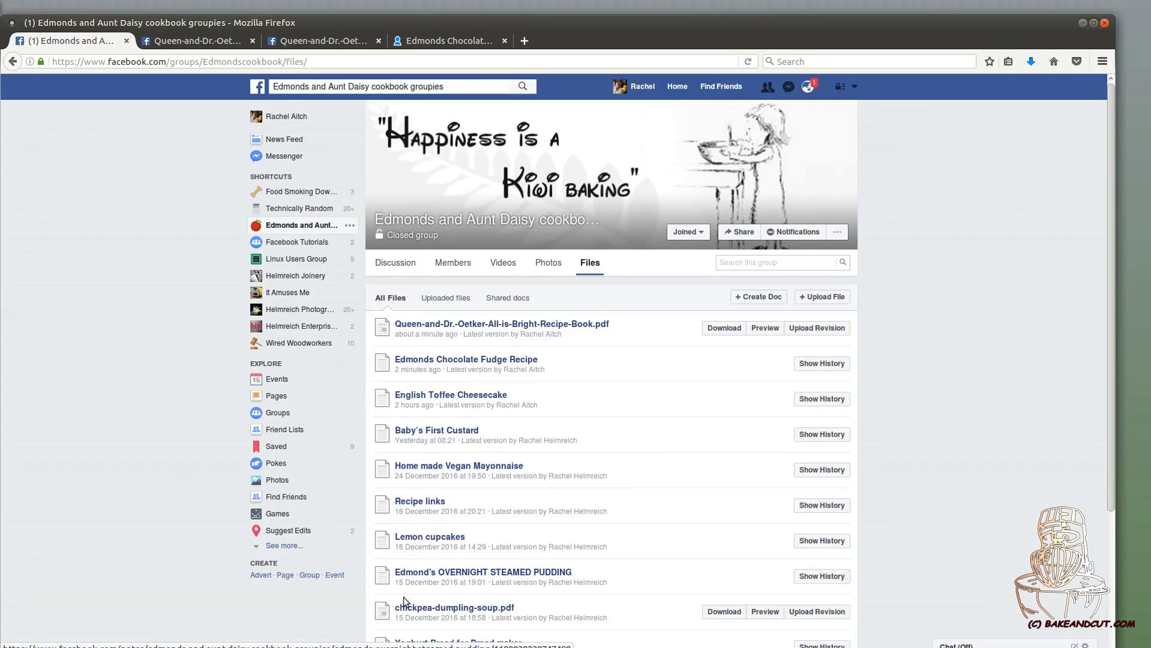
{"action": "scroll", "coordinate": [669, 423], "scroll_direction": "down", "scroll_amount": 3}
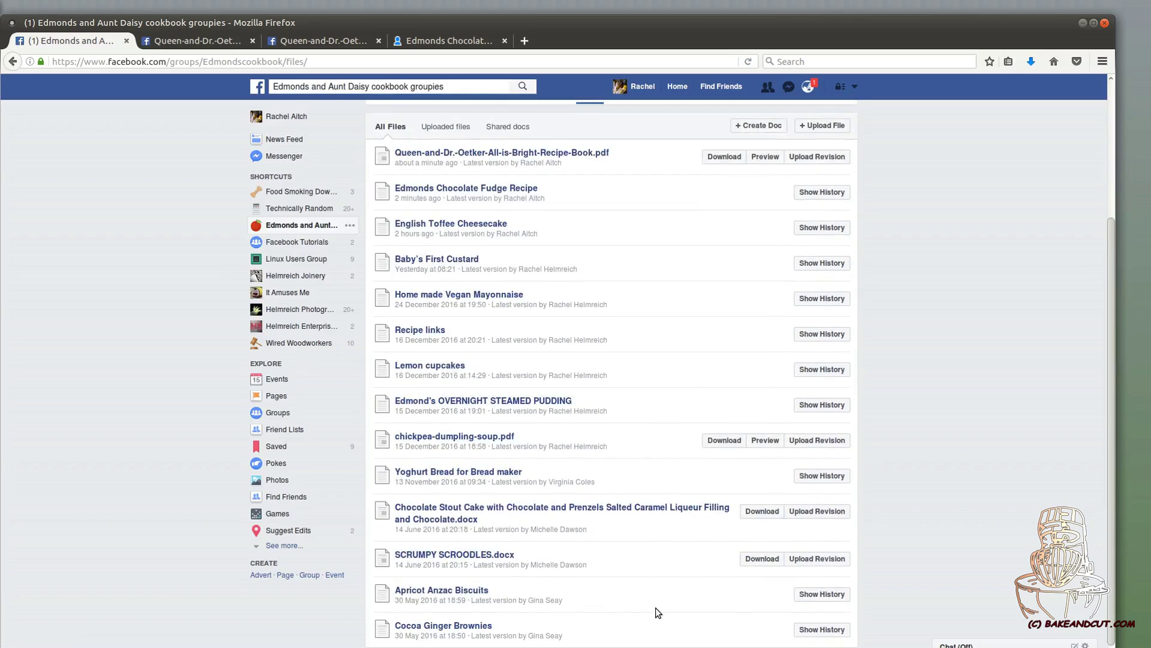
{"action": "scroll", "coordinate": [657, 581], "scroll_direction": "up", "scroll_amount": 3}
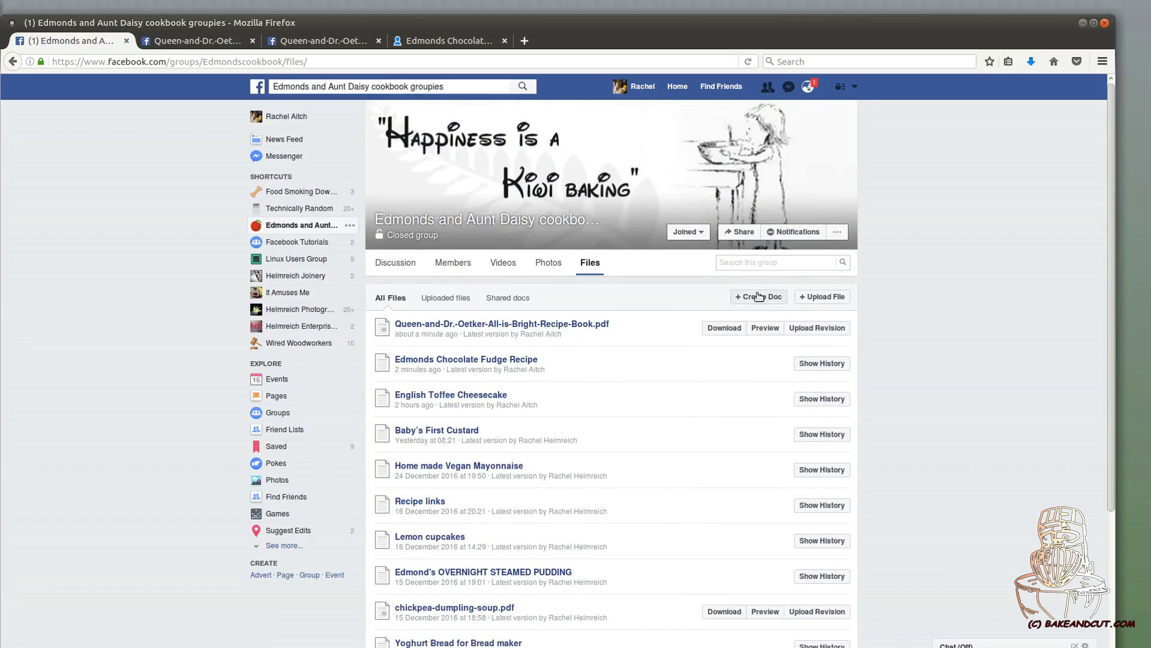
Upload pastry.odt from the Desktop with the description 'Edmonds pastry recipes'.
{"action": "left_click", "coordinate": [819, 304]}
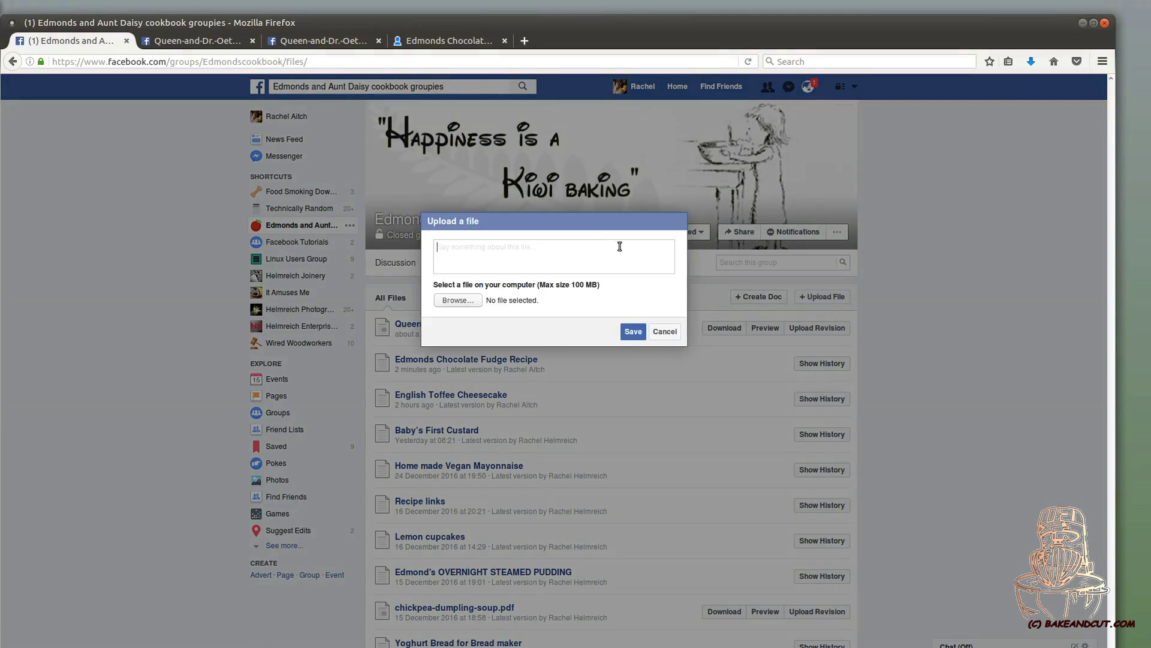
{"action": "left_click", "coordinate": [453, 256]}
{"action": "type", "text": "Edmonds pastry recipes"}
{"action": "left_click", "coordinate": [467, 301]}
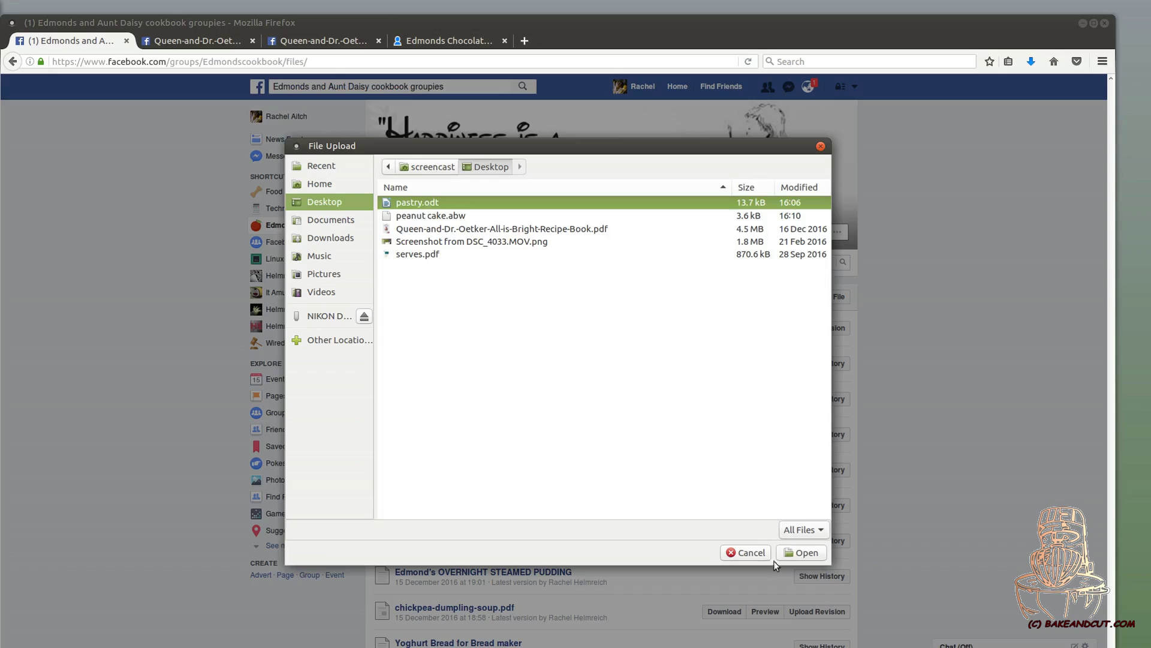
{"action": "left_click", "coordinate": [807, 553]}
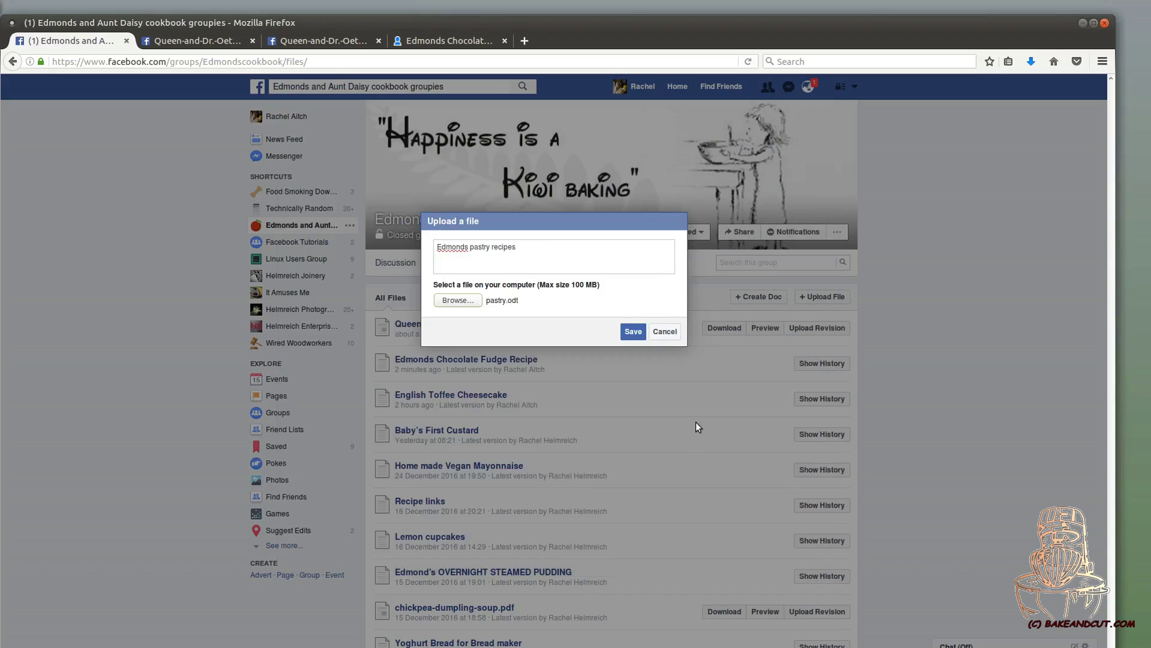
{"action": "left_click", "coordinate": [634, 332]}
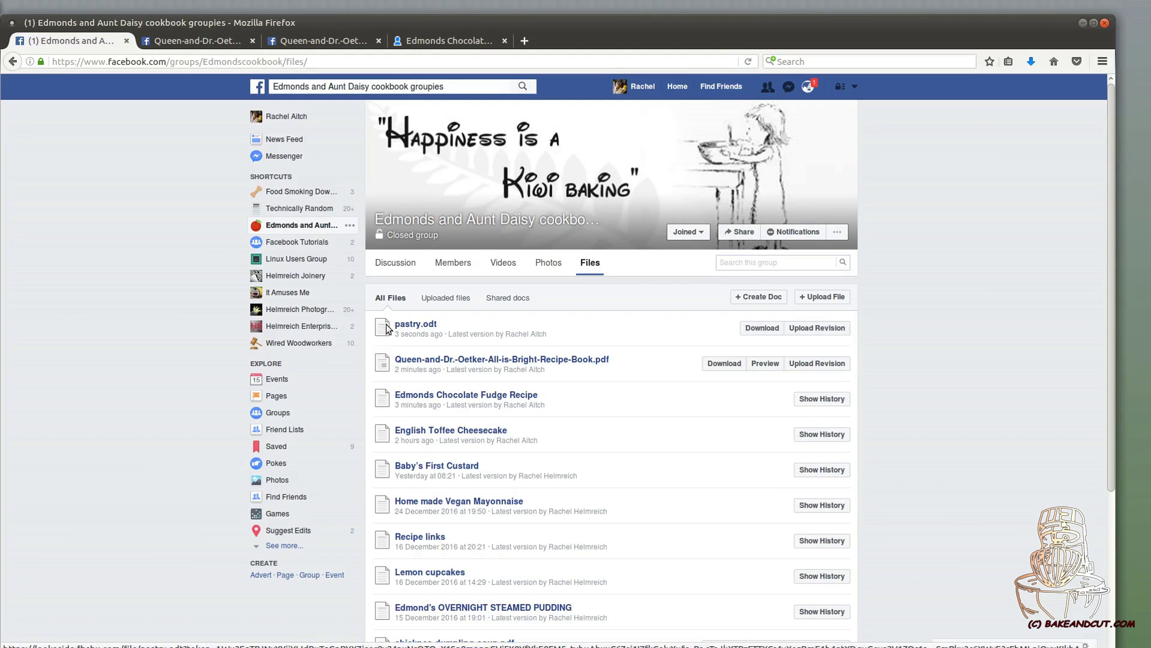
{"action": "left_click", "coordinate": [431, 331]}
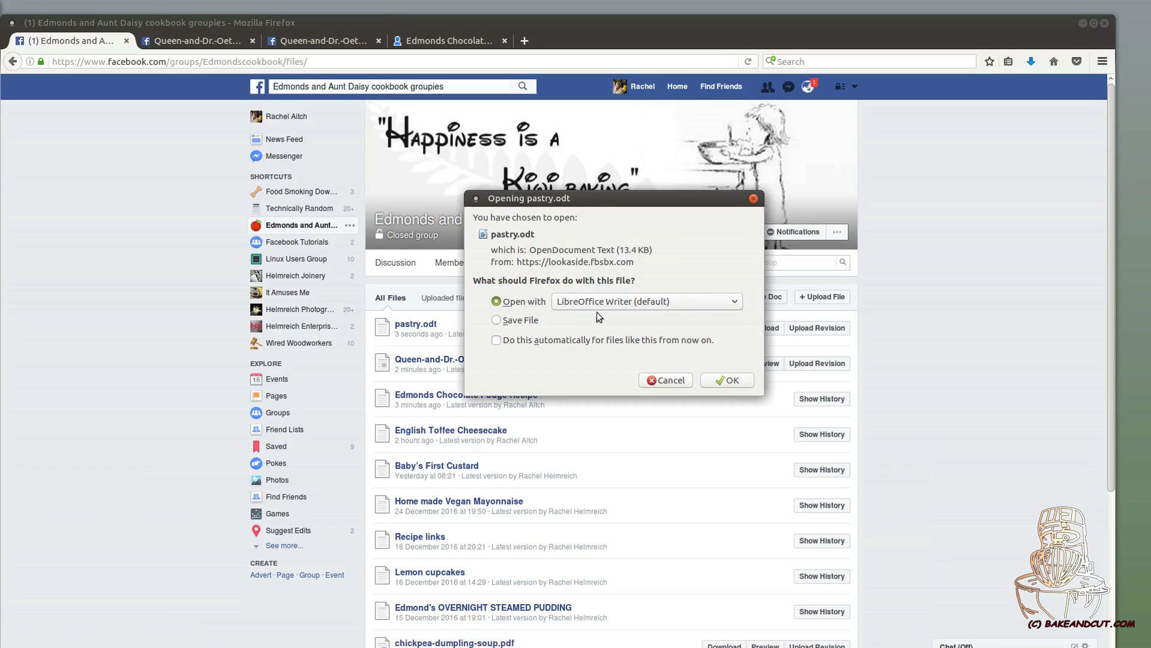
{"action": "left_click", "coordinate": [729, 381]}
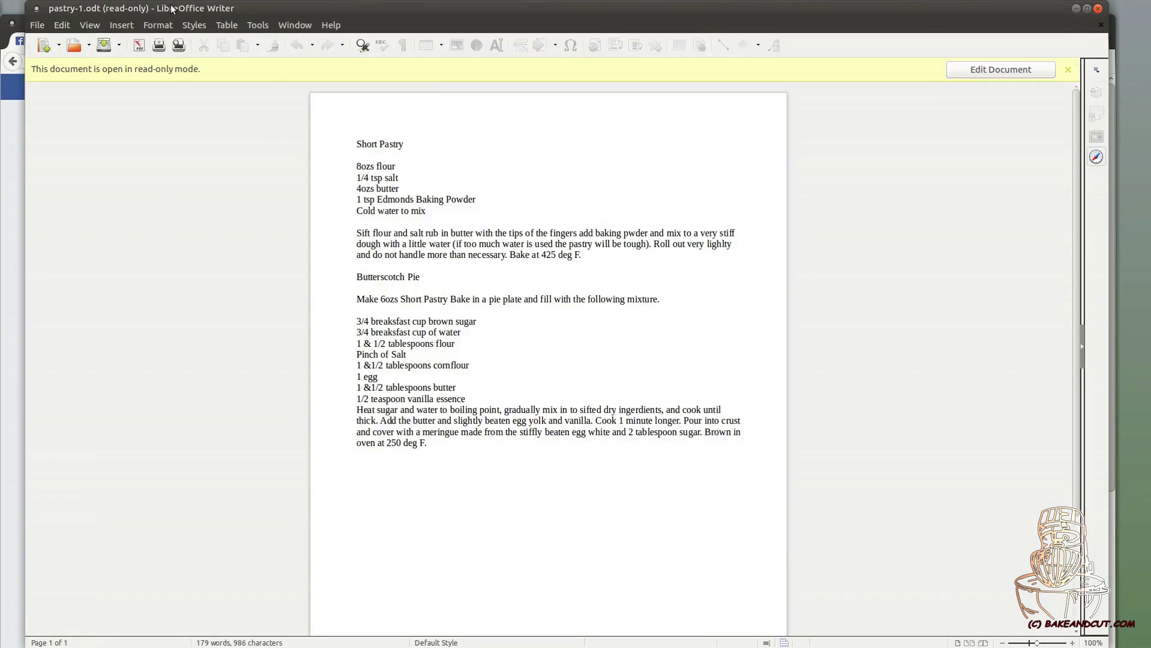
Close the read-only pastry document and filter the group's files to Shared docs.
{"action": "left_click", "coordinate": [1101, 9]}
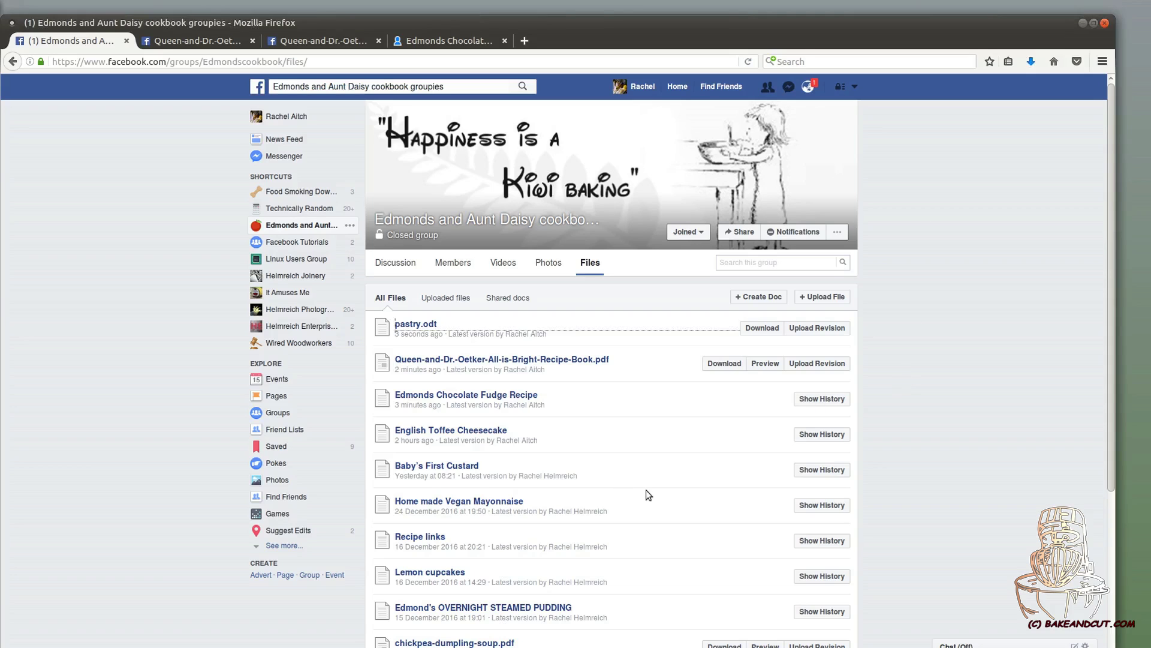
{"action": "scroll", "coordinate": [647, 491], "scroll_direction": "down", "scroll_amount": 2}
{"action": "scroll", "coordinate": [646, 489], "scroll_direction": "up", "scroll_amount": 3}
{"action": "left_click", "coordinate": [441, 299]}
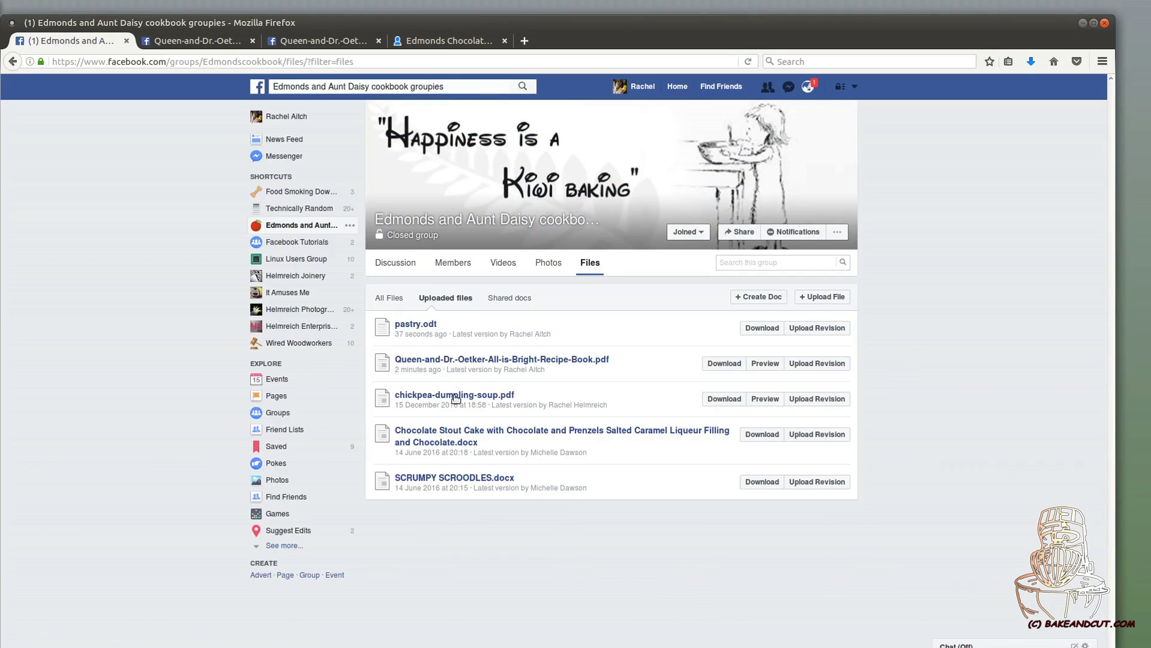
{"action": "left_click", "coordinate": [511, 298]}
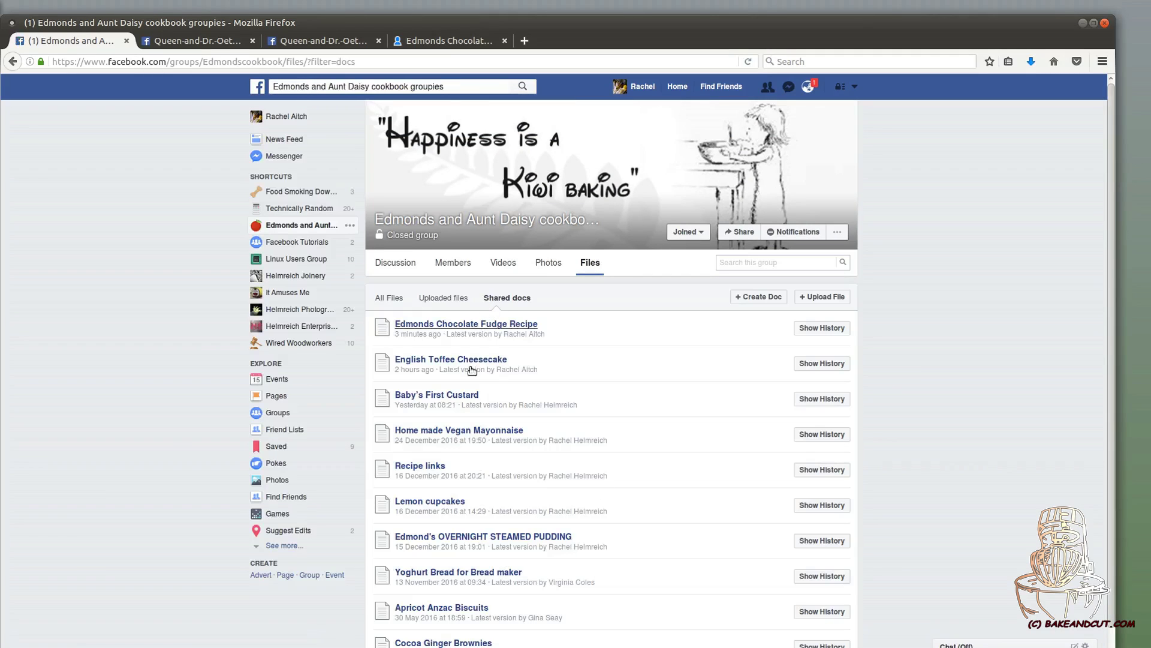
{"action": "scroll", "coordinate": [760, 261], "scroll_direction": "down", "scroll_amount": 1}
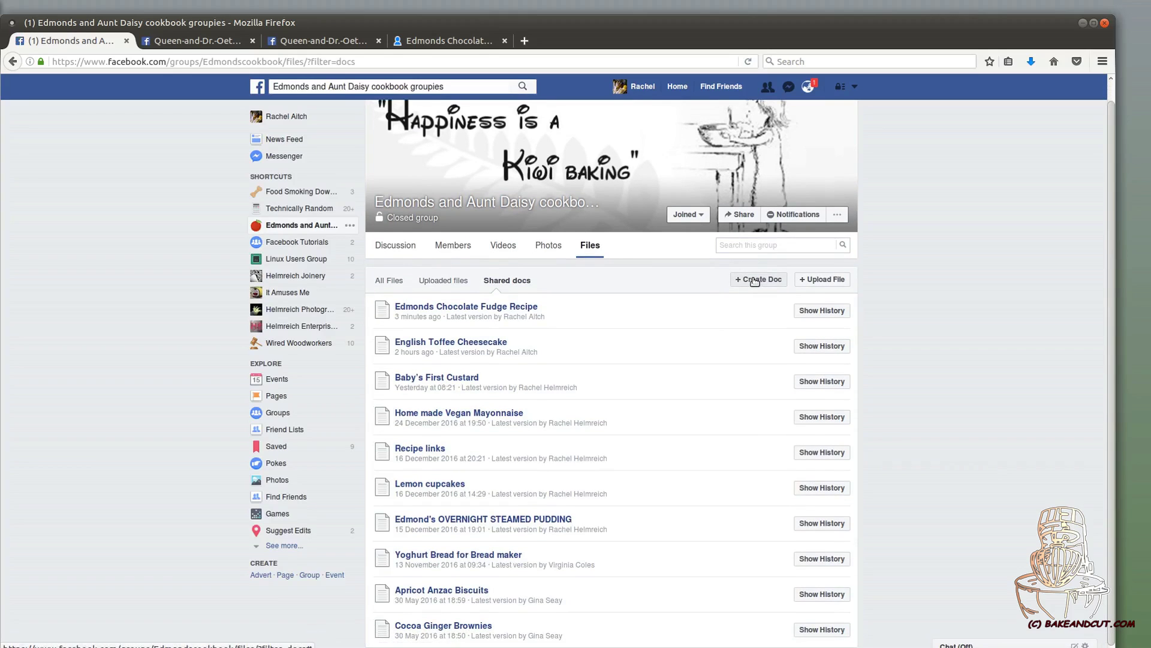
Create a new group doc, paste in the Short Pastry and Butterscotch Pie recipes, and save it.
{"action": "left_click", "coordinate": [754, 280]}
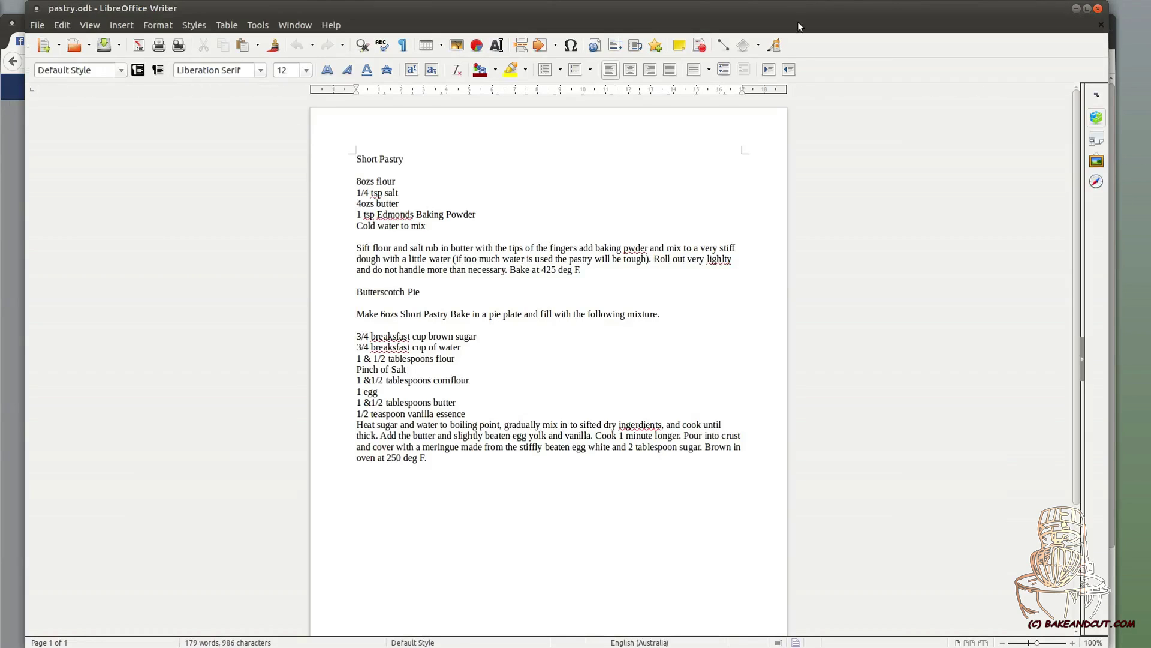
{"action": "left_click_drag", "start_coordinate": [552, 8], "coordinate": [539, 22]}
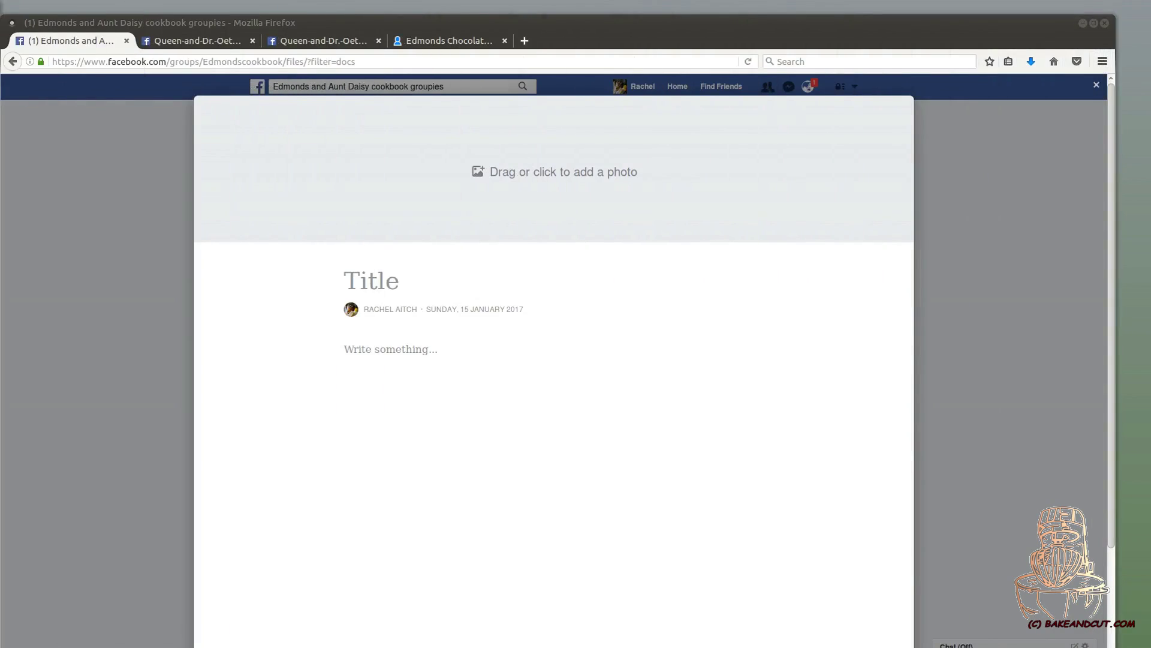
{"action": "left_click", "coordinate": [432, 351]}
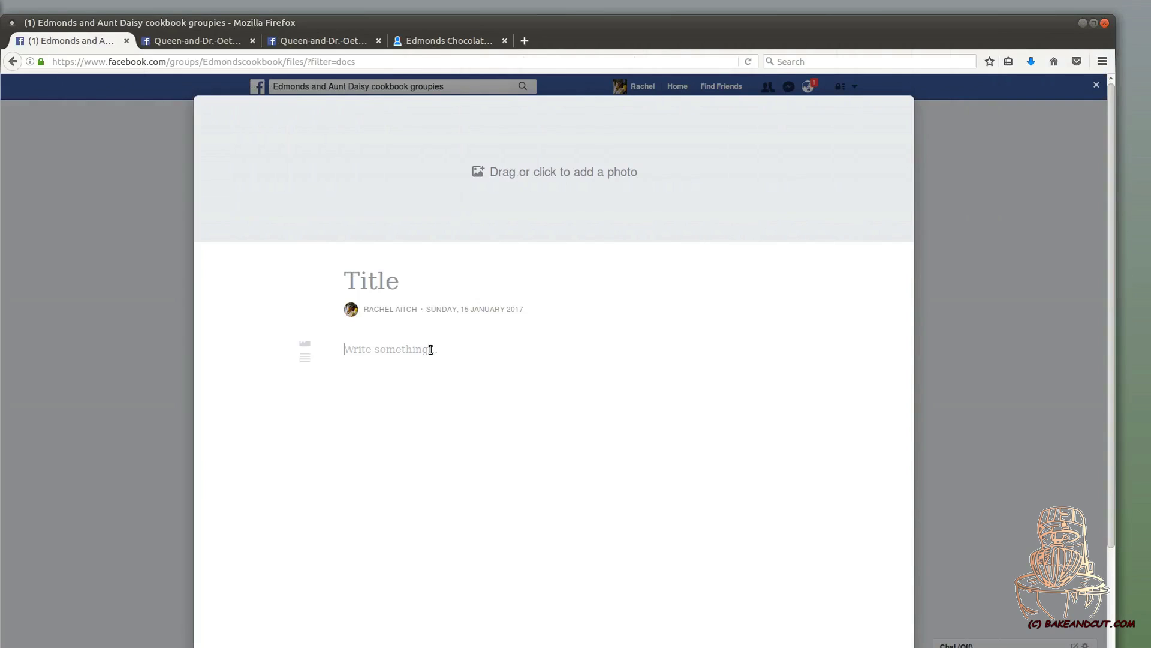
{"action": "right_click", "coordinate": [431, 351]}
{"action": "left_click", "coordinate": [323, 379]}
{"action": "key", "text": "ctrl+v"}
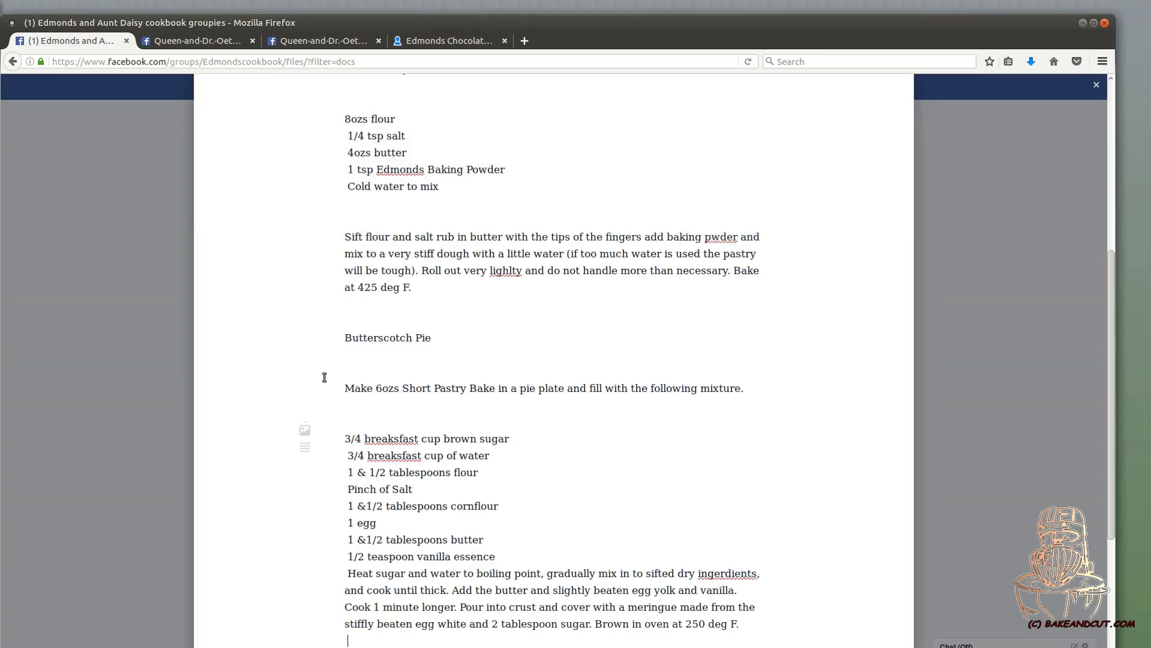
{"action": "scroll", "coordinate": [424, 295], "scroll_direction": "up", "scroll_amount": 5}
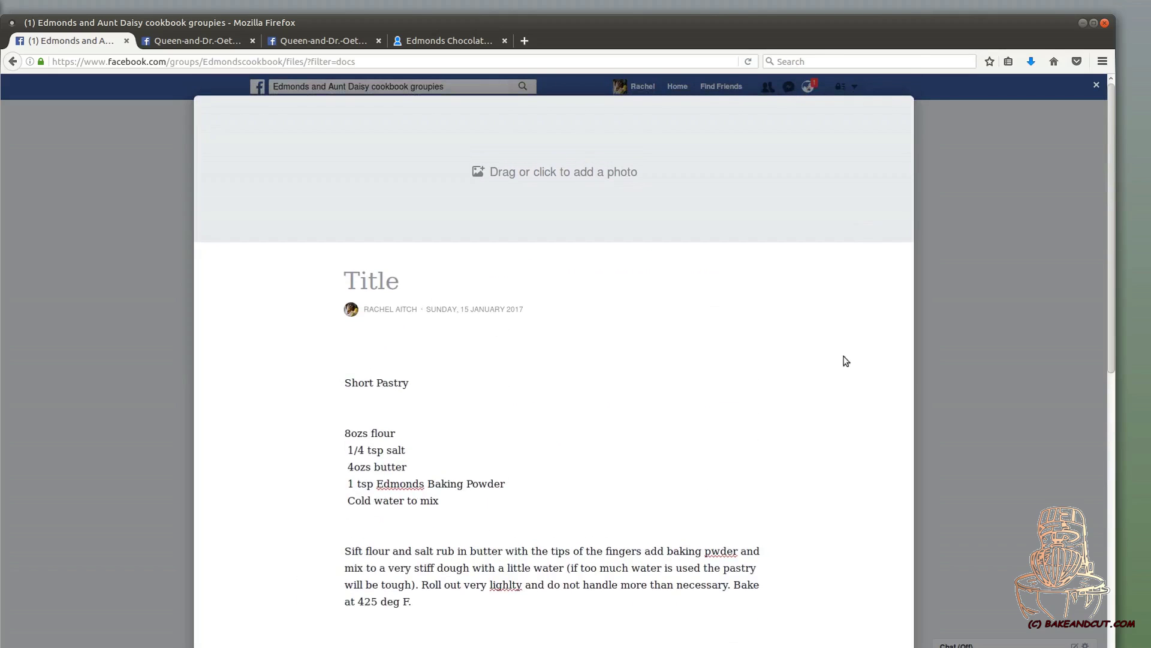
{"action": "scroll", "coordinate": [805, 445], "scroll_direction": "down", "scroll_amount": 10}
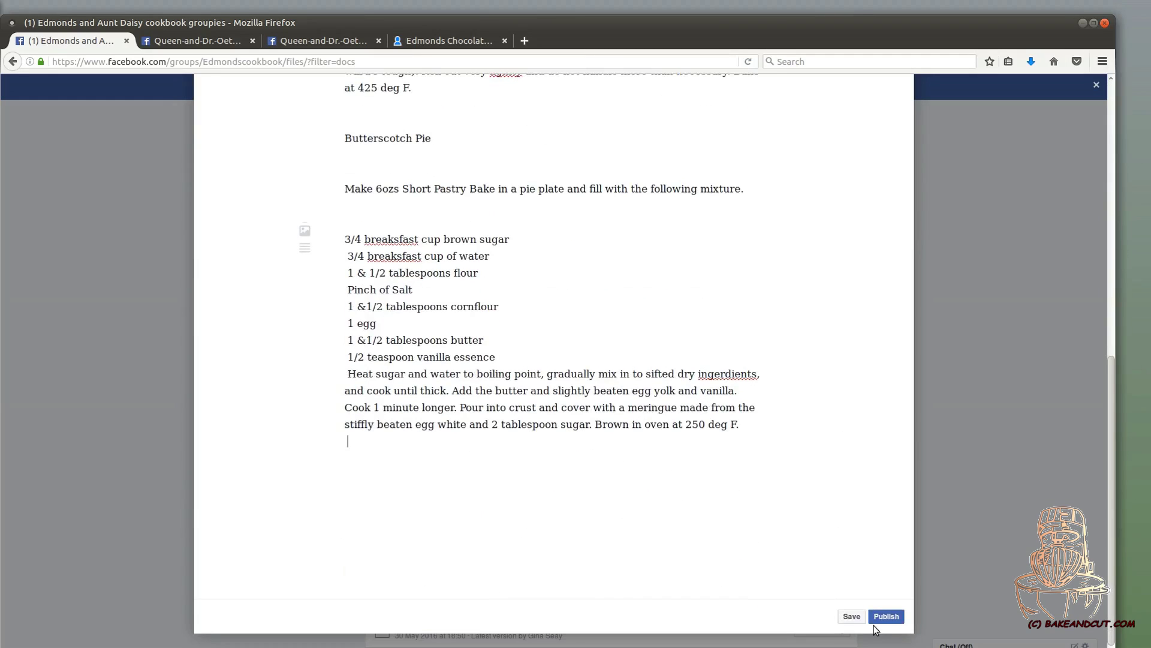
{"action": "scroll", "coordinate": [755, 432], "scroll_direction": "up", "scroll_amount": 10}
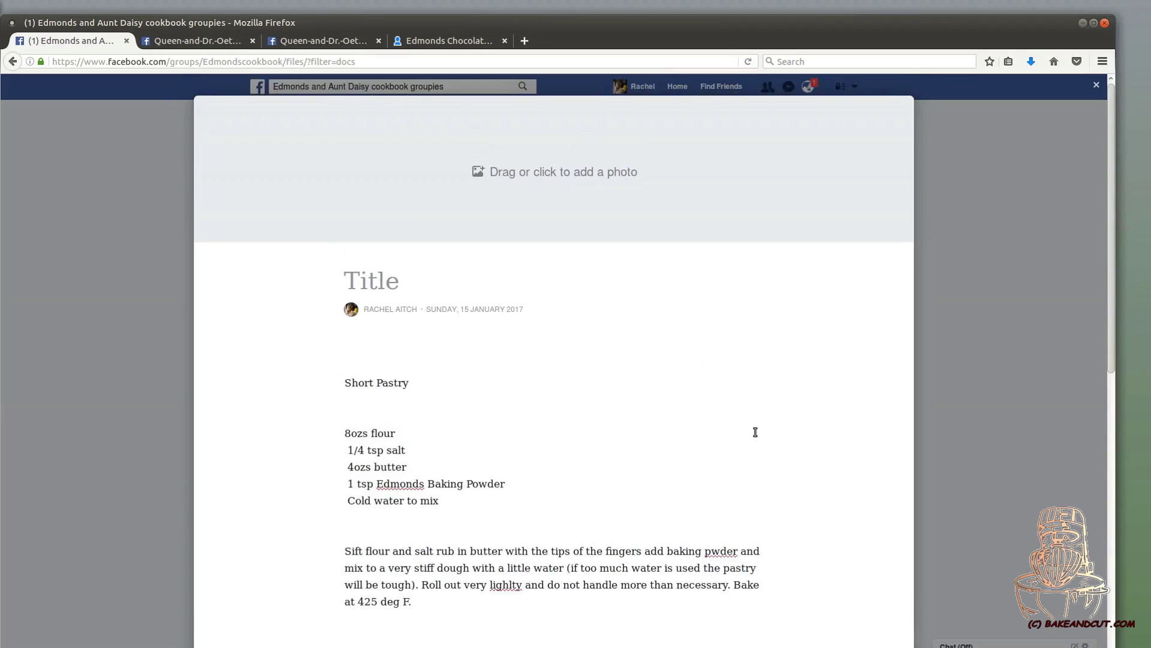
{"action": "scroll", "coordinate": [759, 426], "scroll_direction": "down", "scroll_amount": 10}
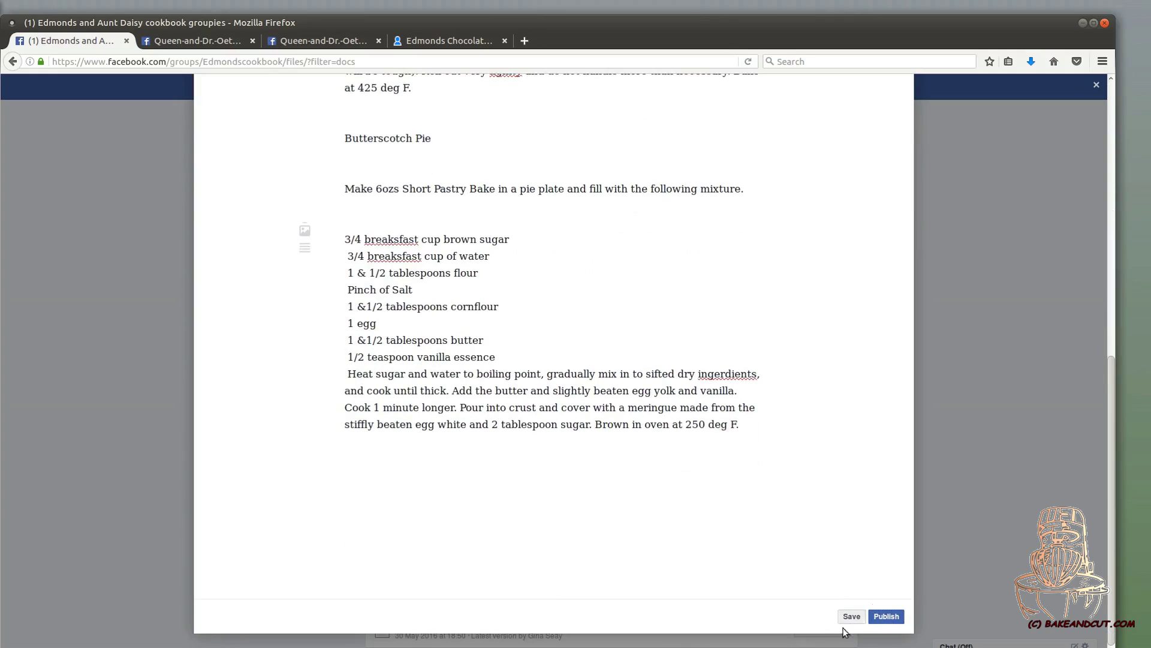
{"action": "left_click", "coordinate": [853, 616]}
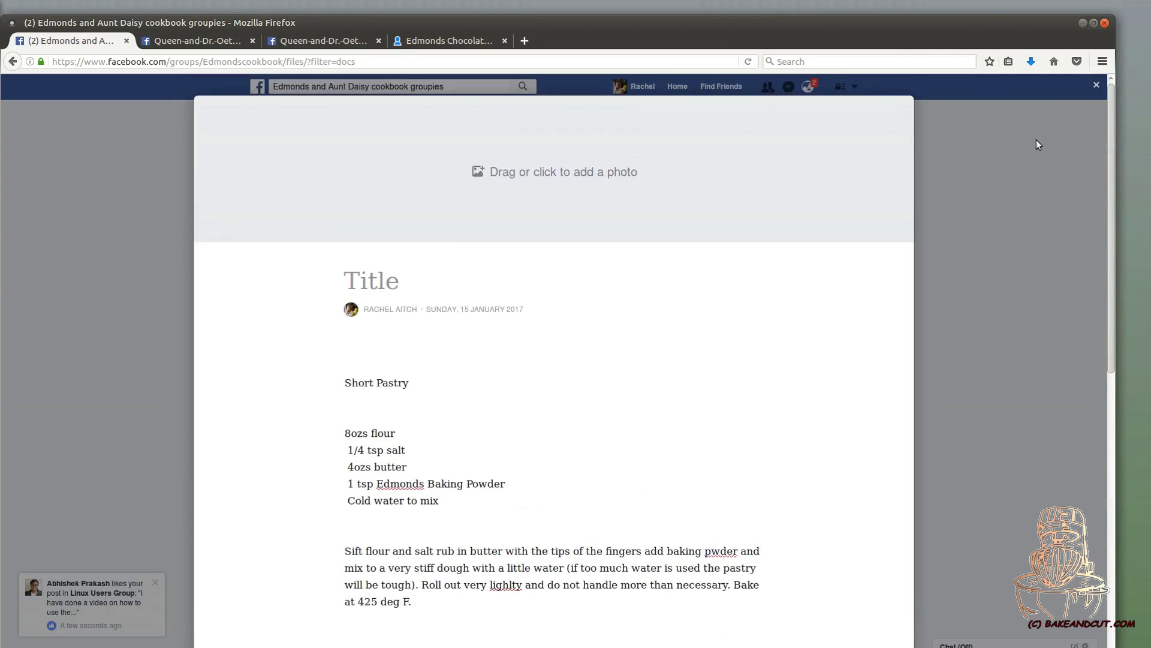
Leave the doc editor, mark all notifications as read, and reload the group's Shared docs page.
{"action": "left_click", "coordinate": [1095, 87]}
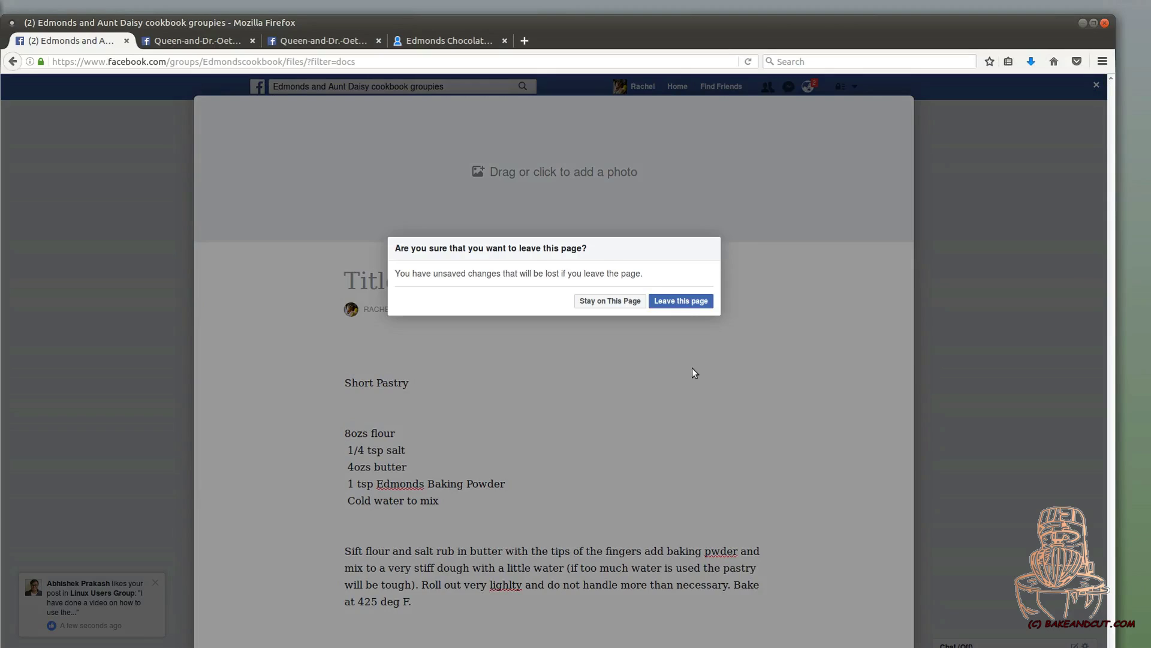
{"action": "left_click", "coordinate": [672, 301]}
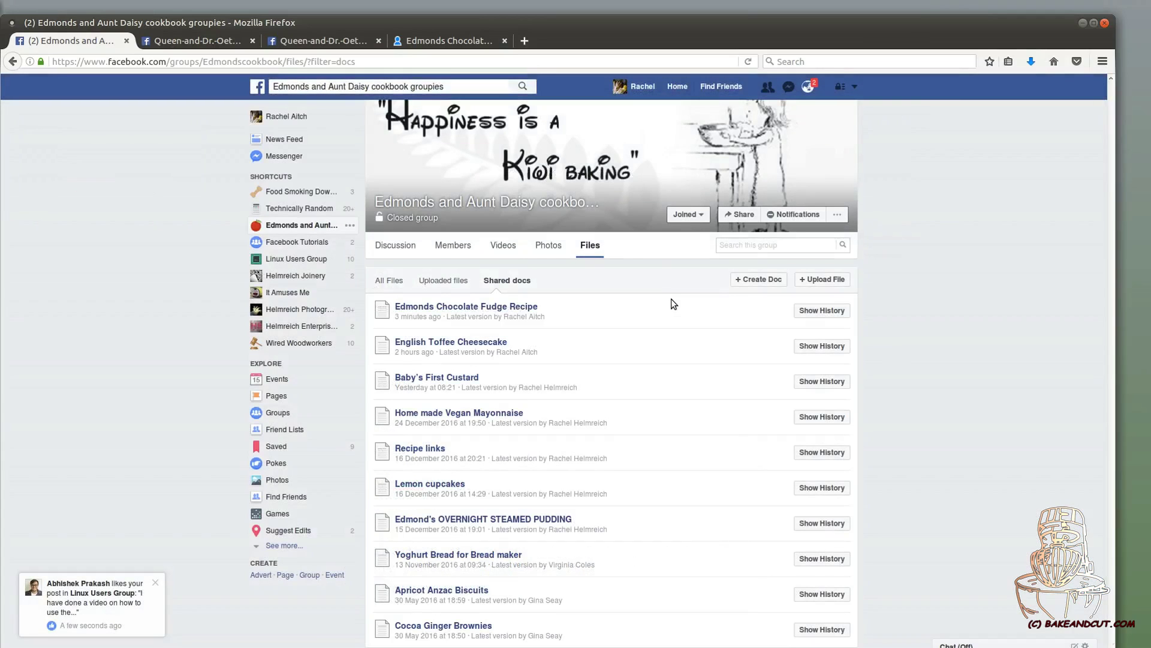
{"action": "left_click", "coordinate": [807, 87]}
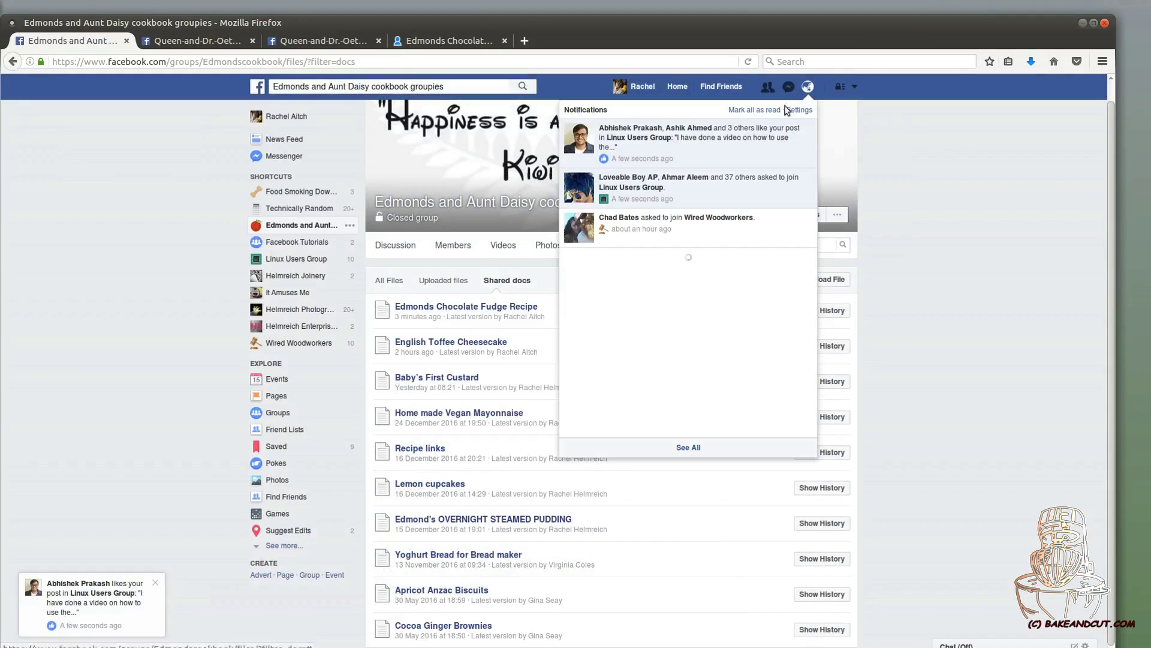
{"action": "left_click", "coordinate": [777, 109]}
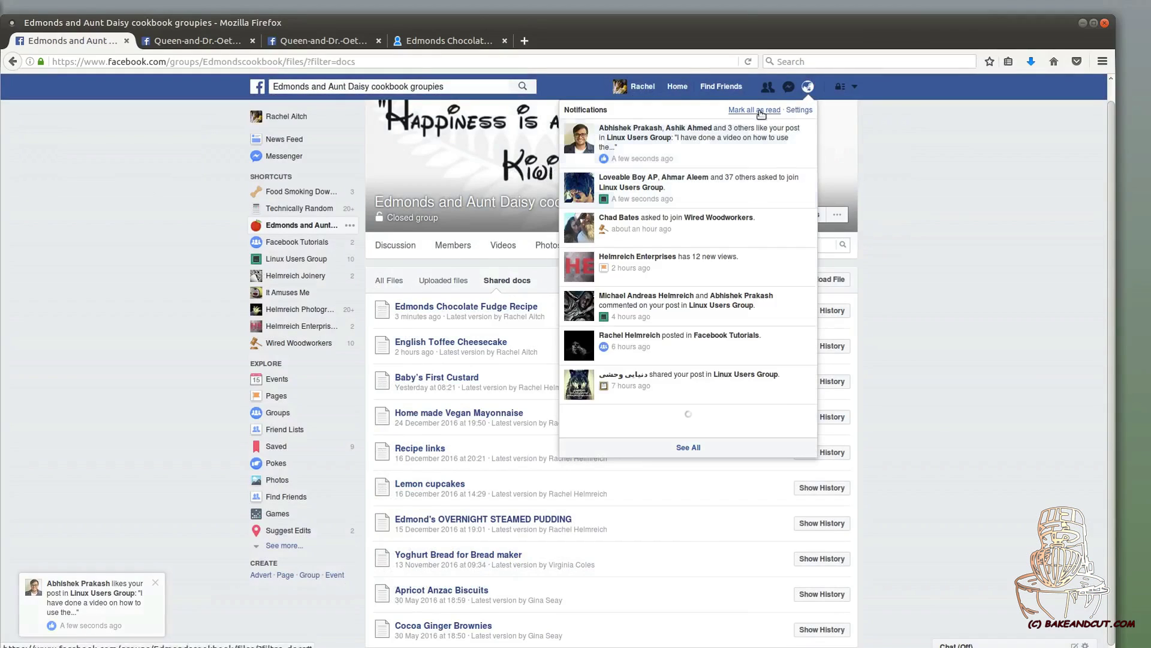
{"action": "left_click", "coordinate": [973, 197]}
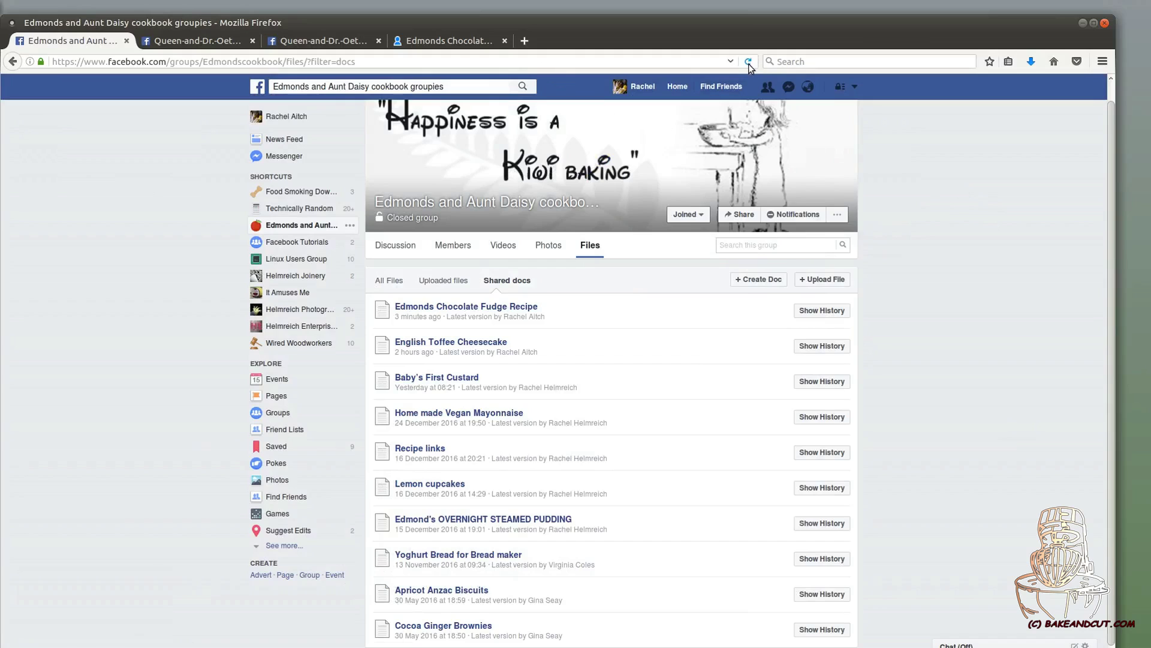
{"action": "left_click", "coordinate": [540, 520]}
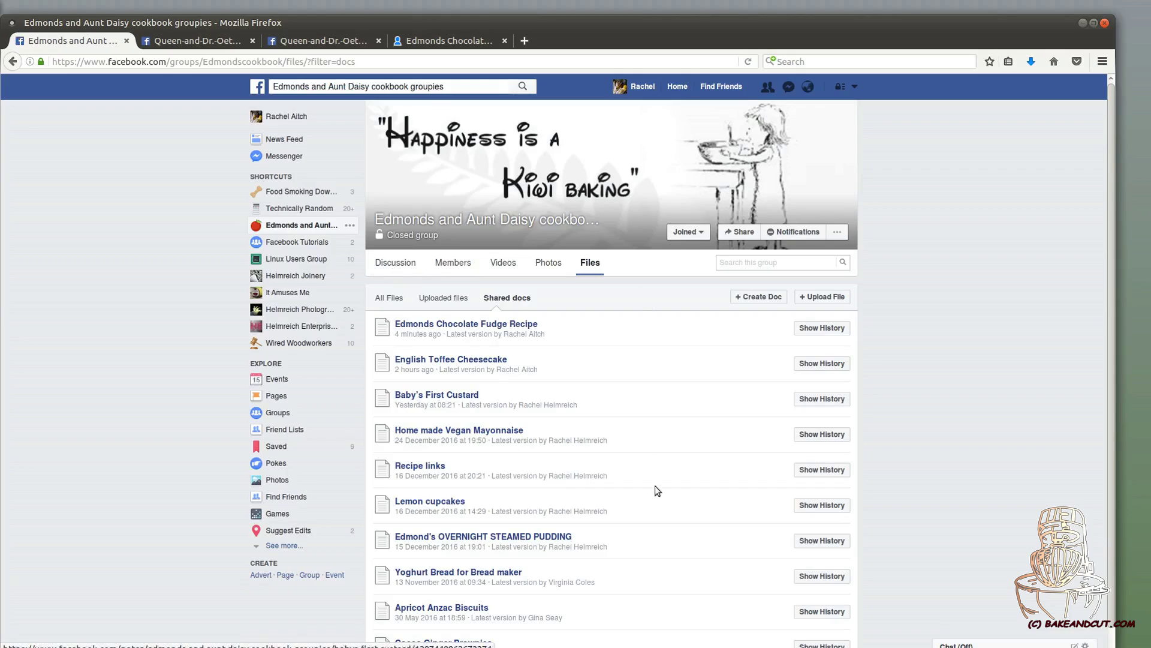
{"action": "scroll", "coordinate": [644, 501], "scroll_direction": "down", "scroll_amount": 1}
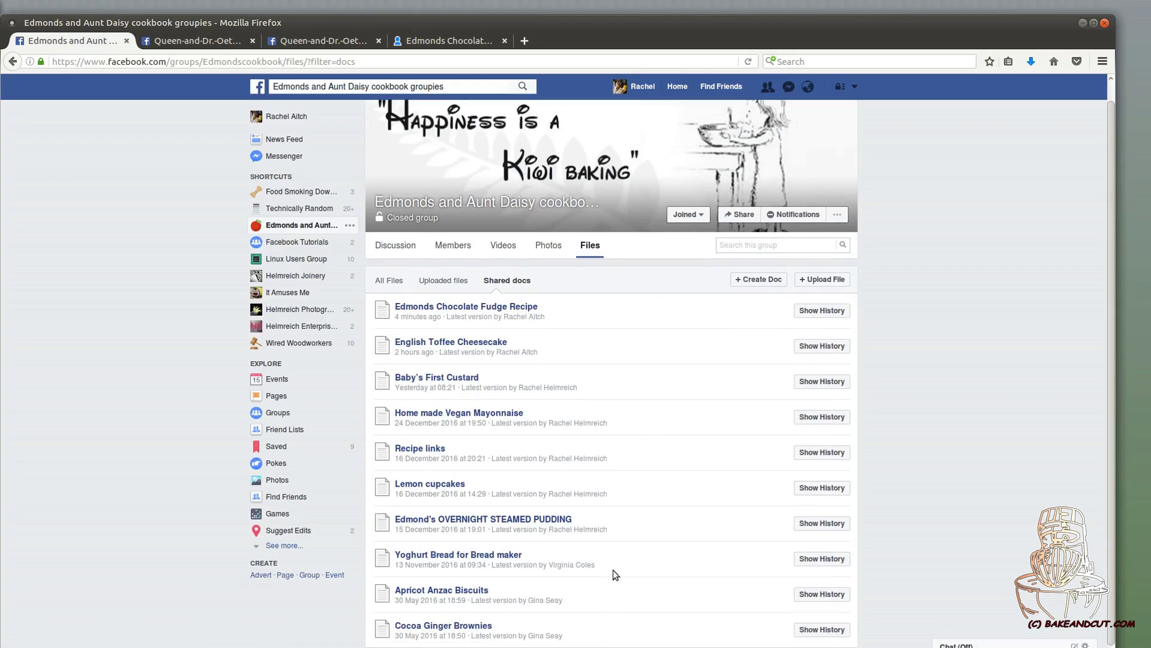
{"action": "scroll", "coordinate": [450, 280], "scroll_direction": "up", "scroll_amount": 1}
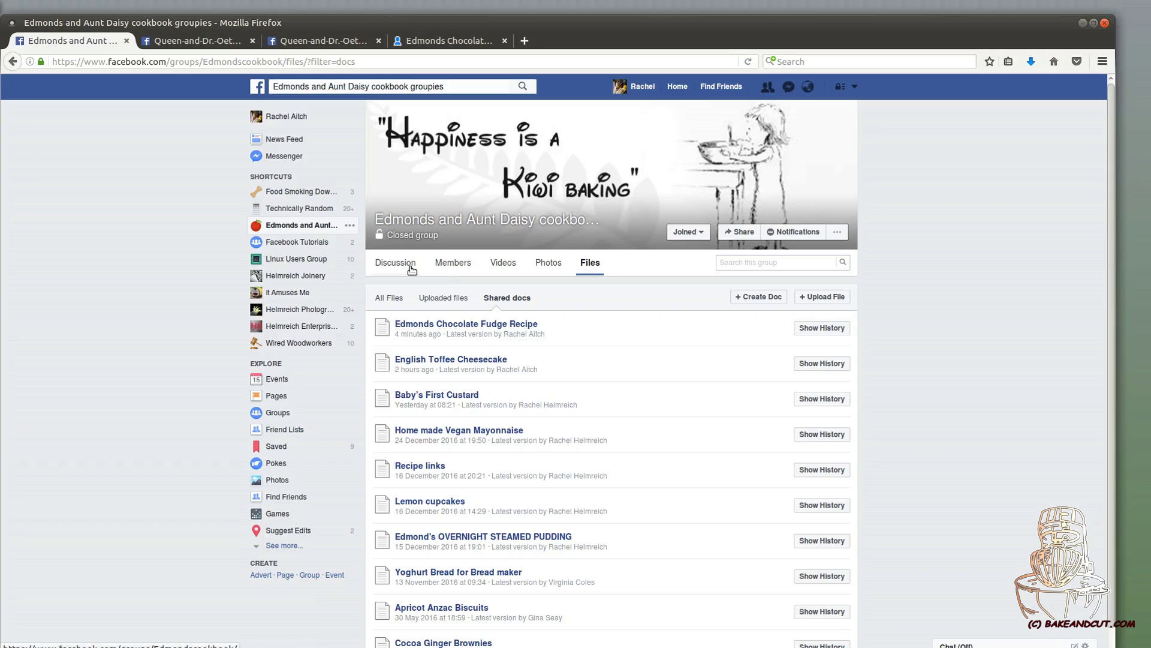
{"action": "left_click", "coordinate": [412, 267]}
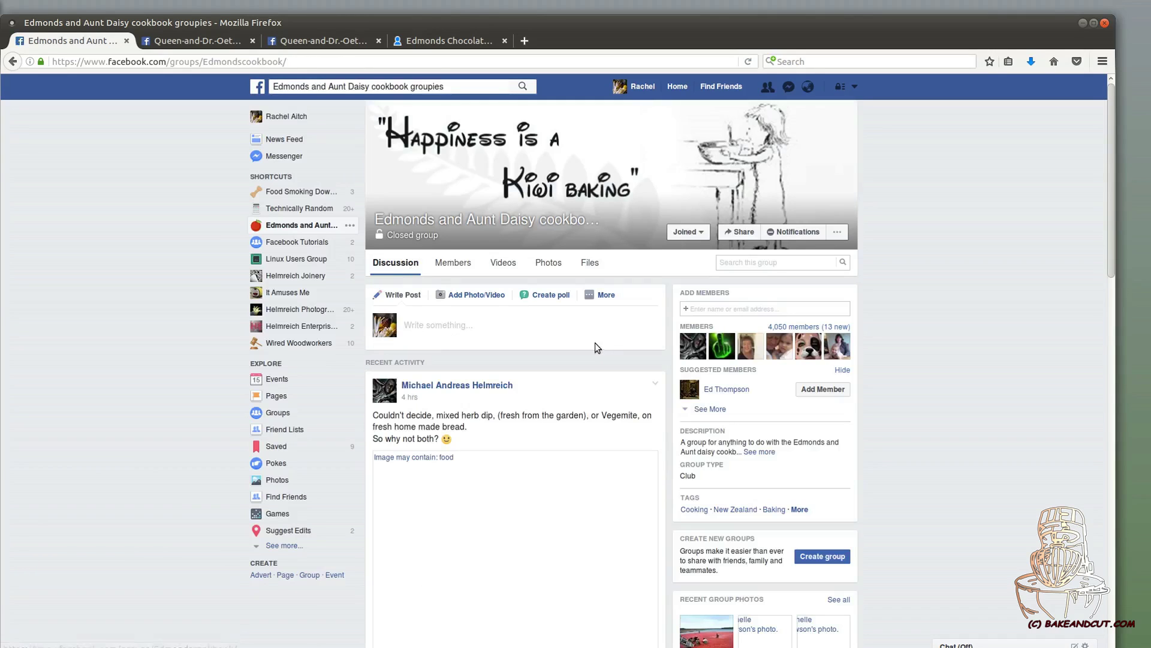
{"action": "scroll", "coordinate": [516, 481], "scroll_direction": "down", "scroll_amount": 15}
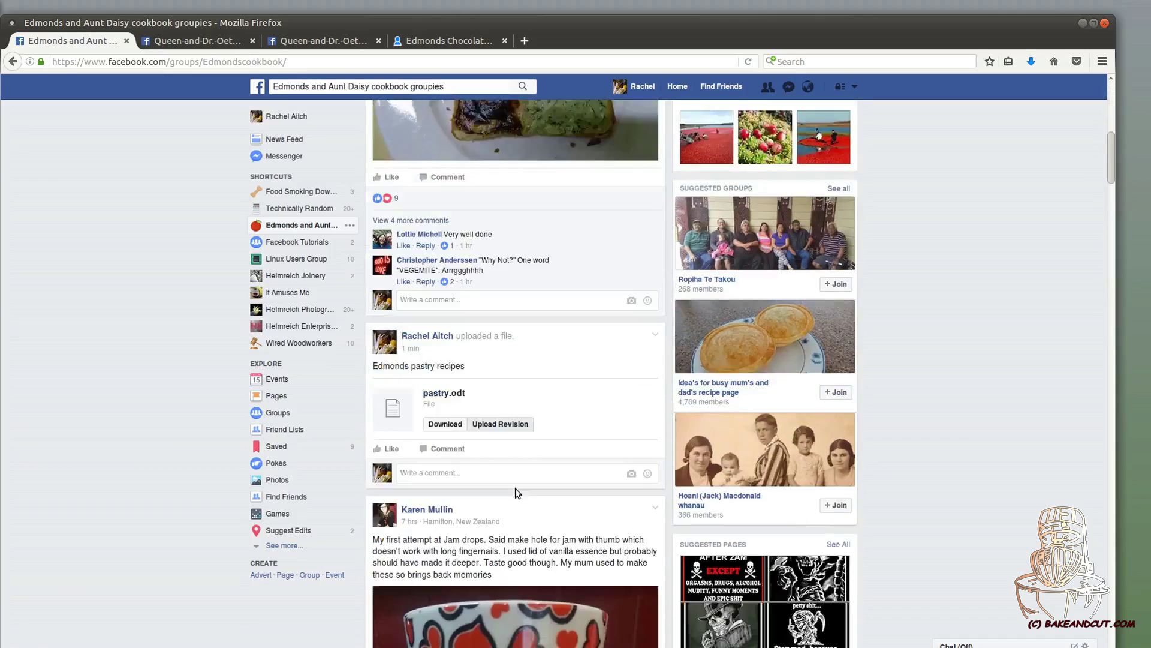
{"action": "scroll", "coordinate": [517, 494], "scroll_direction": "up", "scroll_amount": 4}
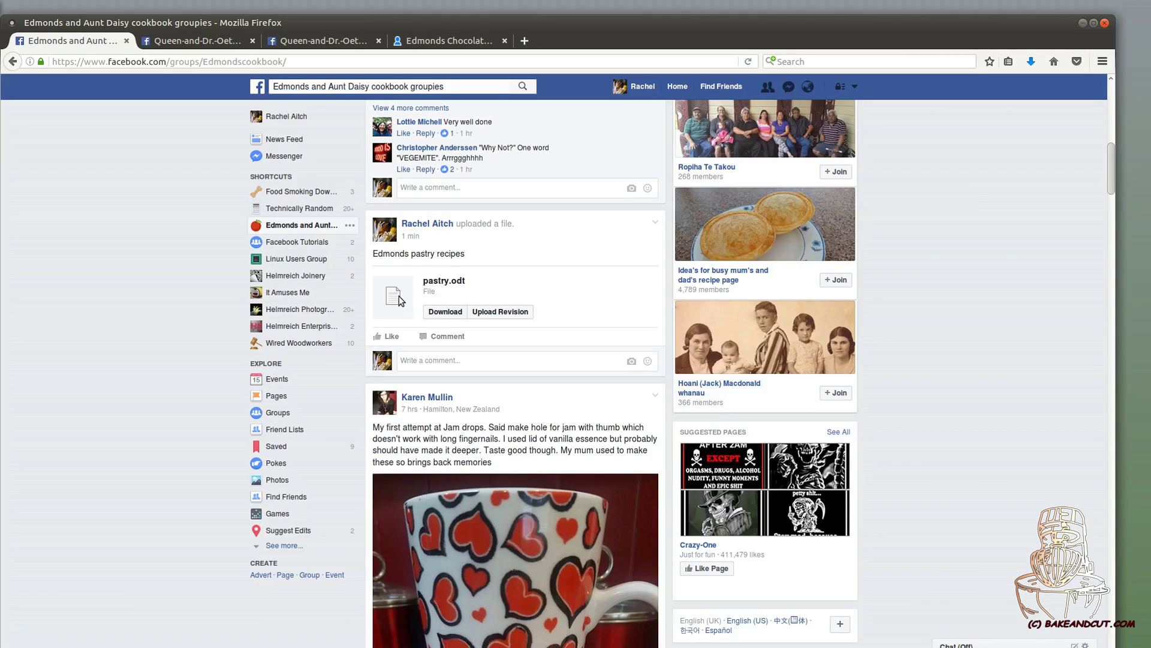
{"action": "scroll", "coordinate": [528, 539], "scroll_direction": "down", "scroll_amount": 6}
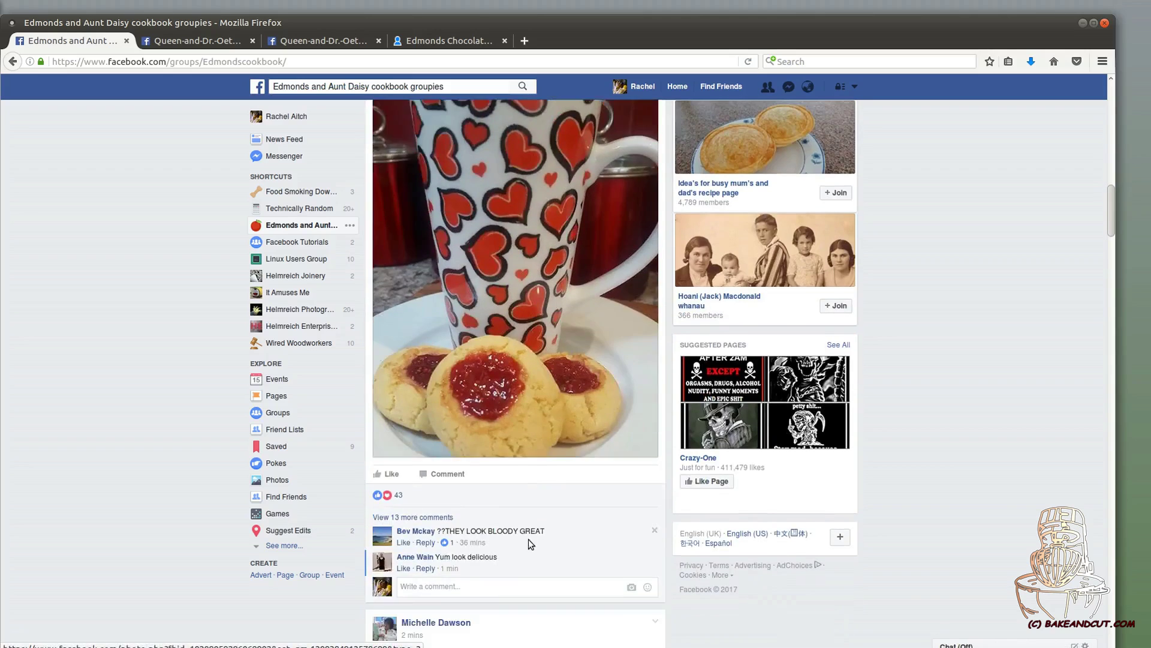
{"action": "scroll", "coordinate": [528, 539], "scroll_direction": "down", "scroll_amount": 4}
{"action": "scroll", "coordinate": [533, 534], "scroll_direction": "down", "scroll_amount": 7}
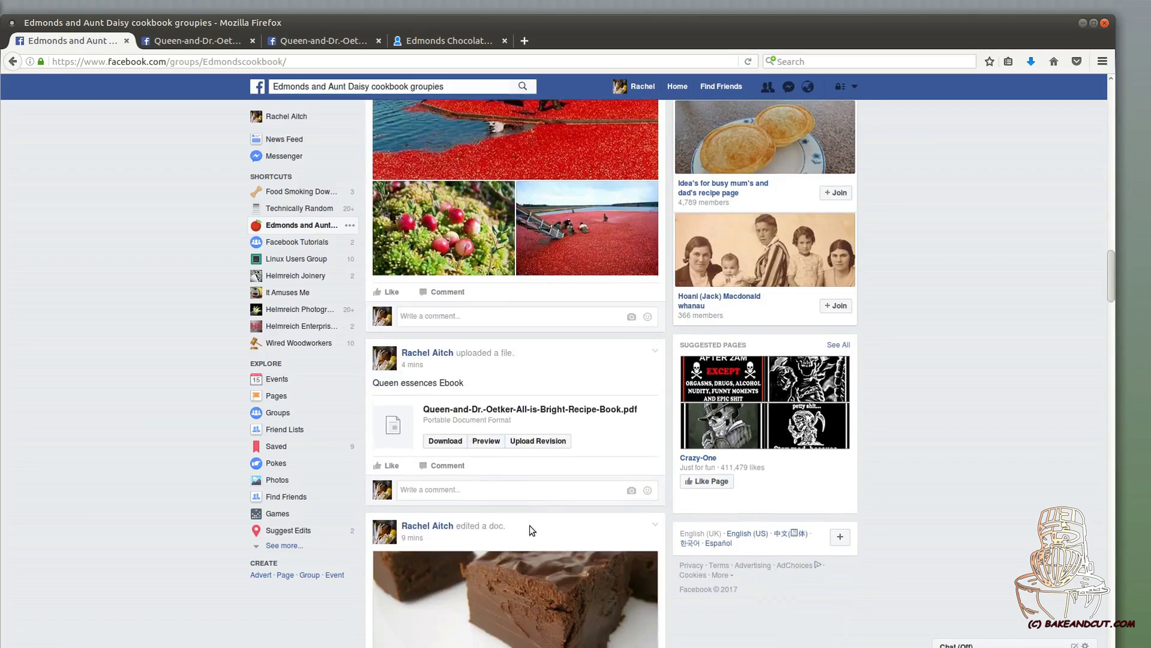
{"action": "scroll", "coordinate": [530, 525], "scroll_direction": "down", "scroll_amount": 2}
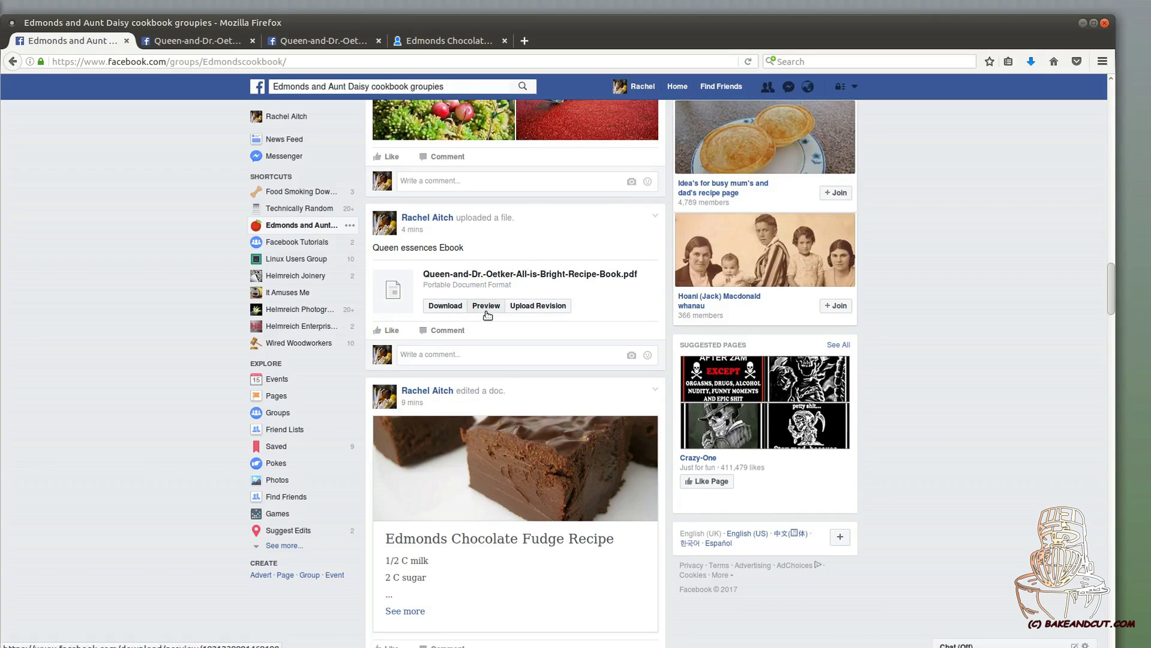
{"action": "left_click", "coordinate": [551, 310]}
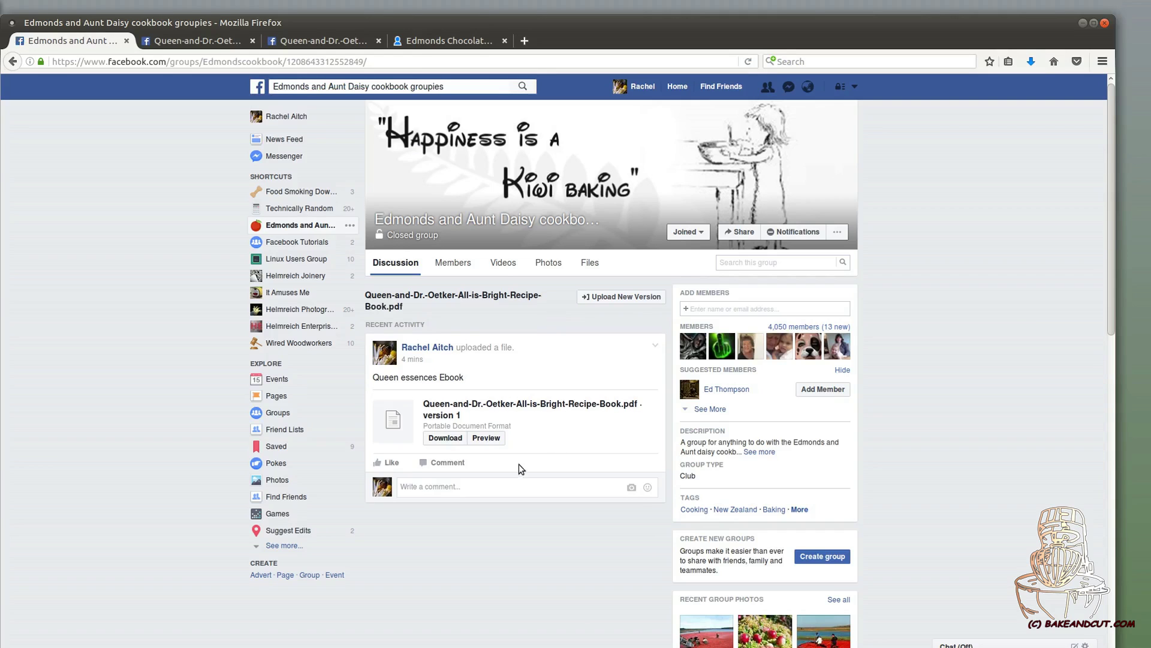
{"action": "left_click", "coordinate": [654, 346]}
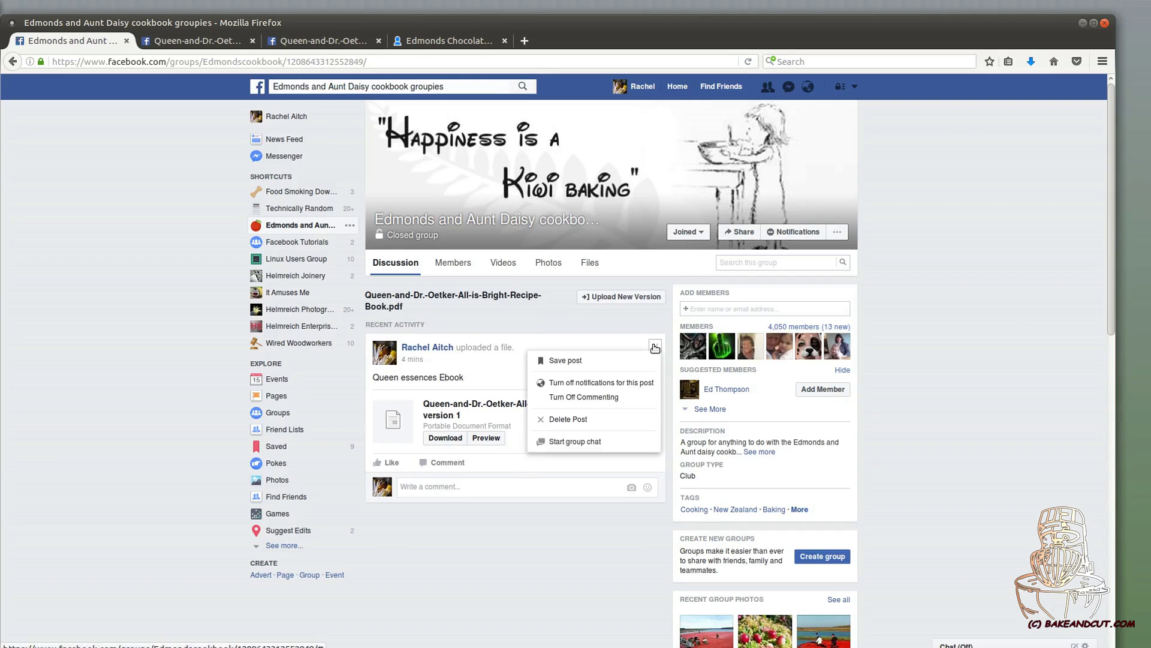
{"action": "left_click", "coordinate": [626, 318]}
{"action": "left_click", "coordinate": [617, 298]}
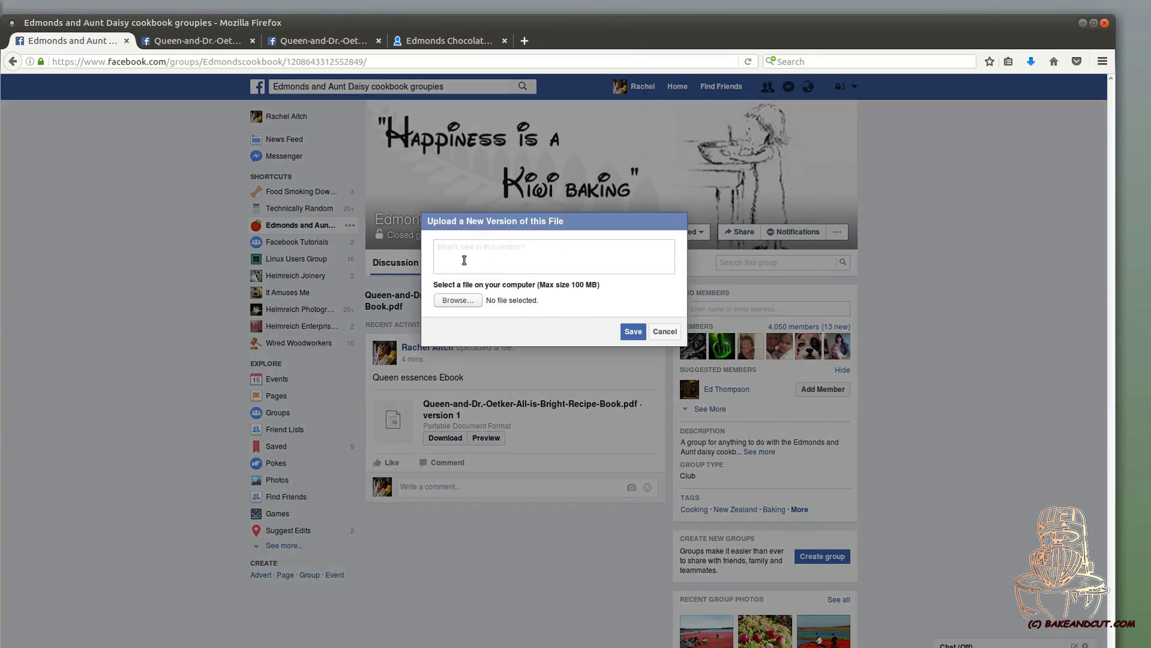
{"action": "left_click", "coordinate": [664, 331]}
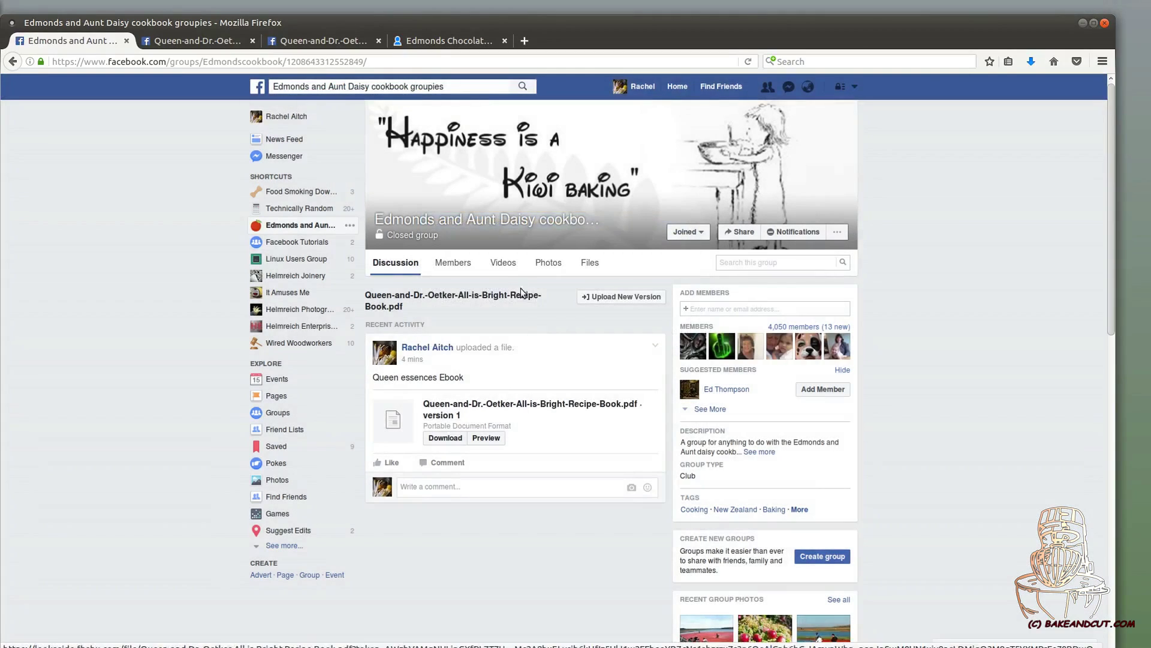
{"action": "left_click", "coordinate": [402, 267]}
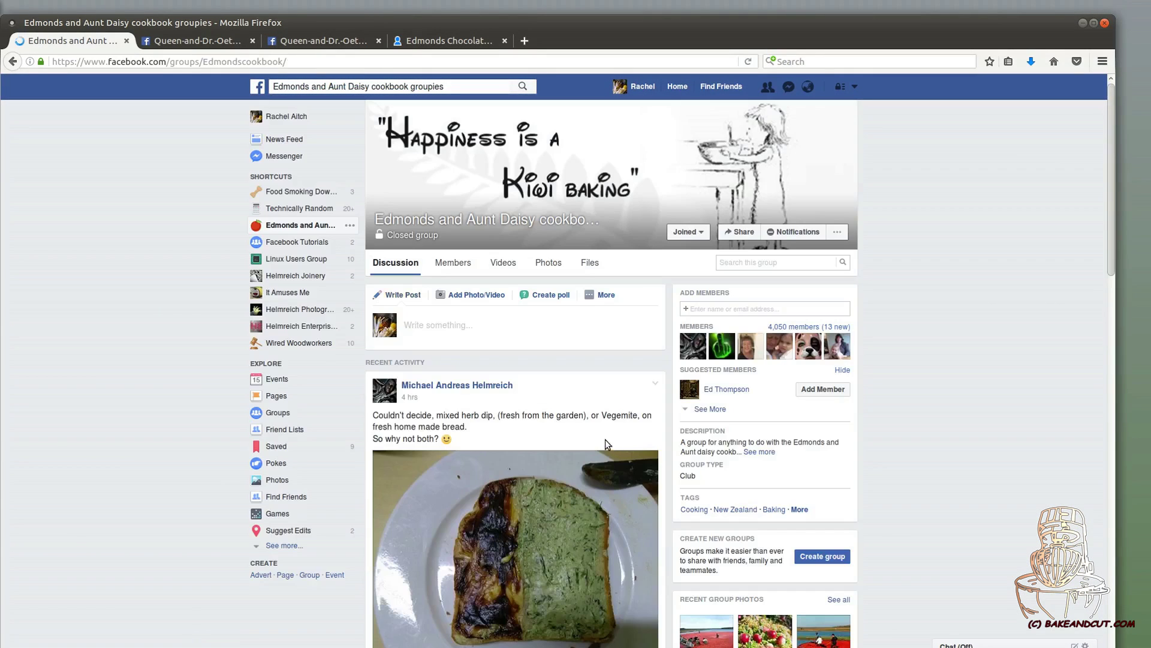
{"action": "scroll", "coordinate": [592, 435], "scroll_direction": "down", "scroll_amount": 10}
{"action": "scroll", "coordinate": [496, 473], "scroll_direction": "down", "scroll_amount": 15}
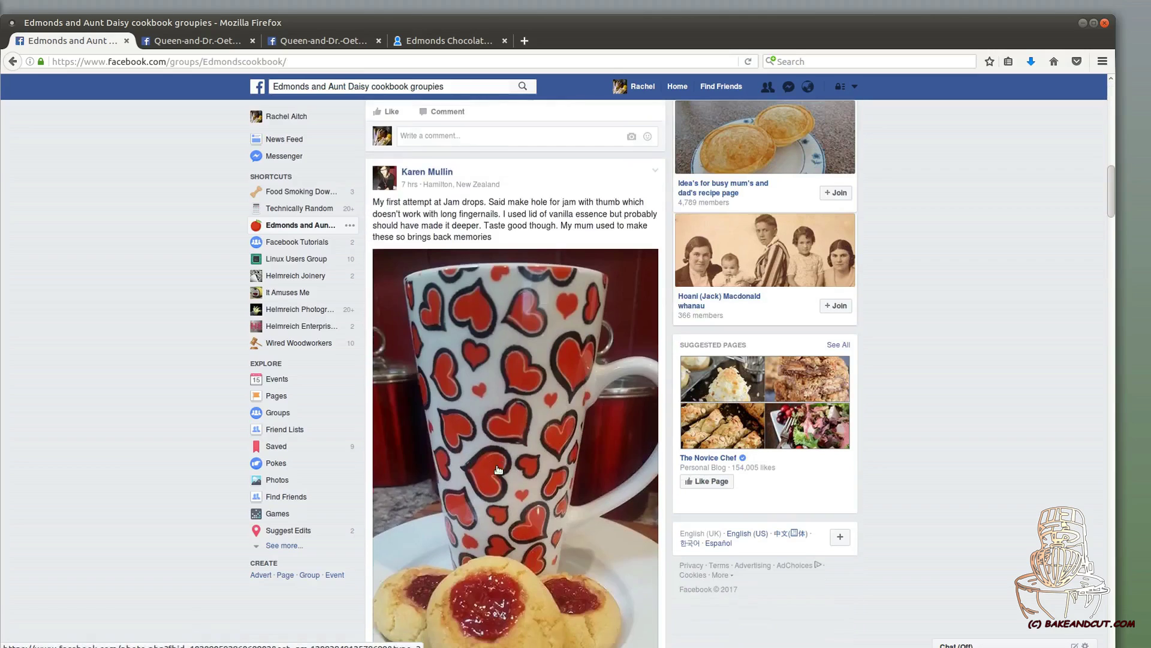
{"action": "scroll", "coordinate": [504, 467], "scroll_direction": "down", "scroll_amount": 8}
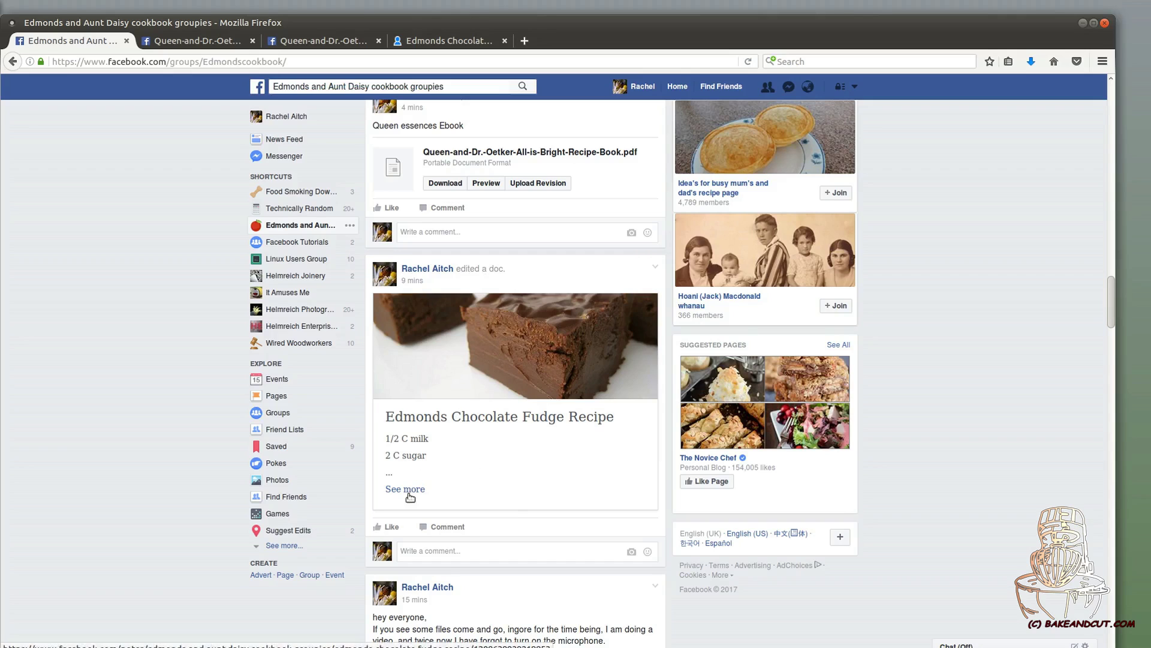
{"action": "left_click", "coordinate": [546, 475]}
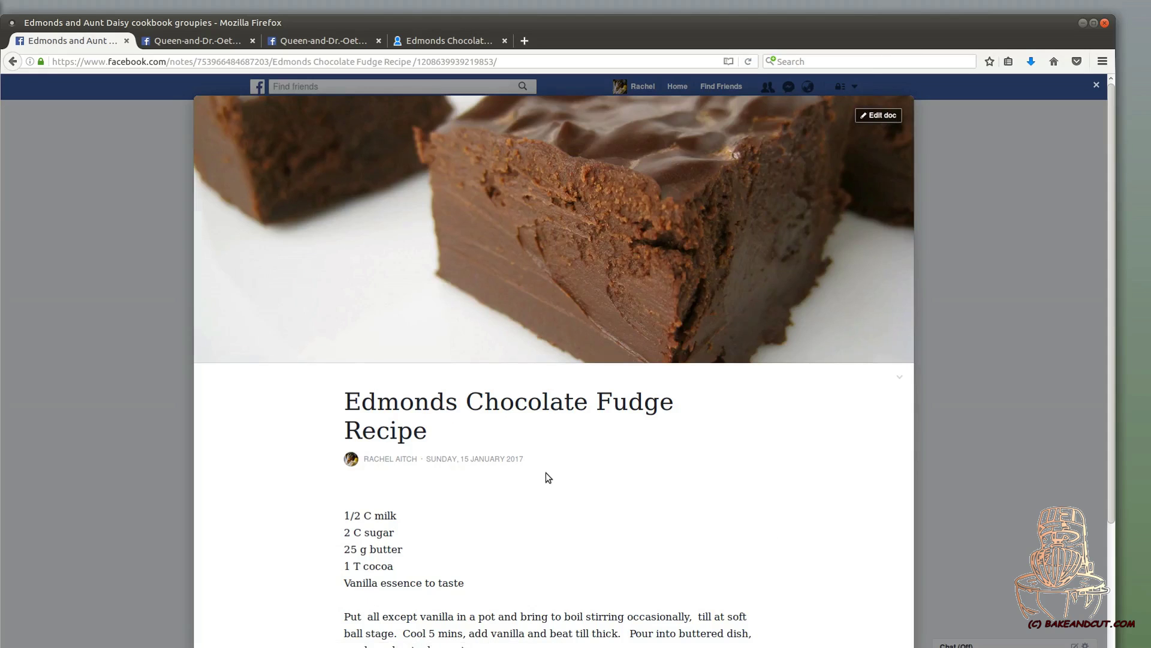
{"action": "scroll", "coordinate": [803, 386], "scroll_direction": "down", "scroll_amount": 3}
{"action": "scroll", "coordinate": [803, 392], "scroll_direction": "up", "scroll_amount": 3}
{"action": "left_click", "coordinate": [1096, 85]}
{"action": "scroll", "coordinate": [515, 299], "scroll_direction": "up", "scroll_amount": 10}
{"action": "scroll", "coordinate": [511, 302], "scroll_direction": "up", "scroll_amount": 10}
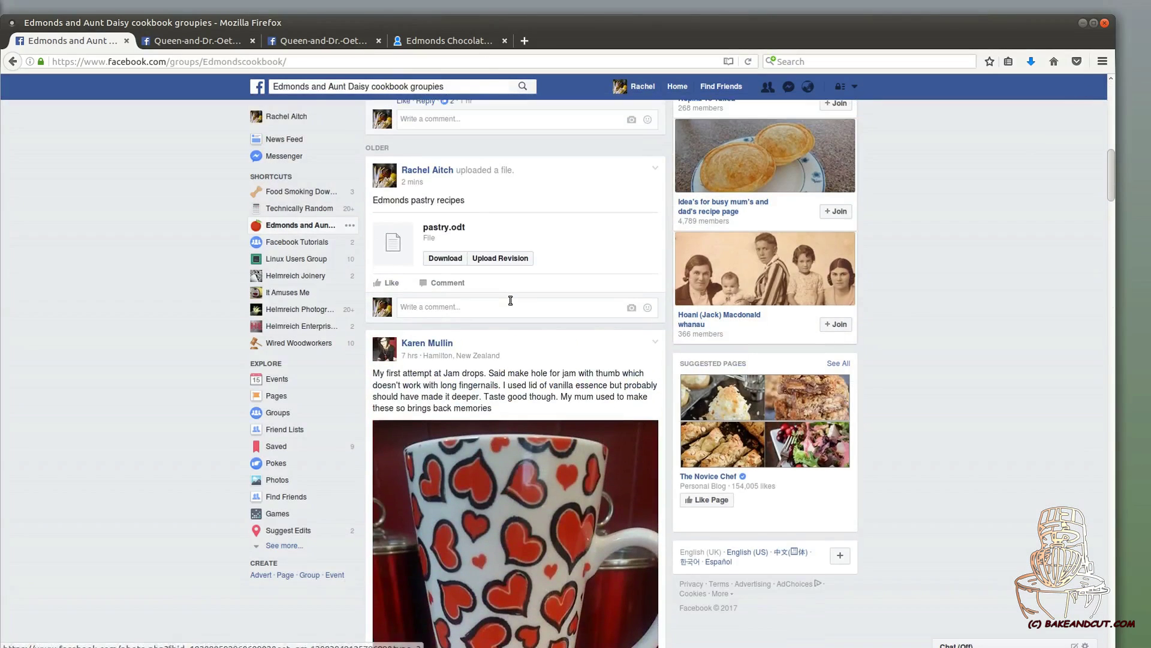
{"action": "scroll", "coordinate": [511, 300], "scroll_direction": "up", "scroll_amount": 3}
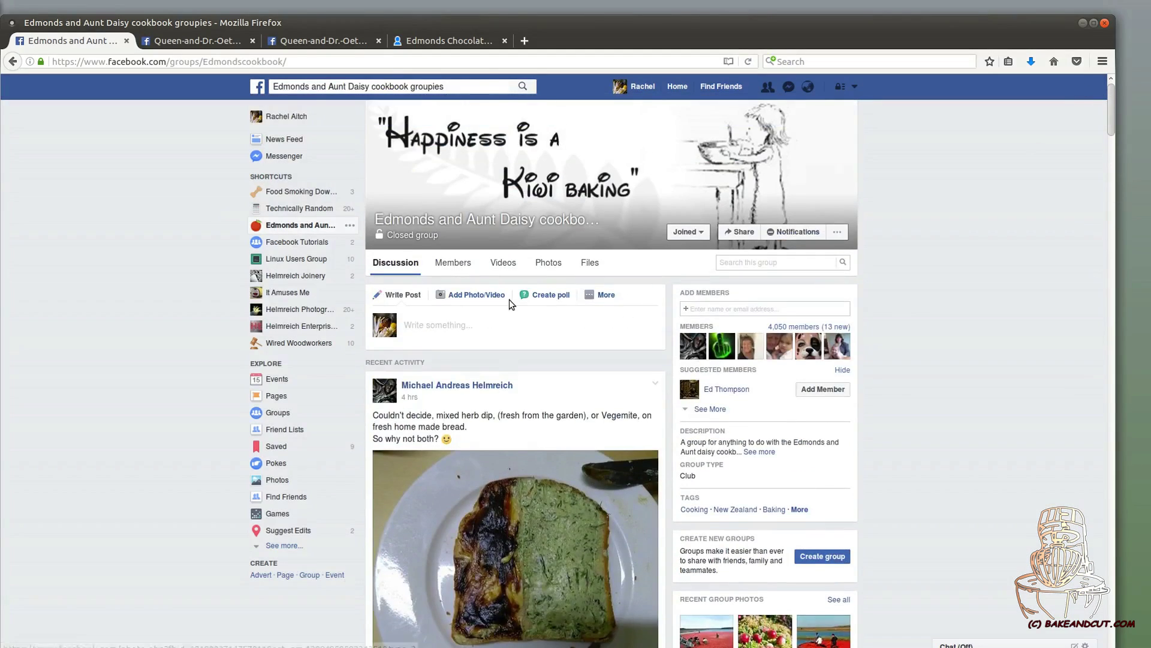
Post peanut cake.abw to the group with the caption 'Edmonds peanut cake'.
{"action": "left_click", "coordinate": [605, 297]}
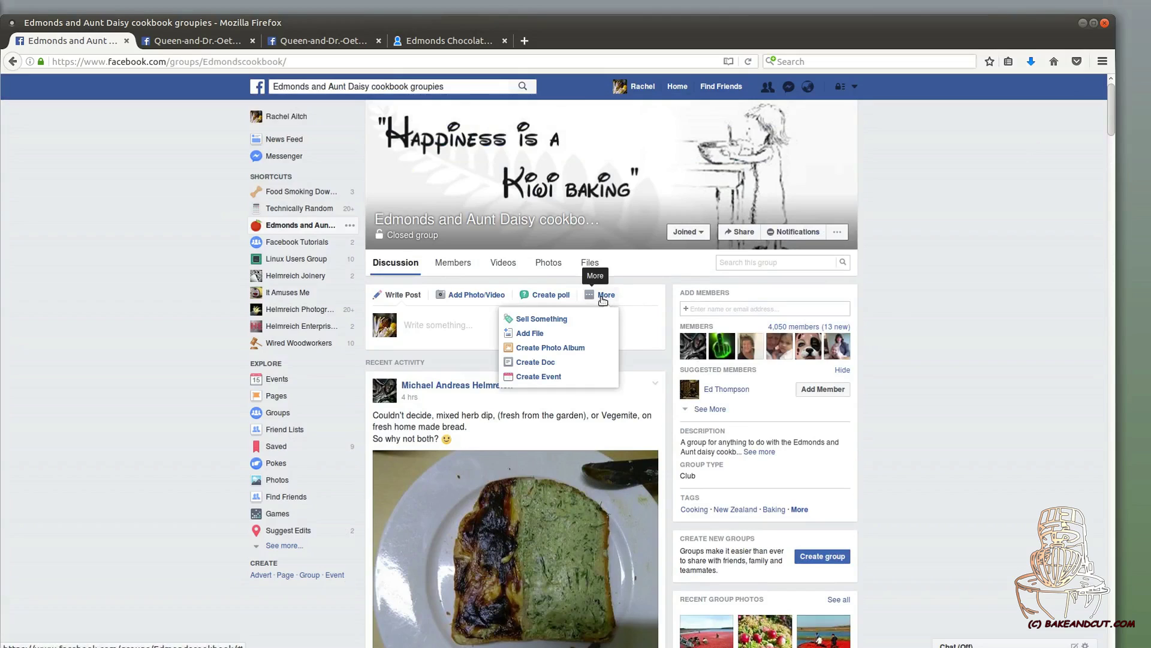
{"action": "left_click", "coordinate": [535, 335]}
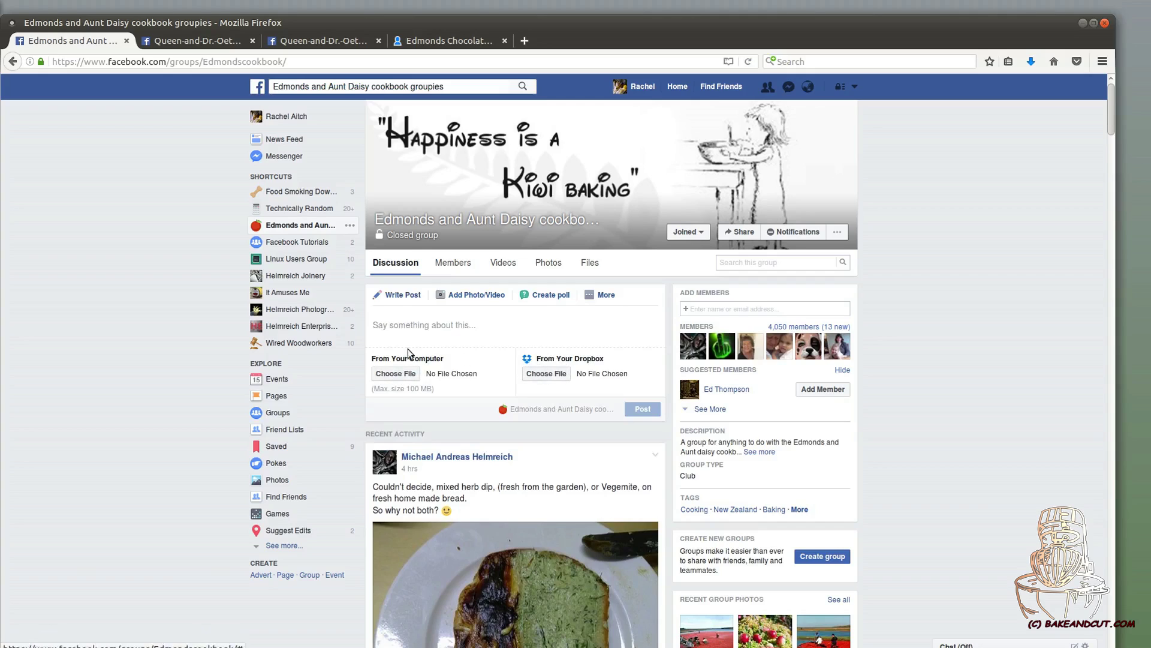
{"action": "left_click", "coordinate": [393, 373]}
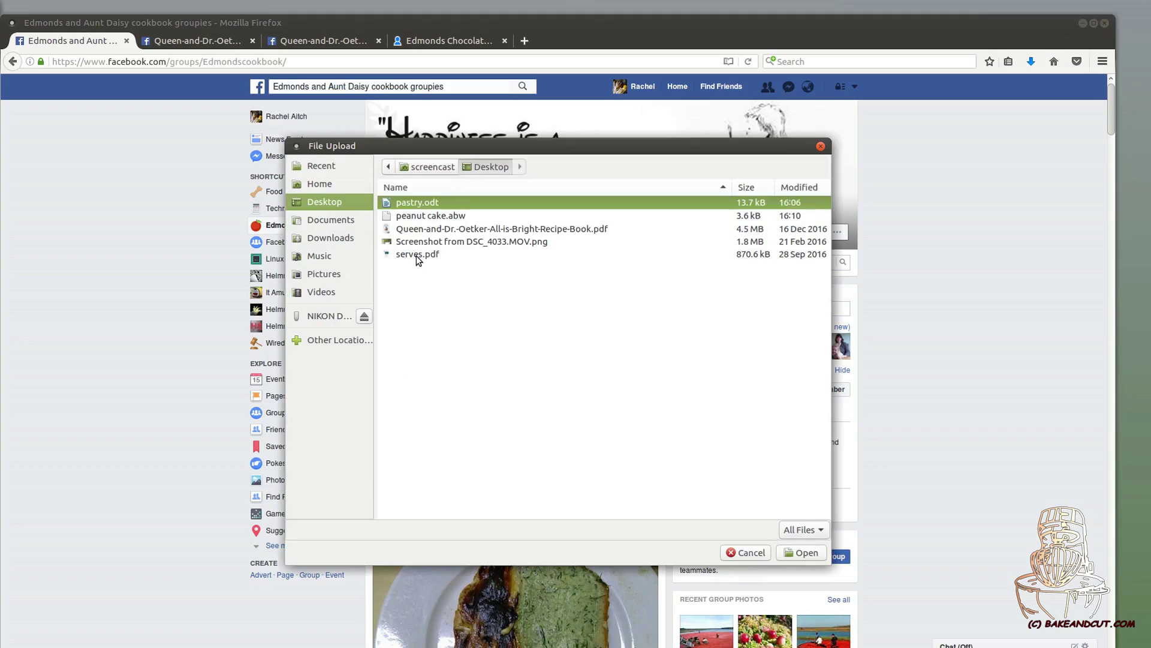
{"action": "left_click", "coordinate": [406, 217]}
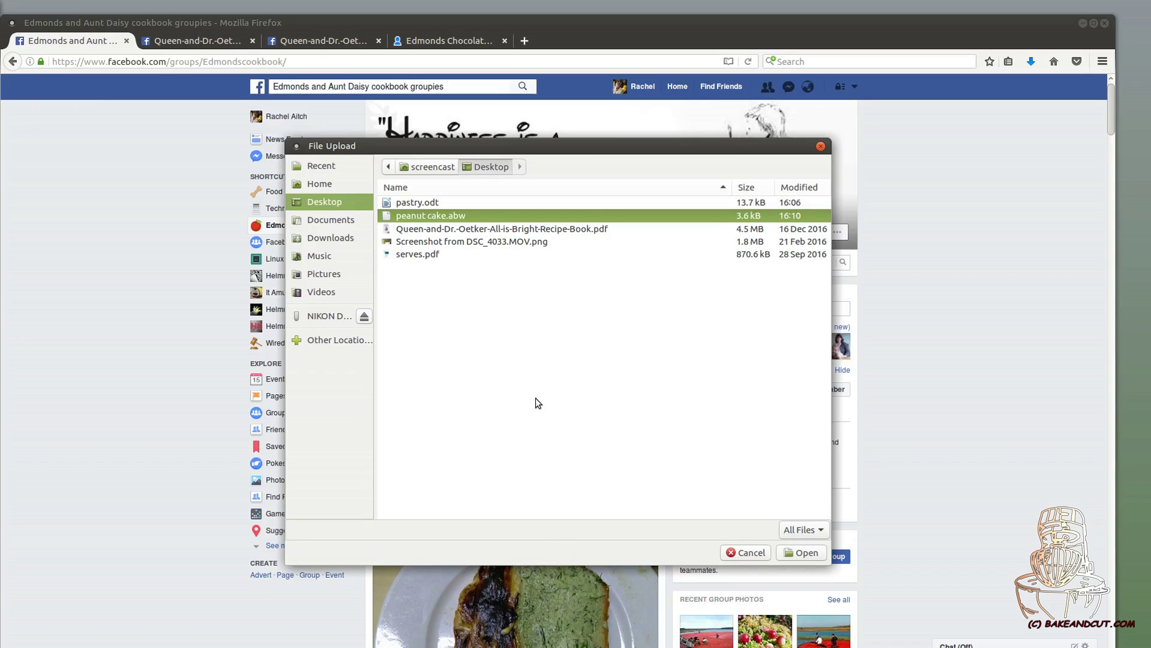
{"action": "left_click", "coordinate": [800, 553]}
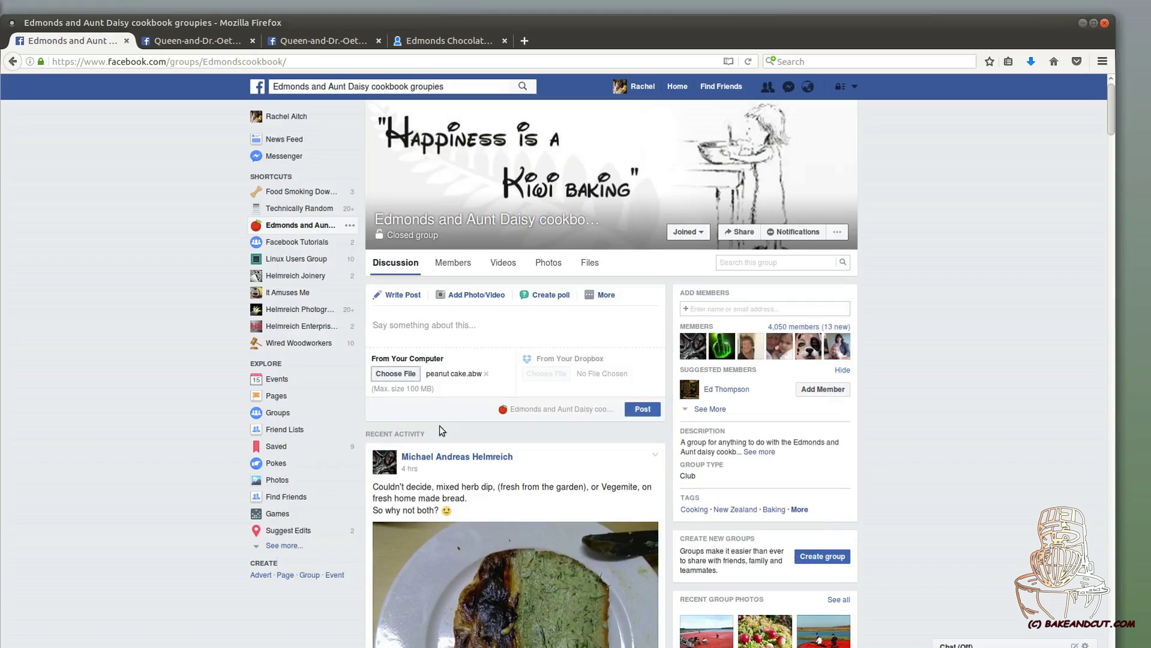
{"action": "left_click", "coordinate": [404, 325]}
{"action": "type", "text": "Edmonds p"}
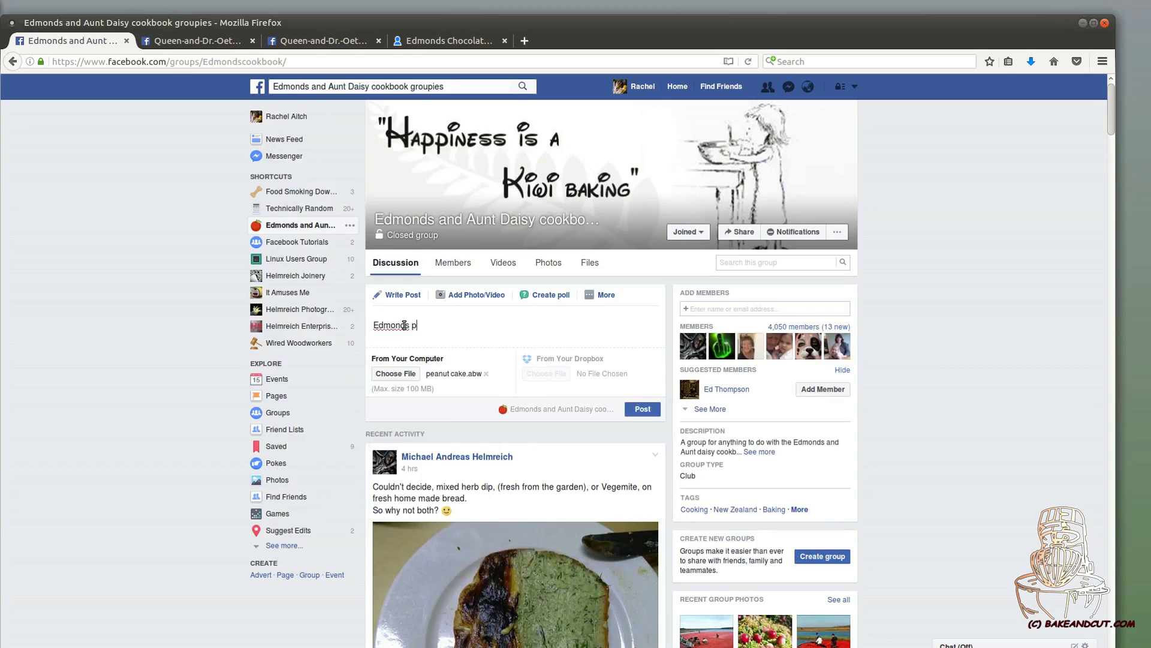
{"action": "type", "text": "eanut cake"}
{"action": "left_click", "coordinate": [640, 412]}
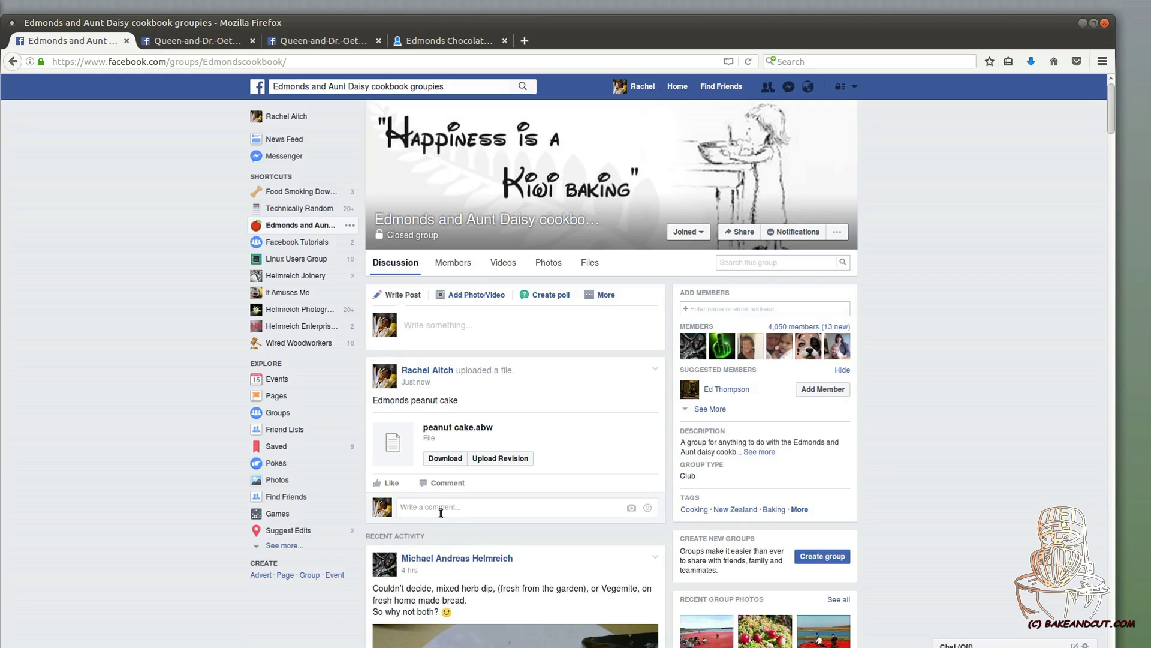
{"action": "left_click", "coordinate": [603, 294]}
Start a new group doc and paste the Coconut Dream recipe into its body.
{"action": "left_click", "coordinate": [604, 296]}
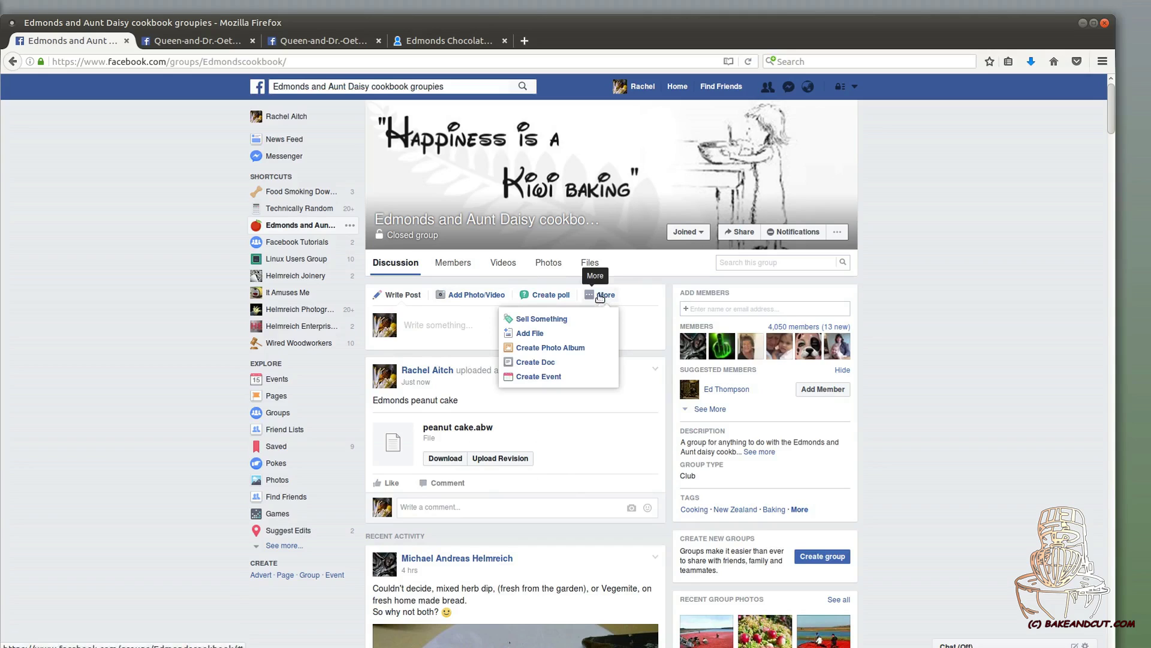
{"action": "left_click", "coordinate": [528, 363]}
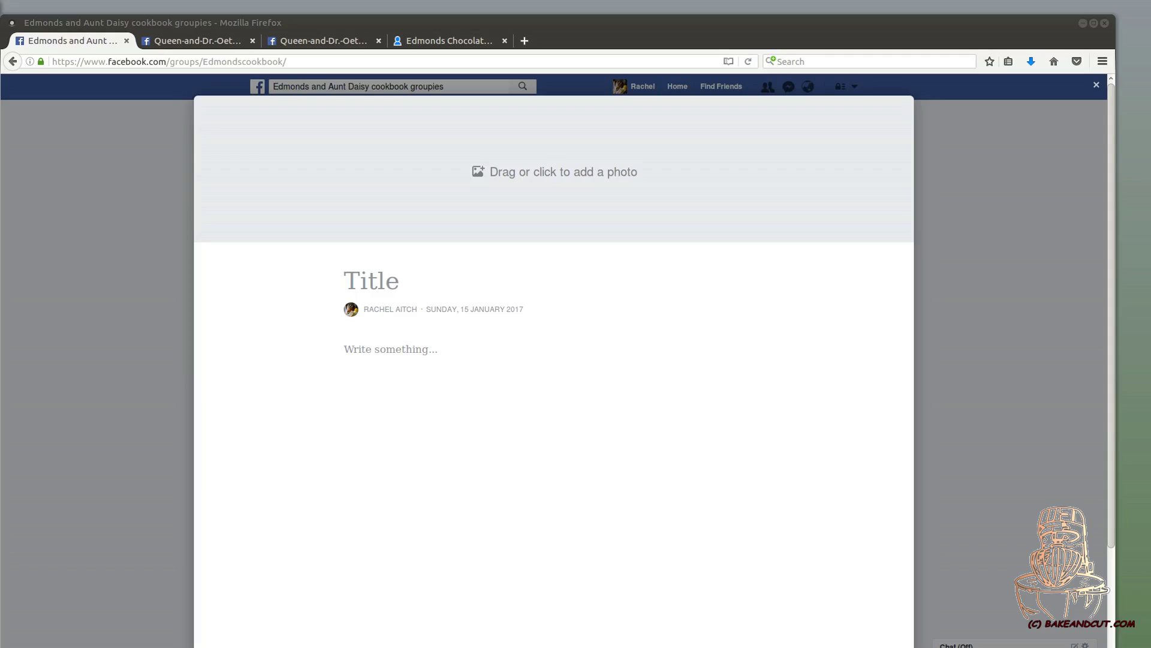
{"action": "left_click", "coordinate": [382, 349]}
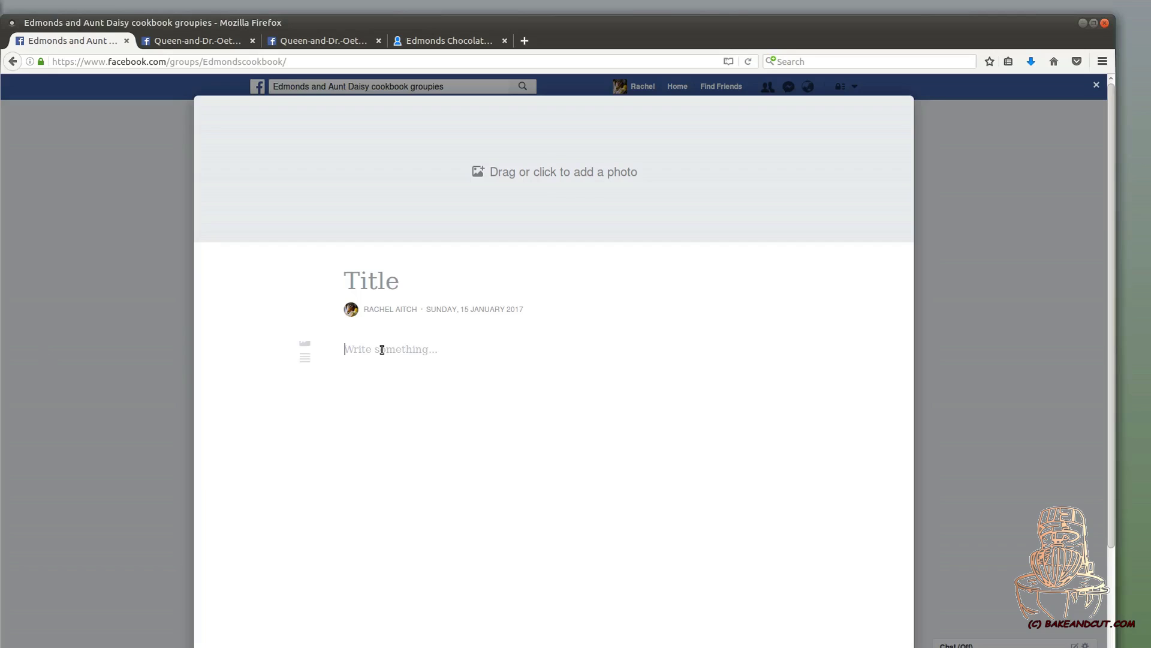
{"action": "type", "text": "Coconut Dream (no filling) Sounds yummy 125gr butter 125gr br sugar 1&1/2c flour 1tsp b/powder Cream butter & sugar, add siftedflour & b/powder. Press into a flat tin & bake 8mins @ 200 Topping: 2 eggs 1c br sugar 1tsp vanilla essence 1&1/2TBSP flour 1&1/2c coconut 1c chopped nuts 1/2tsp b/powder Beat eggs, add sugar& rest of ingredients. Pour over mixture & bake slowly until brown 40 -45 mins @ 160"}
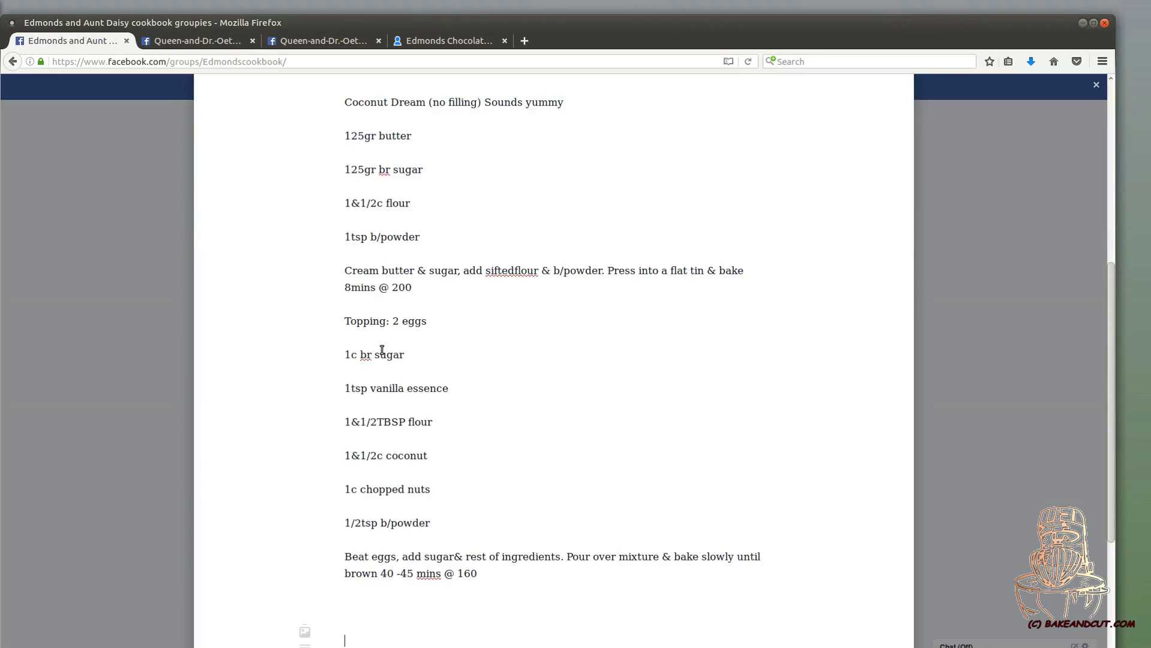
Fix the spacing after sugar and split 'Pour over mixture' and 'Press into a flat tin' into separate paragraphs.
{"action": "left_click", "coordinate": [455, 557]}
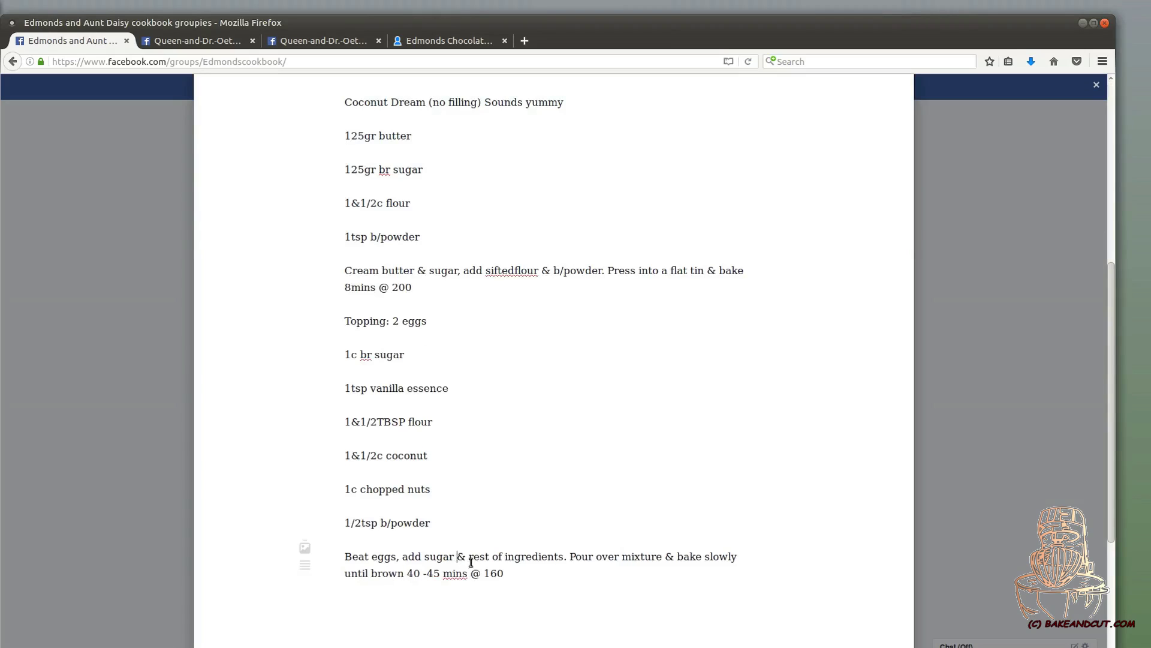
{"action": "left_click", "coordinate": [570, 557]}
{"action": "key", "text": "Return"}
{"action": "scroll", "coordinate": [558, 540], "scroll_direction": "up", "scroll_amount": 4}
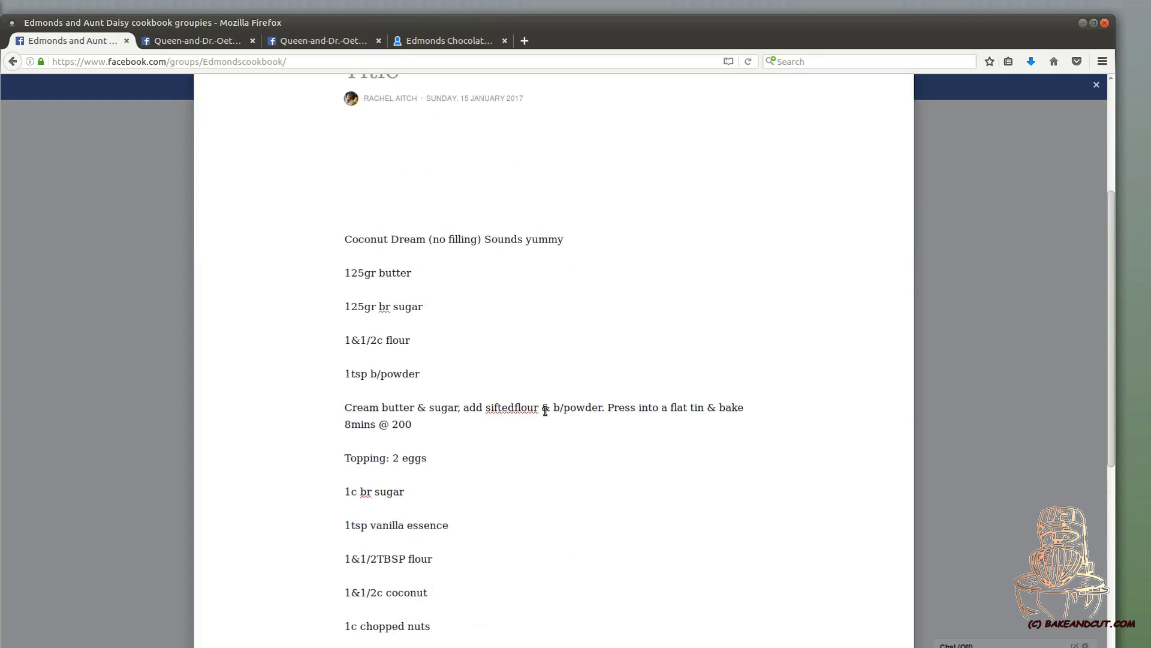
{"action": "left_click", "coordinate": [608, 409]}
{"action": "key", "text": "Return"}
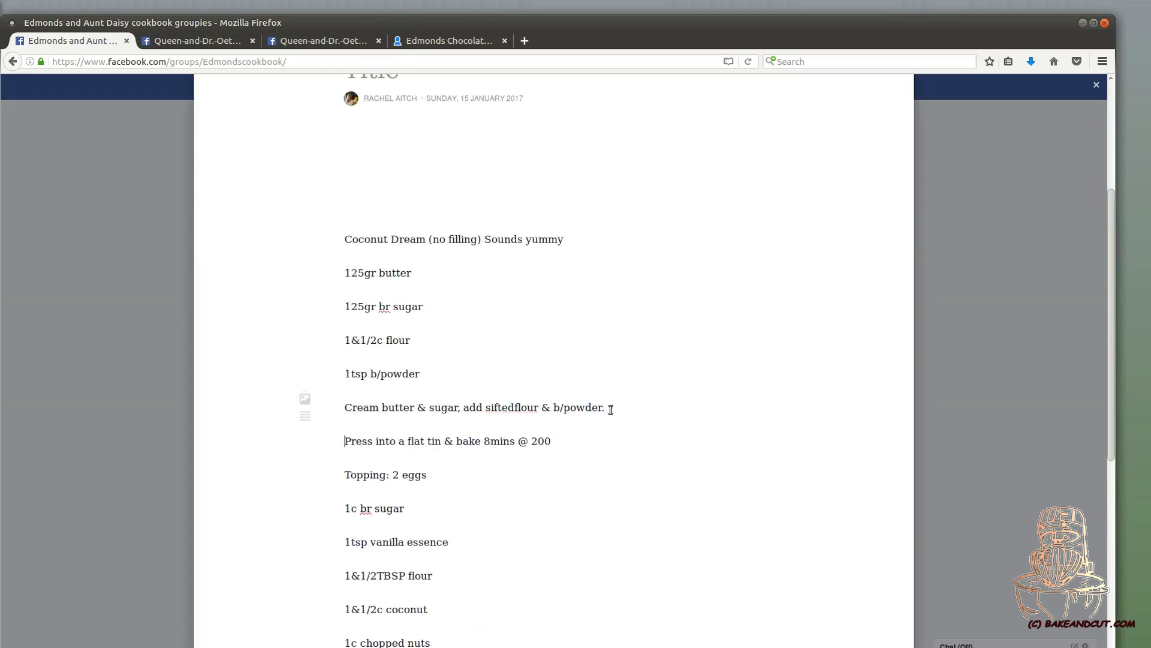
{"action": "scroll", "coordinate": [512, 440], "scroll_direction": "up", "scroll_amount": 4}
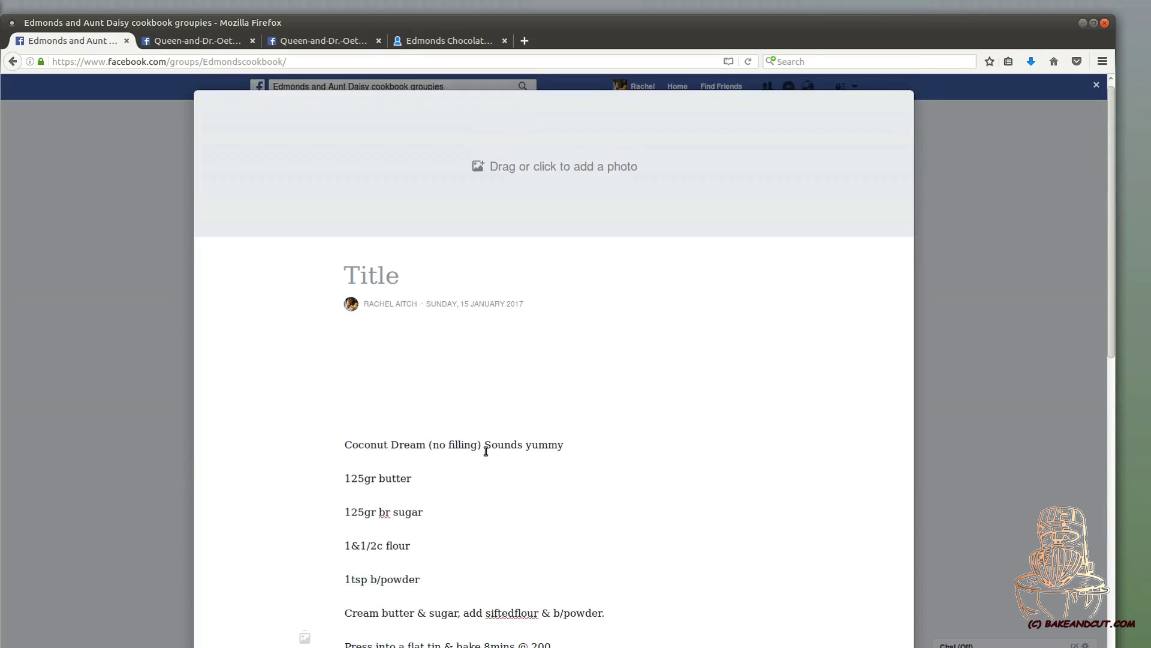
Delete 'Sounds yummy' from the first line and select 'Coconut Dream ('.
{"action": "left_click_drag", "start_coordinate": [483, 448], "coordinate": [598, 459]}
{"action": "key", "text": "BackSpace"}
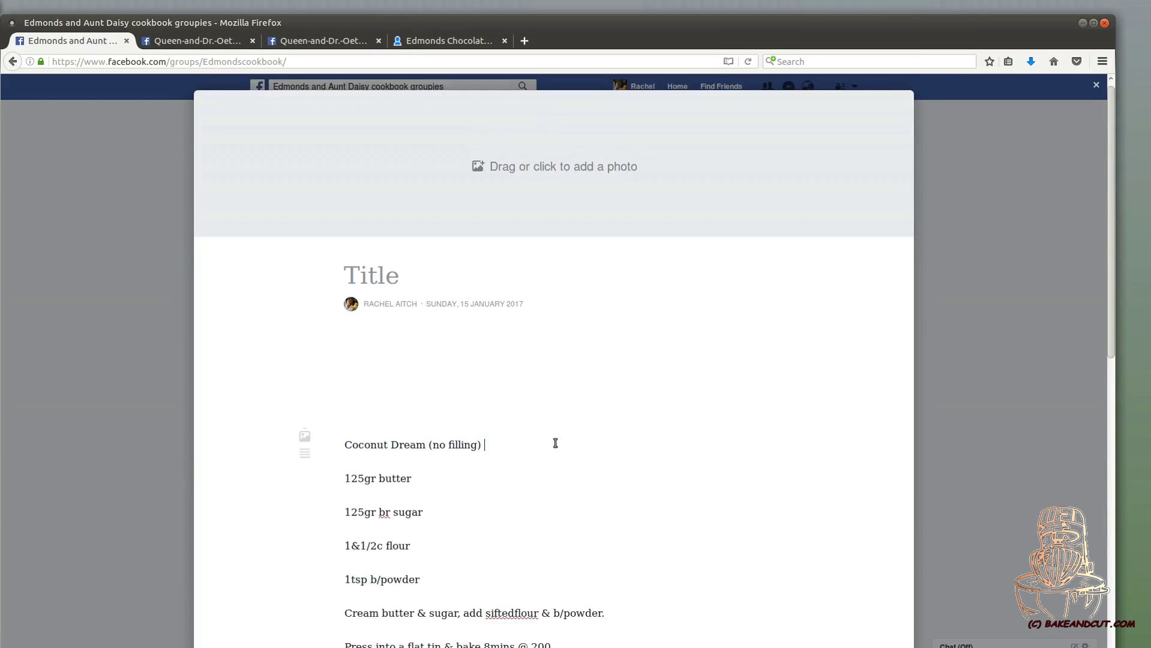
{"action": "left_click_drag", "start_coordinate": [425, 444], "coordinate": [345, 444]}
Copy 'Coconut Dream' from the body into the doc title, removing the stray bracket.
{"action": "right_click", "coordinate": [352, 445]}
{"action": "left_click", "coordinate": [384, 487]}
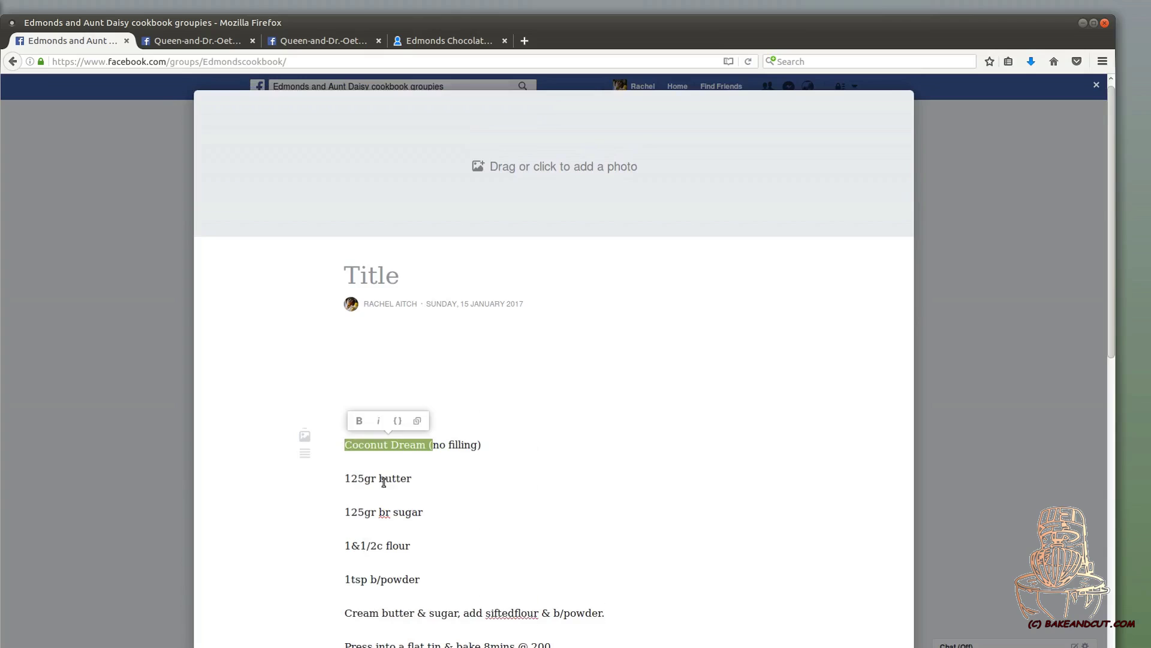
{"action": "left_click", "coordinate": [378, 275]}
{"action": "right_click", "coordinate": [378, 276]}
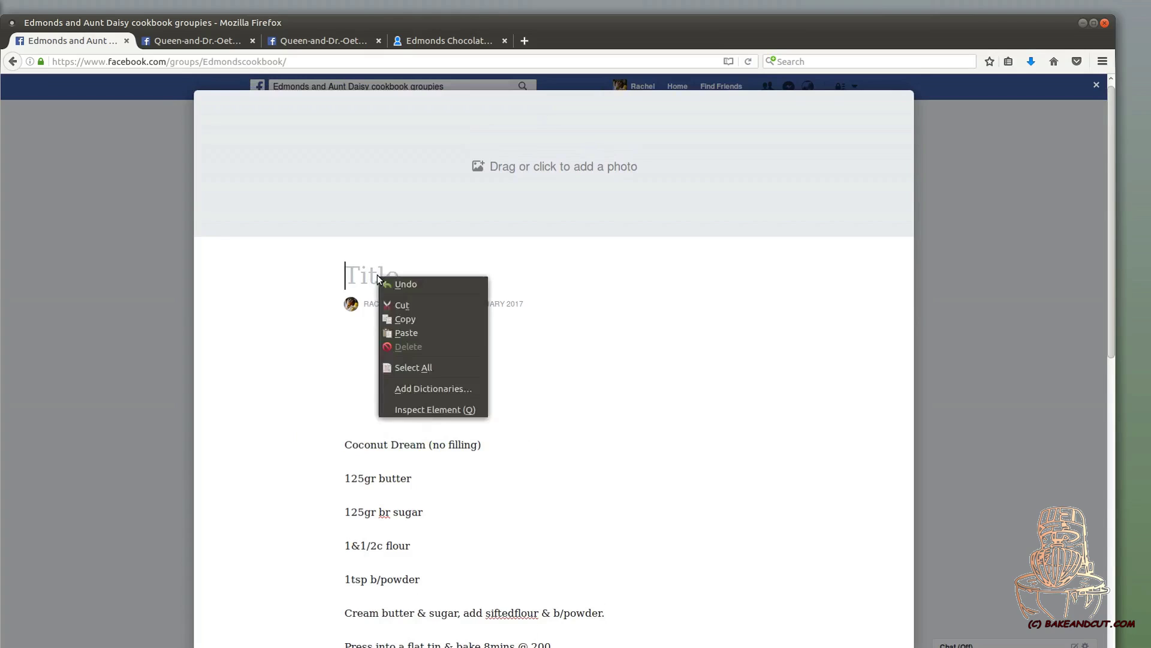
{"action": "left_click", "coordinate": [408, 329]}
{"action": "key", "text": "shift+Left"}
{"action": "key", "text": "BackSpace"}
Add the mixer-bowl screenshot as the doc's cover photo, nudged slightly higher.
{"action": "left_click", "coordinate": [514, 172]}
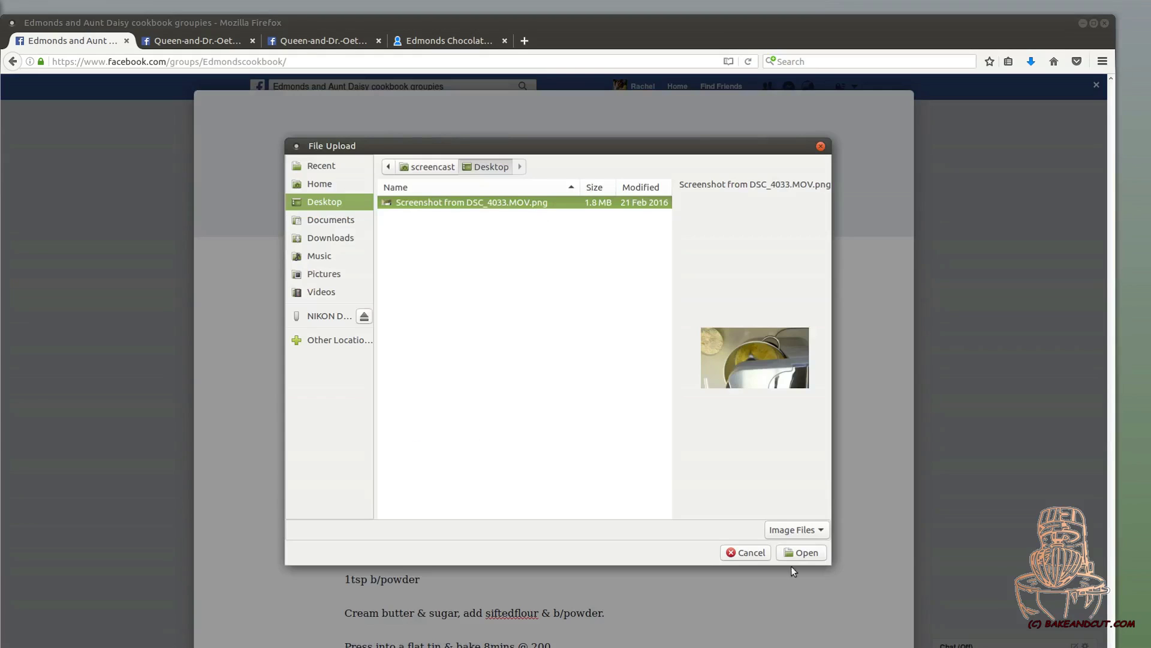
{"action": "left_click", "coordinate": [804, 552]}
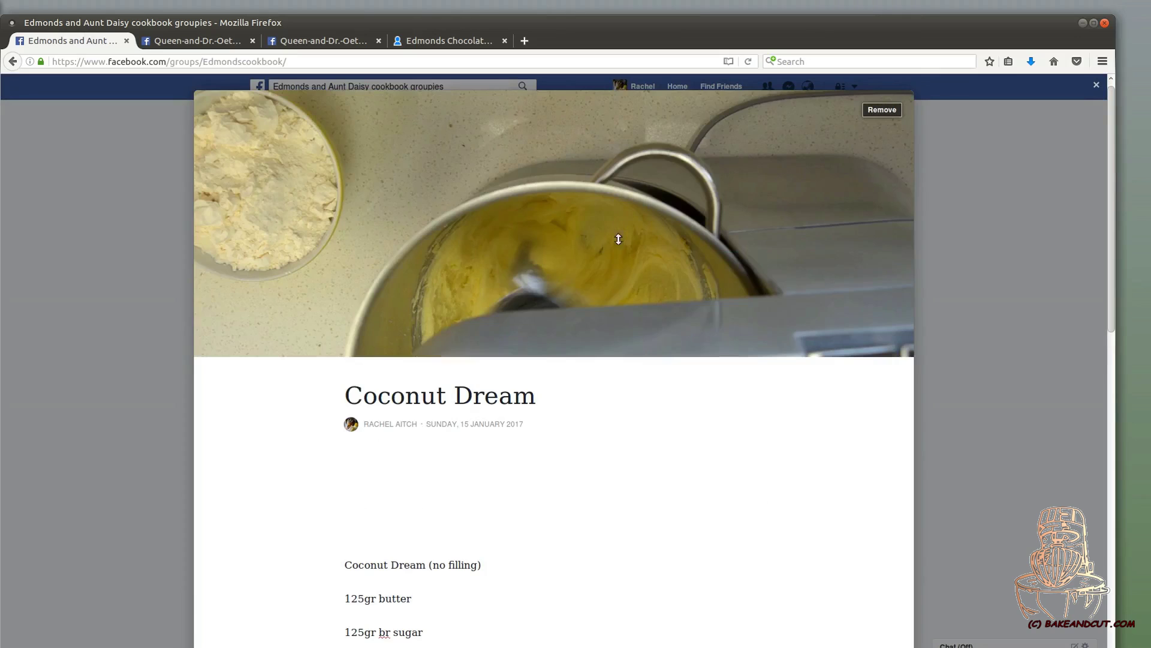
{"action": "mouse_move", "coordinate": [615, 246]}
{"action": "left_mouse_down"}
{"action": "mouse_move", "coordinate": [604, 201]}
{"action": "mouse_move", "coordinate": [602, 264]}
{"action": "mouse_move", "coordinate": [599, 251]}
{"action": "left_mouse_up"}
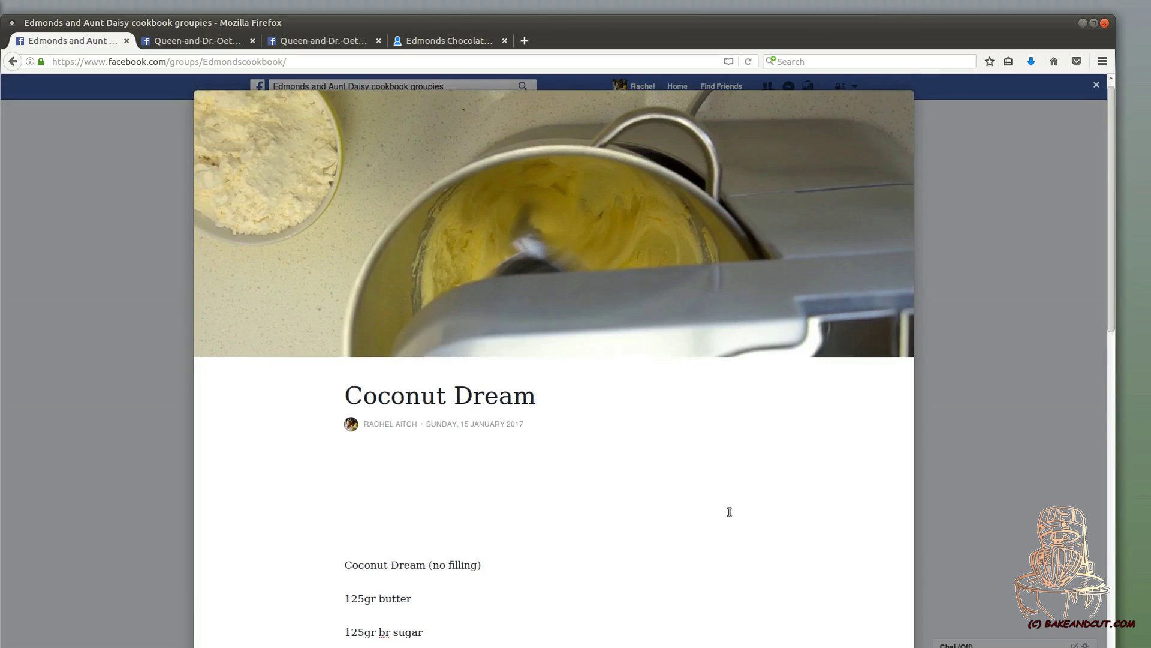
Select the words 'Coconut Dream' at the start of the recipe's first line.
{"action": "scroll", "coordinate": [728, 509], "scroll_direction": "down", "scroll_amount": 10}
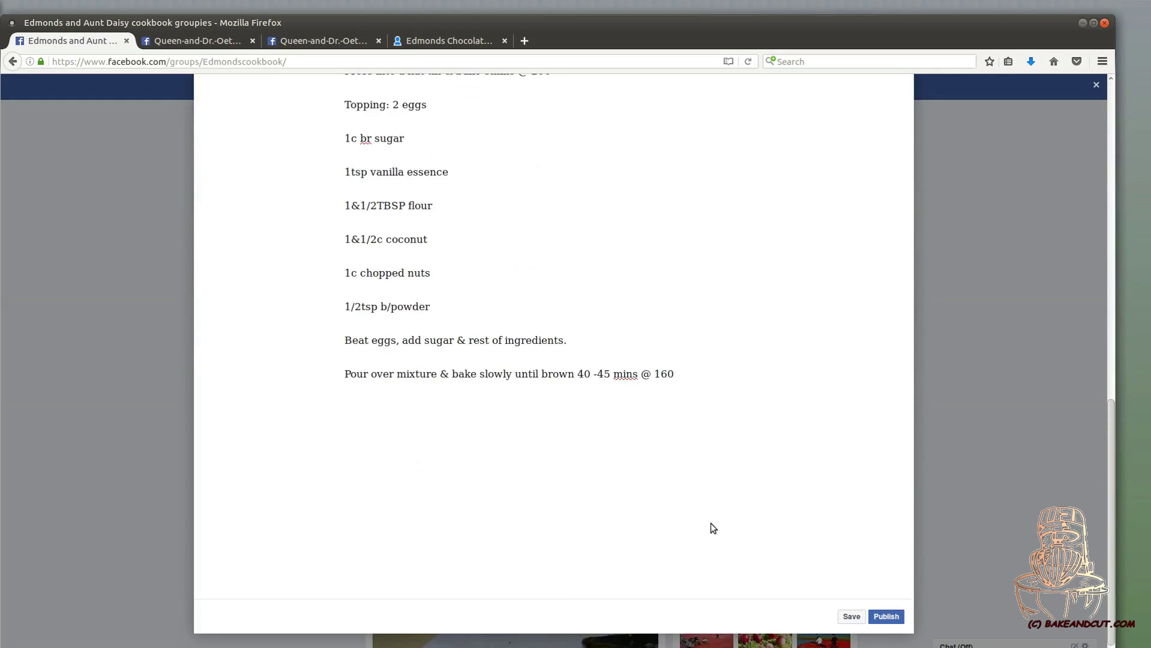
{"action": "scroll", "coordinate": [254, 408], "scroll_direction": "up", "scroll_amount": 6}
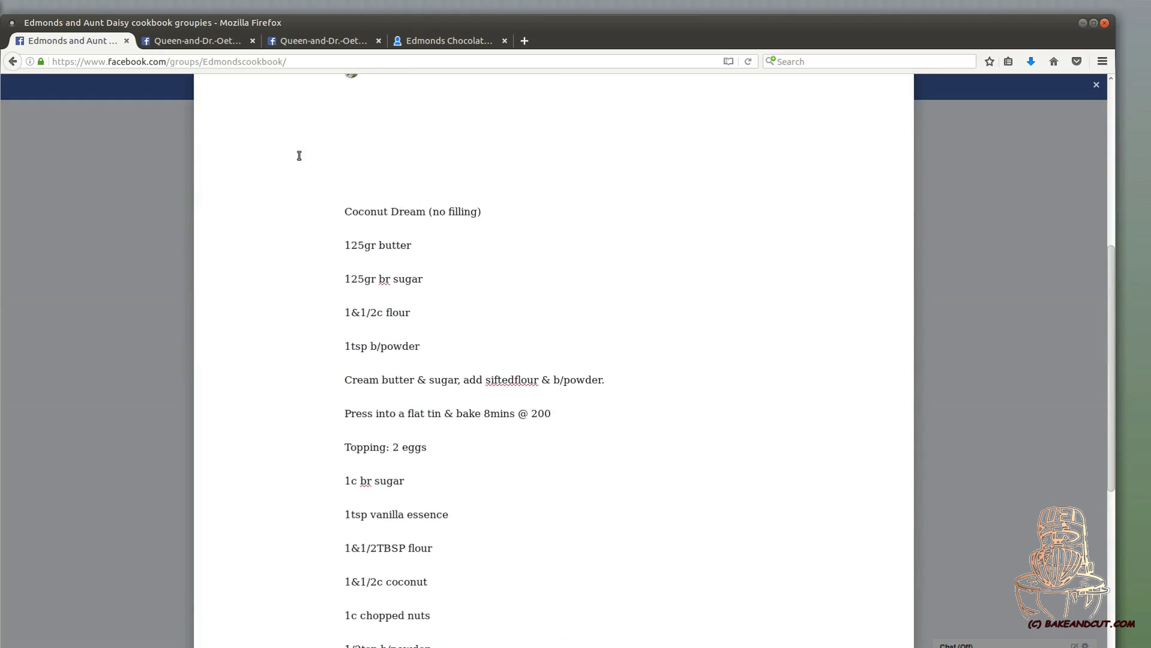
{"action": "scroll", "coordinate": [321, 250], "scroll_direction": "up", "scroll_amount": 3}
{"action": "left_click_drag", "start_coordinate": [432, 383], "coordinate": [345, 383]}
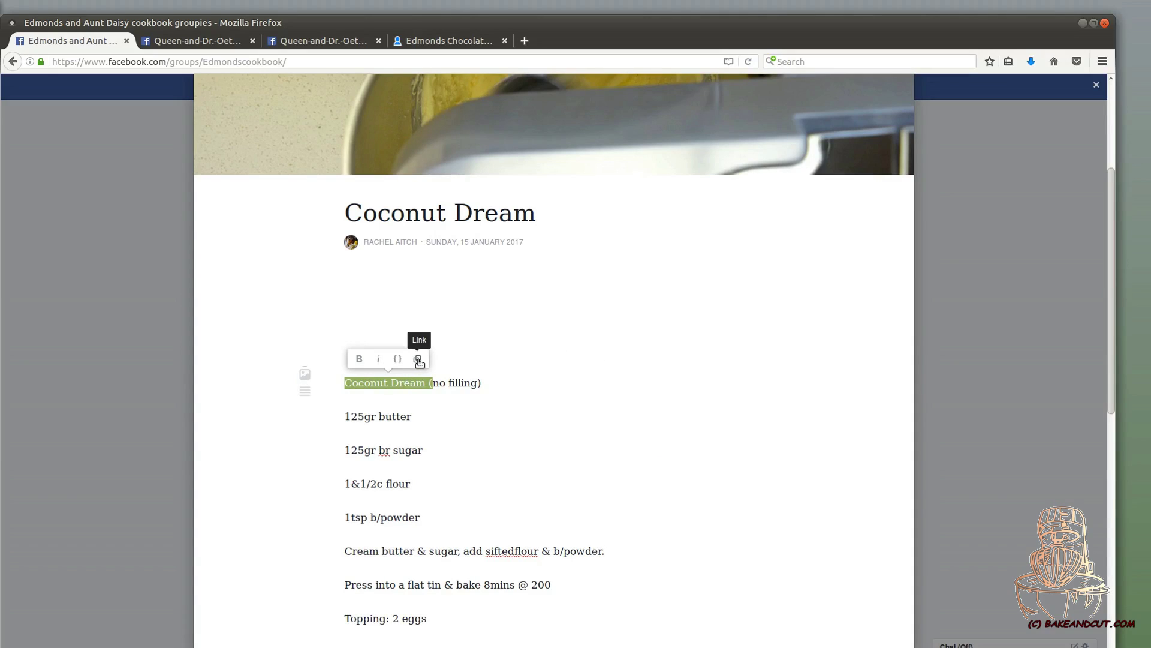
{"action": "left_click", "coordinate": [577, 460]}
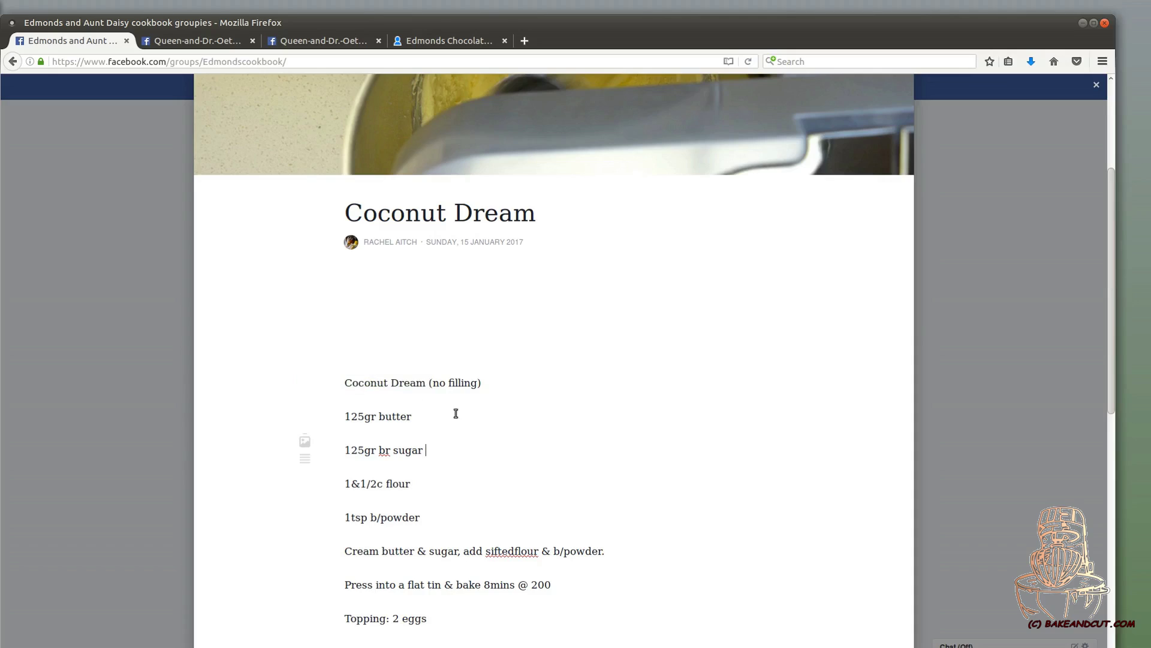
{"action": "left_click", "coordinate": [414, 388]}
{"action": "left_click_drag", "start_coordinate": [427, 386], "coordinate": [347, 381]}
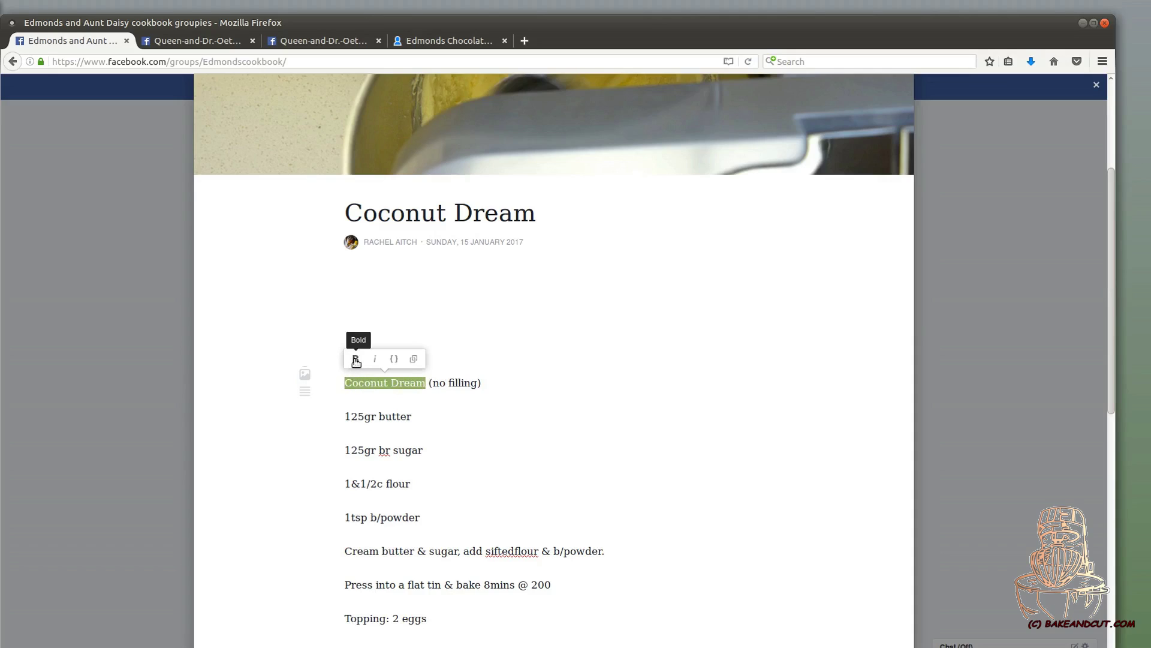
Style 'Coconut Dream' as bold italic, dropping the trial italic and monospace formatting.
{"action": "left_click", "coordinate": [374, 359]}
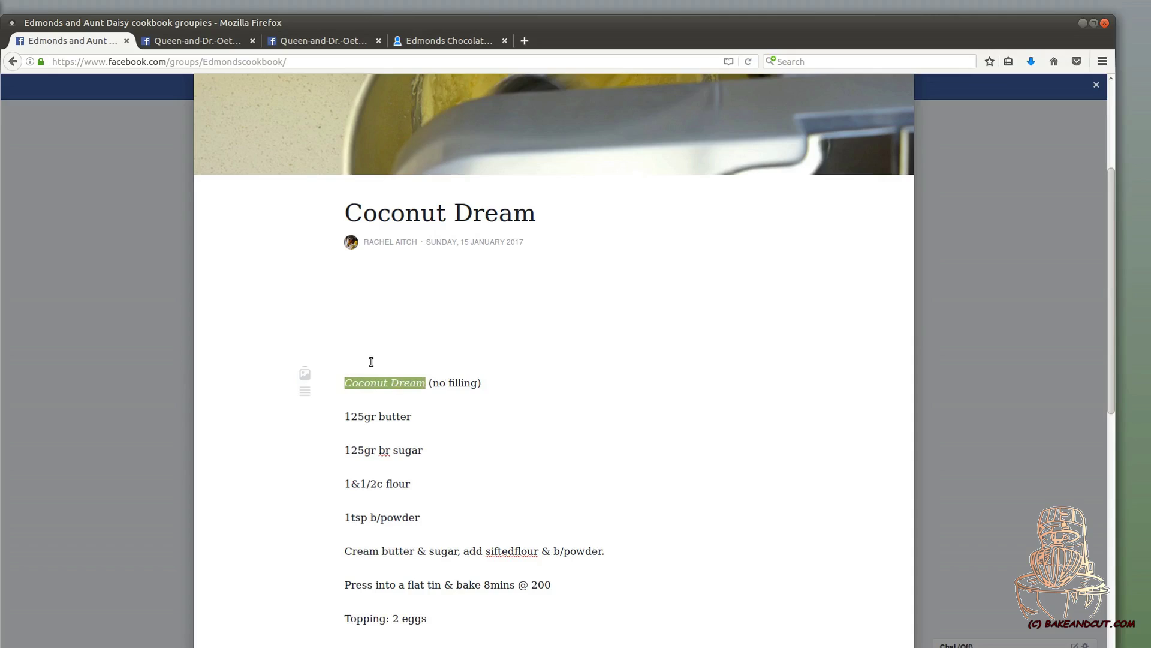
{"action": "right_click", "coordinate": [369, 384]}
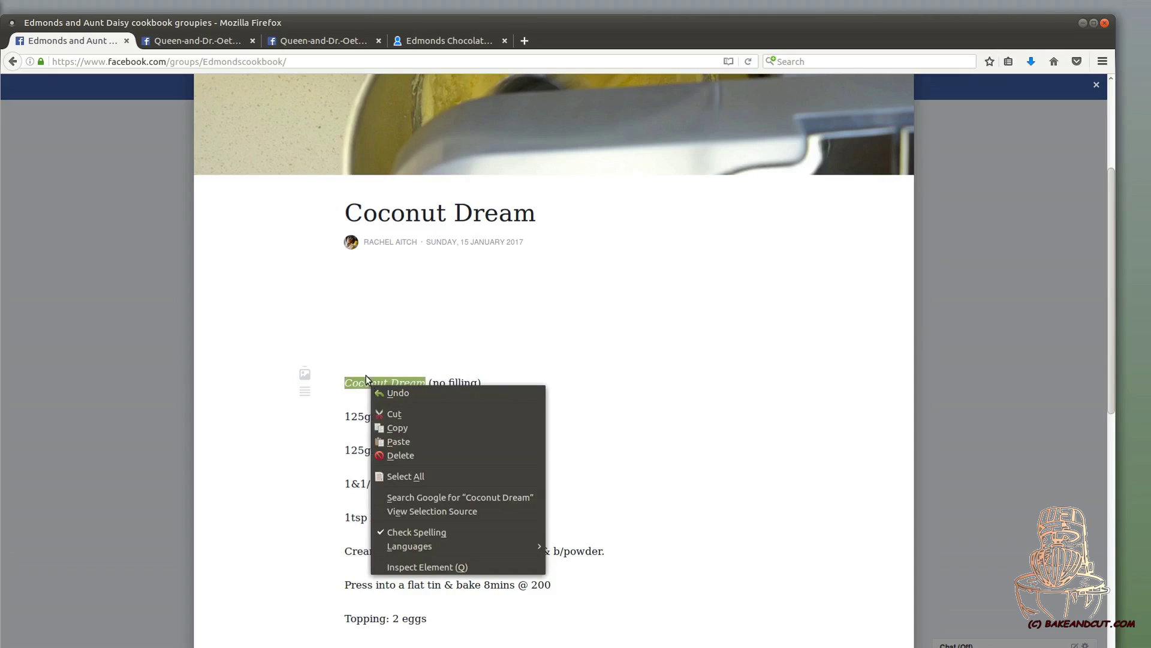
{"action": "key", "text": "Escape"}
{"action": "left_click", "coordinate": [393, 359]}
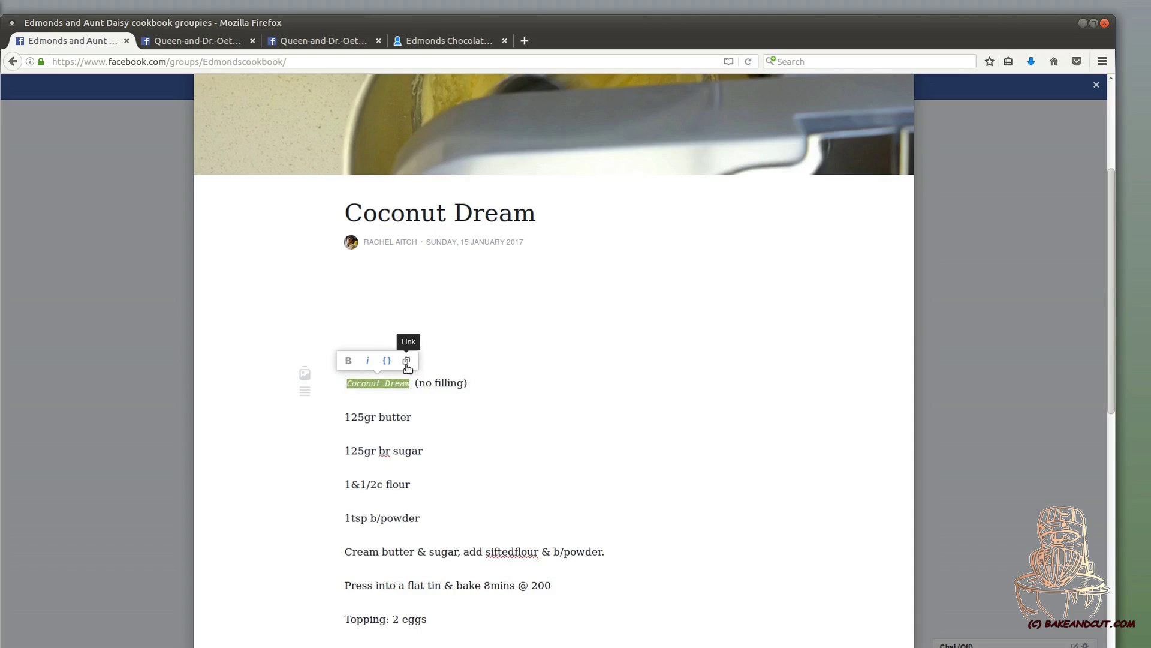
{"action": "left_click", "coordinate": [349, 363]}
{"action": "left_click", "coordinate": [369, 363]}
{"action": "left_click", "coordinate": [385, 362]}
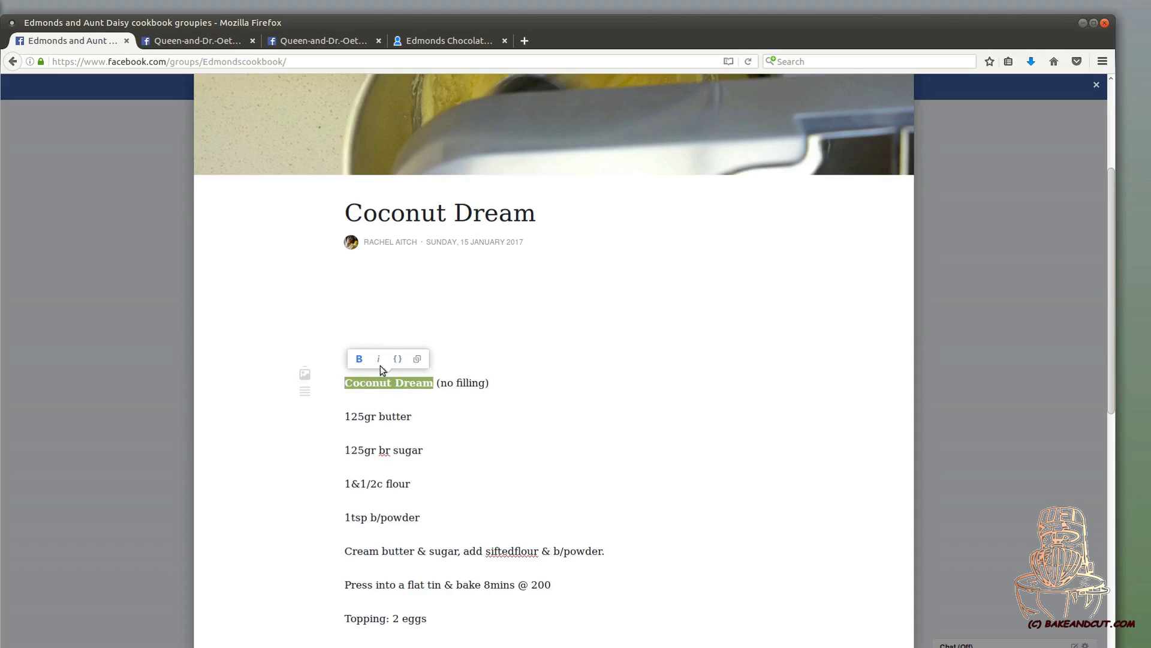
{"action": "left_click", "coordinate": [377, 362]}
{"action": "left_click", "coordinate": [578, 474]}
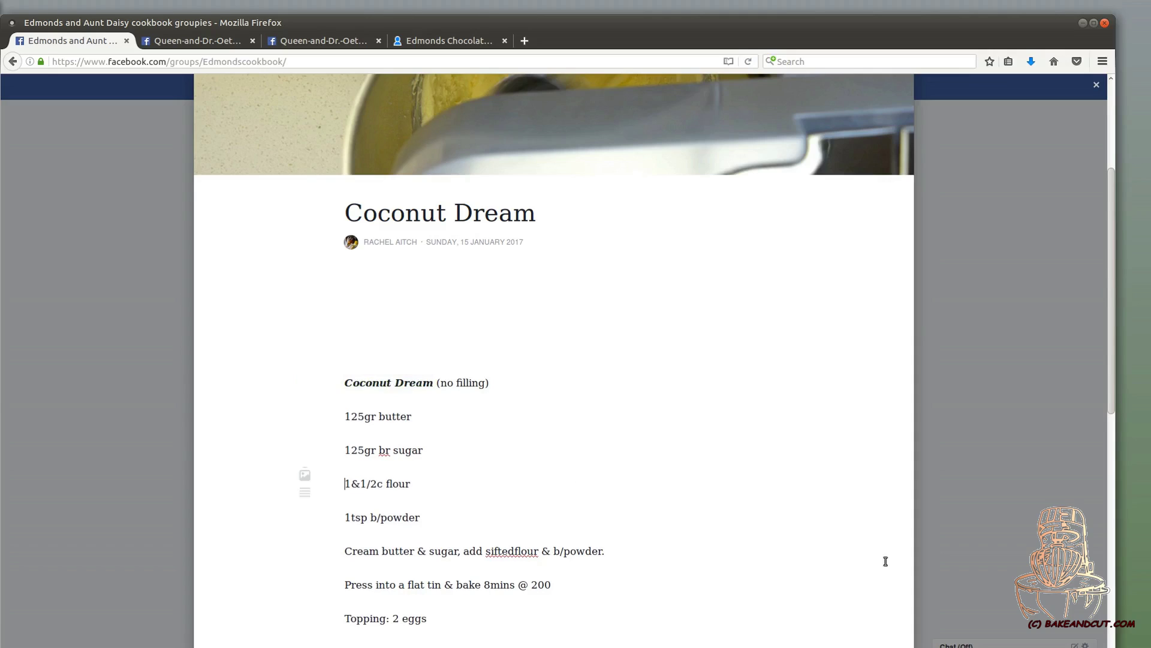
{"action": "scroll", "coordinate": [743, 545], "scroll_direction": "down", "scroll_amount": 10}
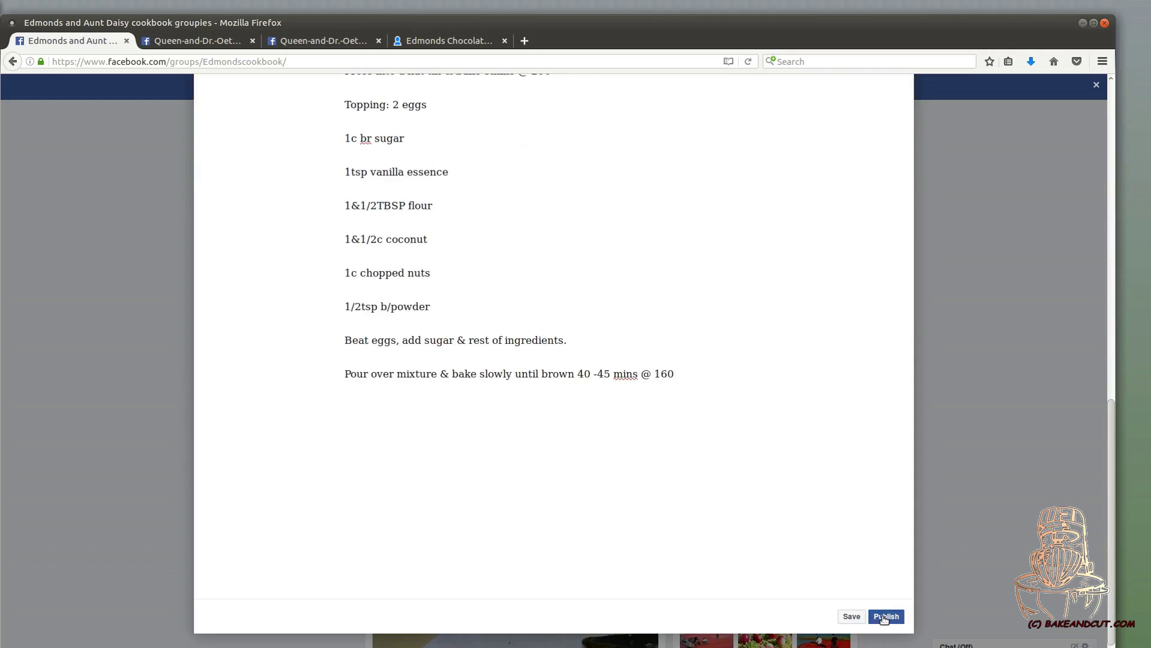
Publish the Coconut Dream doc, then open Edmonds Chocolate Fudge Recipe from the group's Files.
{"action": "left_click", "coordinate": [885, 617]}
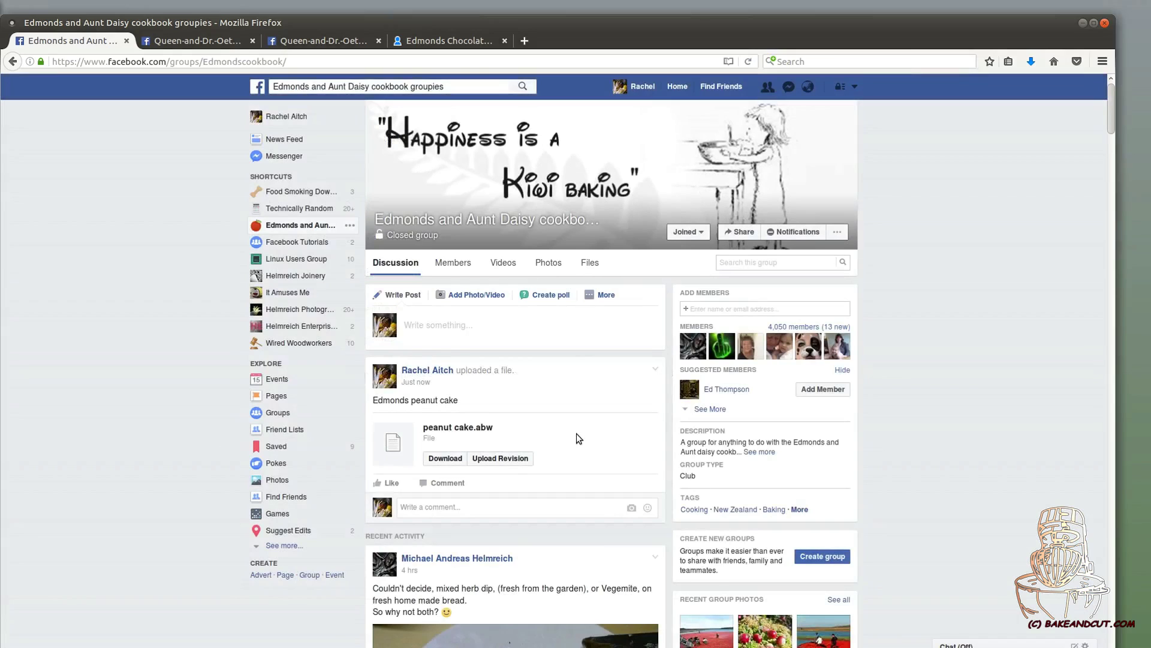
{"action": "left_click", "coordinate": [749, 61]}
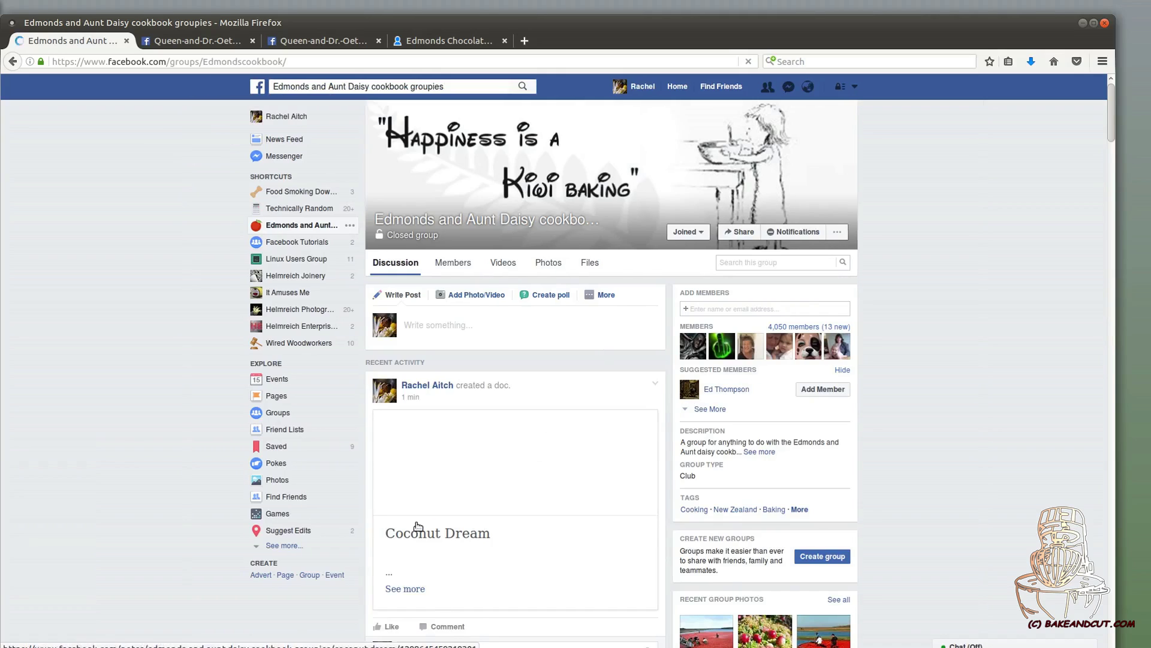
{"action": "left_click", "coordinate": [590, 264]}
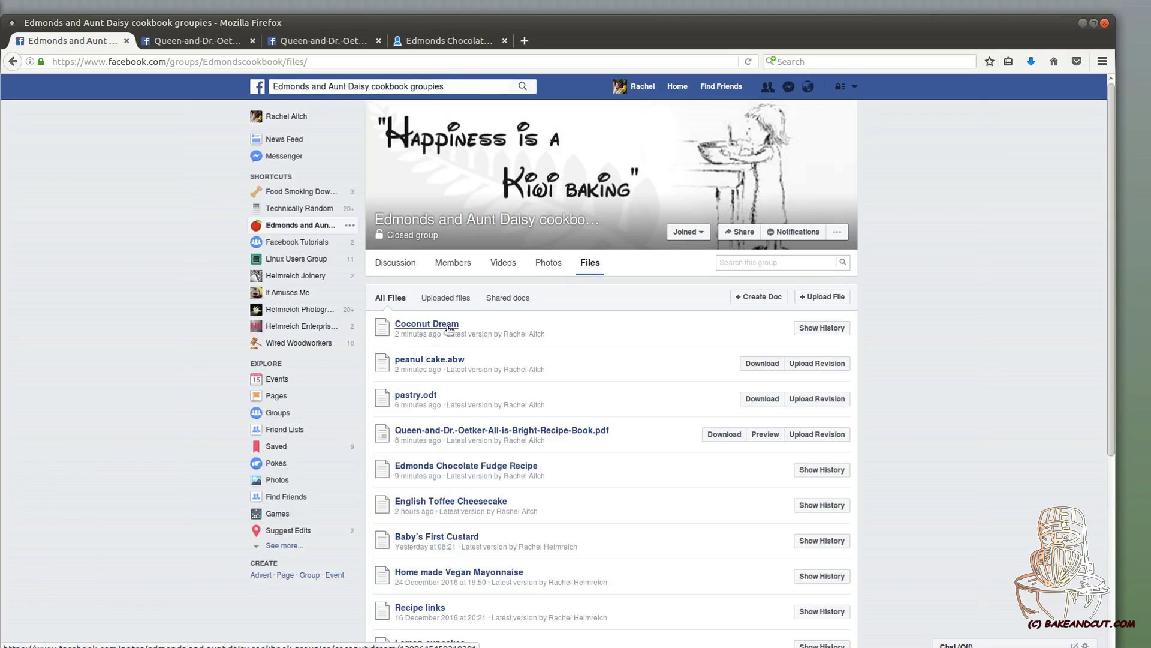
{"action": "left_click", "coordinate": [435, 467]}
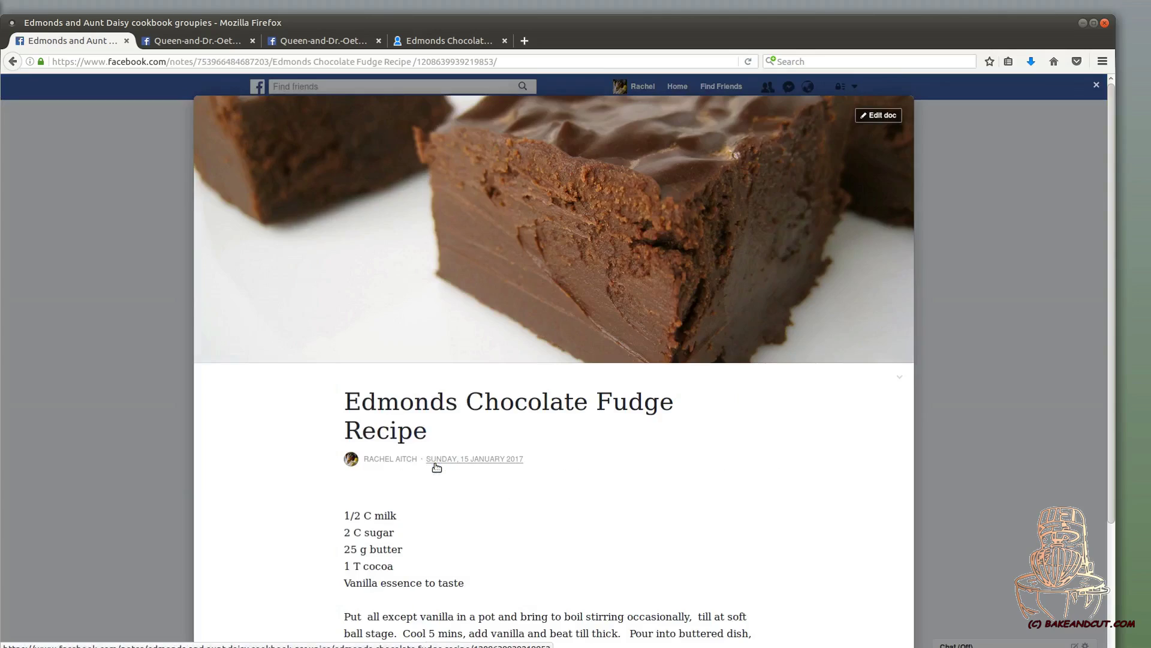
{"action": "scroll", "coordinate": [527, 495], "scroll_direction": "down", "scroll_amount": 3}
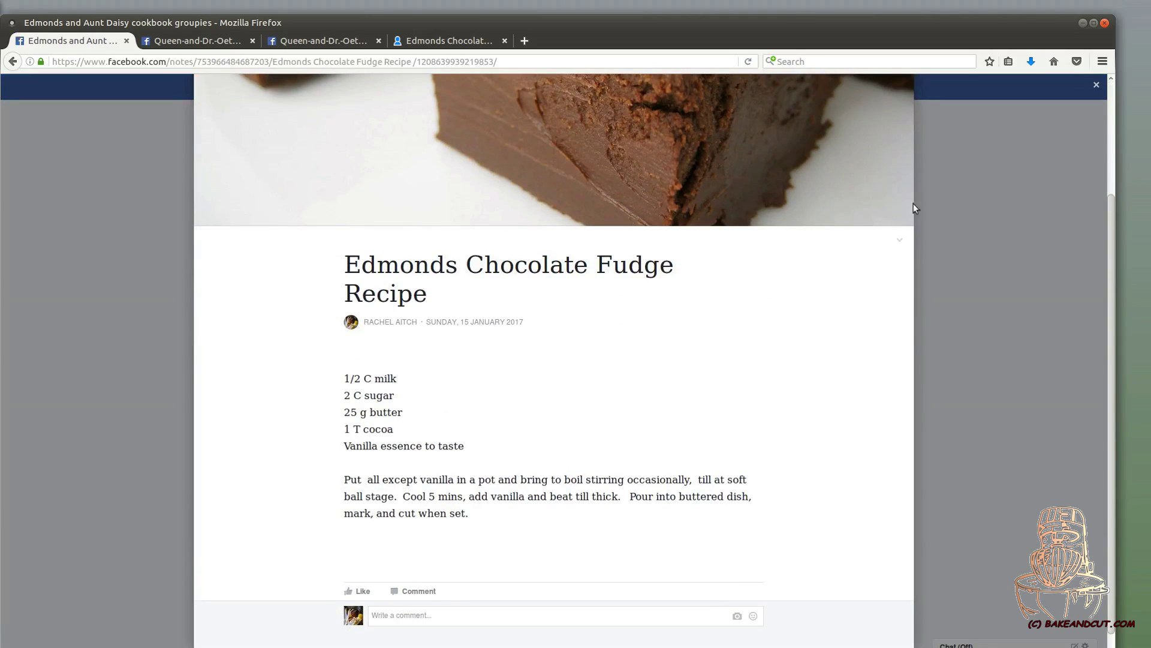
{"action": "scroll", "coordinate": [892, 249], "scroll_direction": "up", "scroll_amount": 3}
Add 'Chocolate fudge' as a new line above '1/2 C milk' and select it.
{"action": "left_click", "coordinate": [875, 120]}
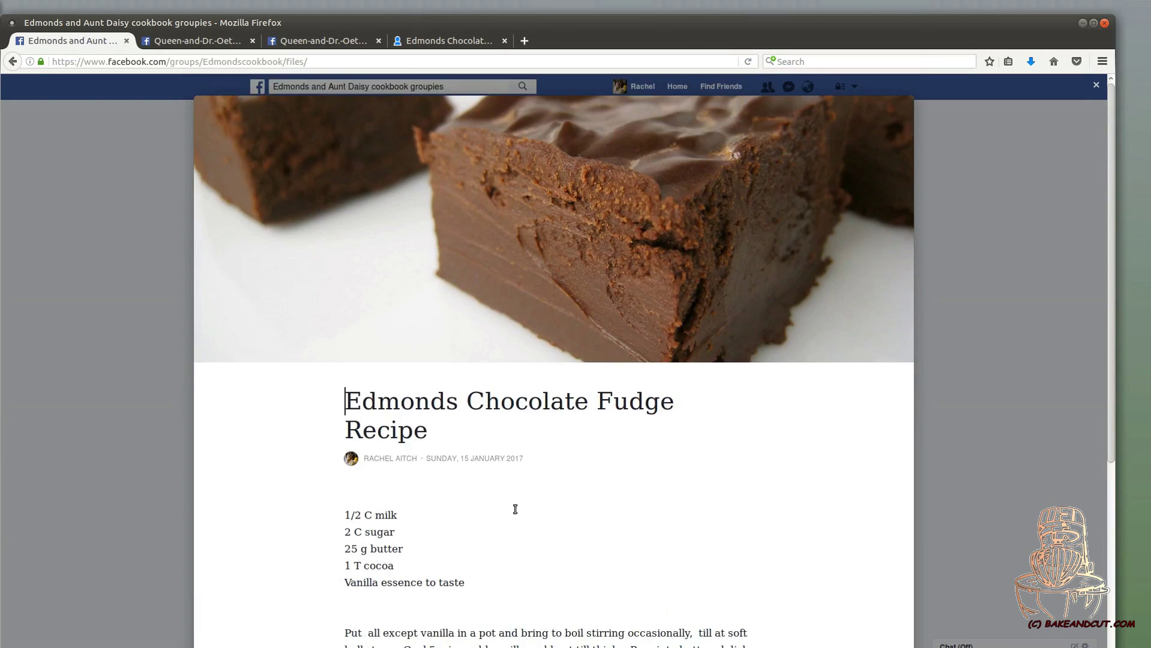
{"action": "left_click", "coordinate": [352, 502]}
{"action": "type", "text": "Chocolate fudge"}
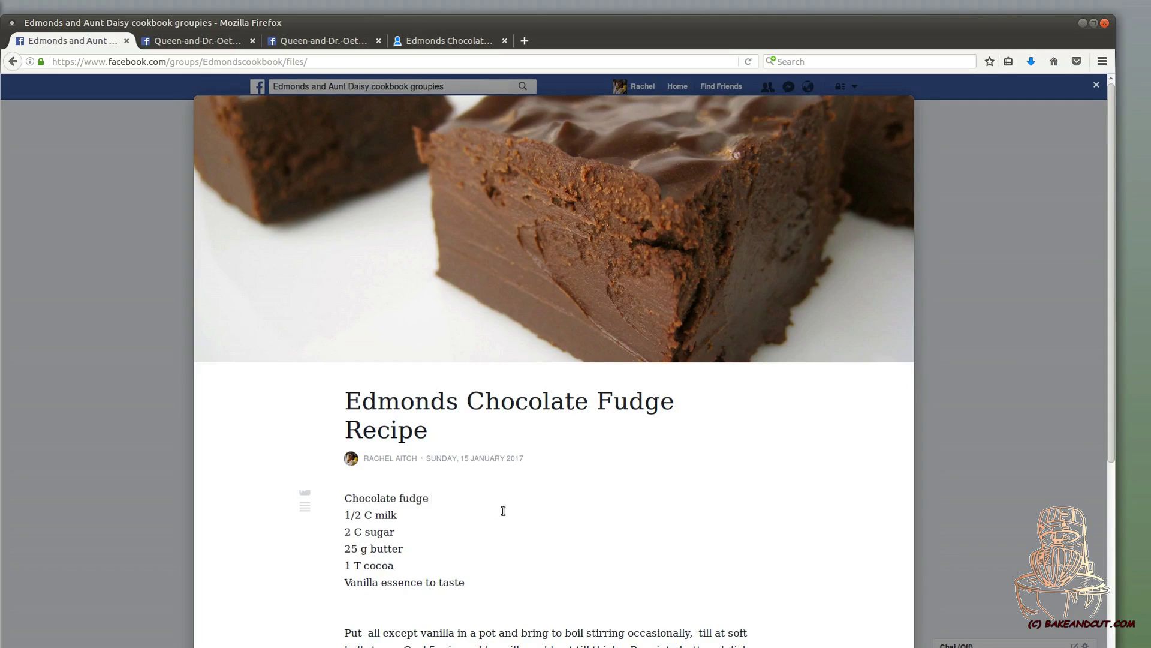
{"action": "left_click_drag", "start_coordinate": [434, 499], "coordinate": [342, 499]}
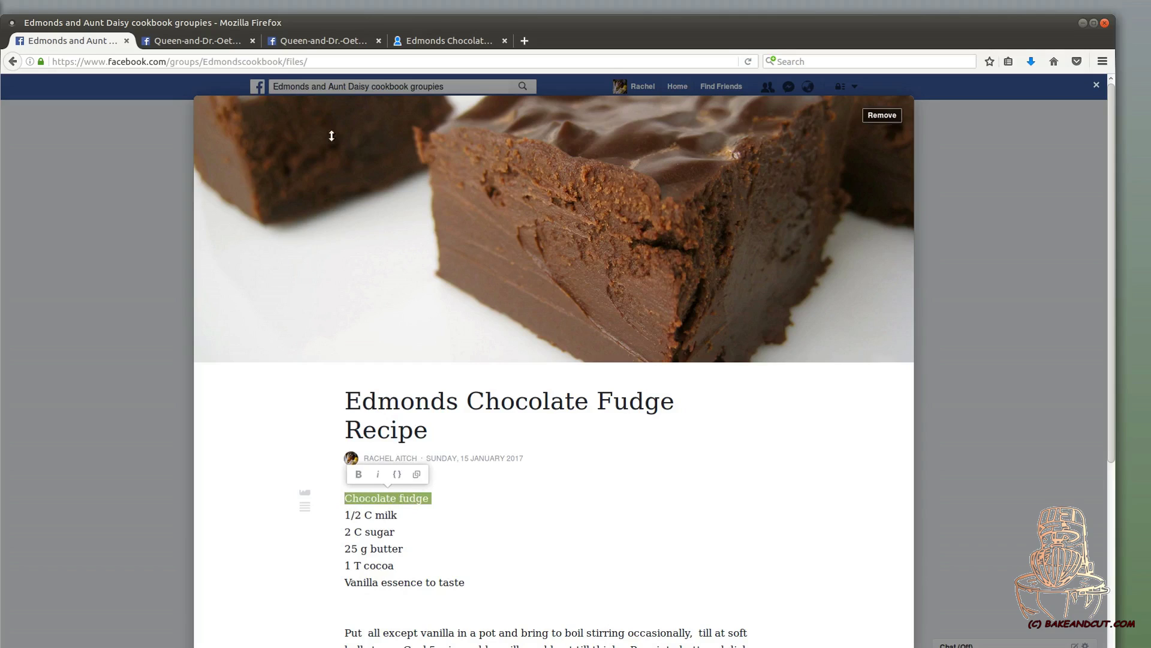
Copy the Stack of Recipes fudge recipe page's web address from the address bar.
{"action": "left_click", "coordinate": [412, 37]}
{"action": "left_click", "coordinate": [337, 63]}
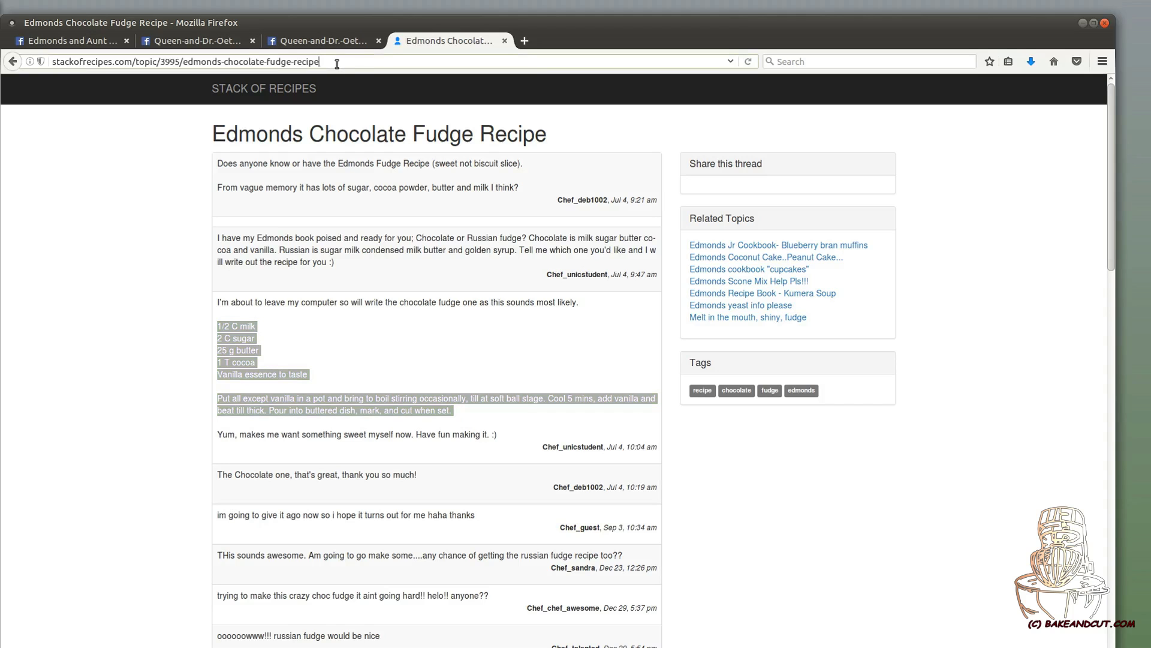
{"action": "left_click_drag", "start_coordinate": [337, 64], "coordinate": [51, 60]}
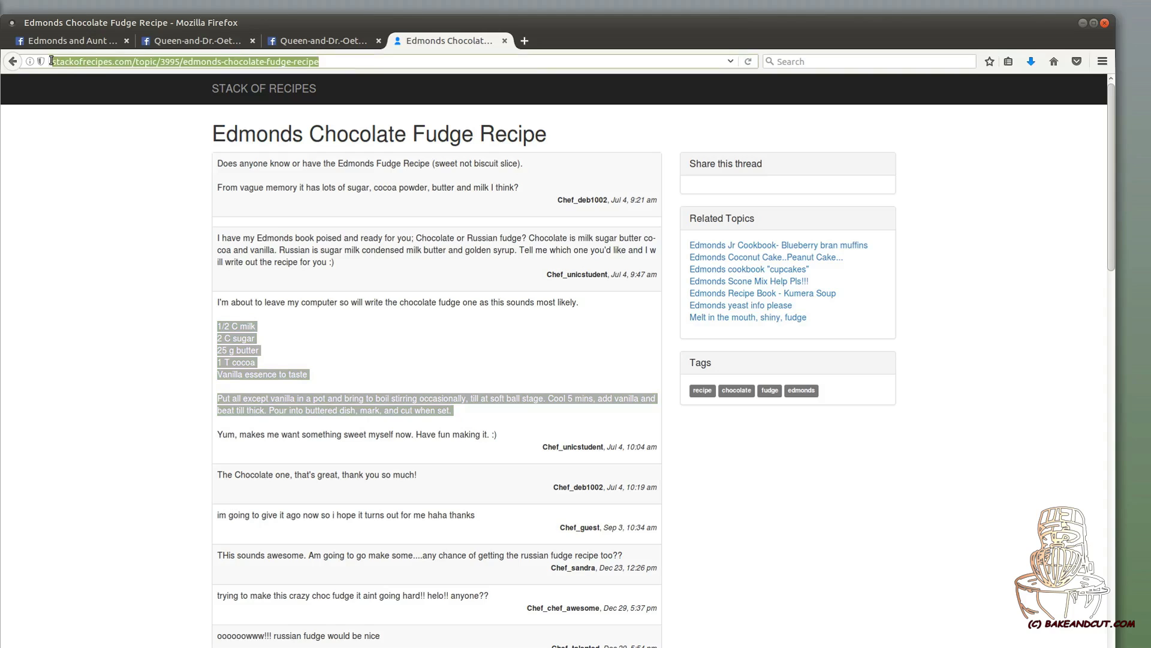
{"action": "right_click", "coordinate": [294, 62]}
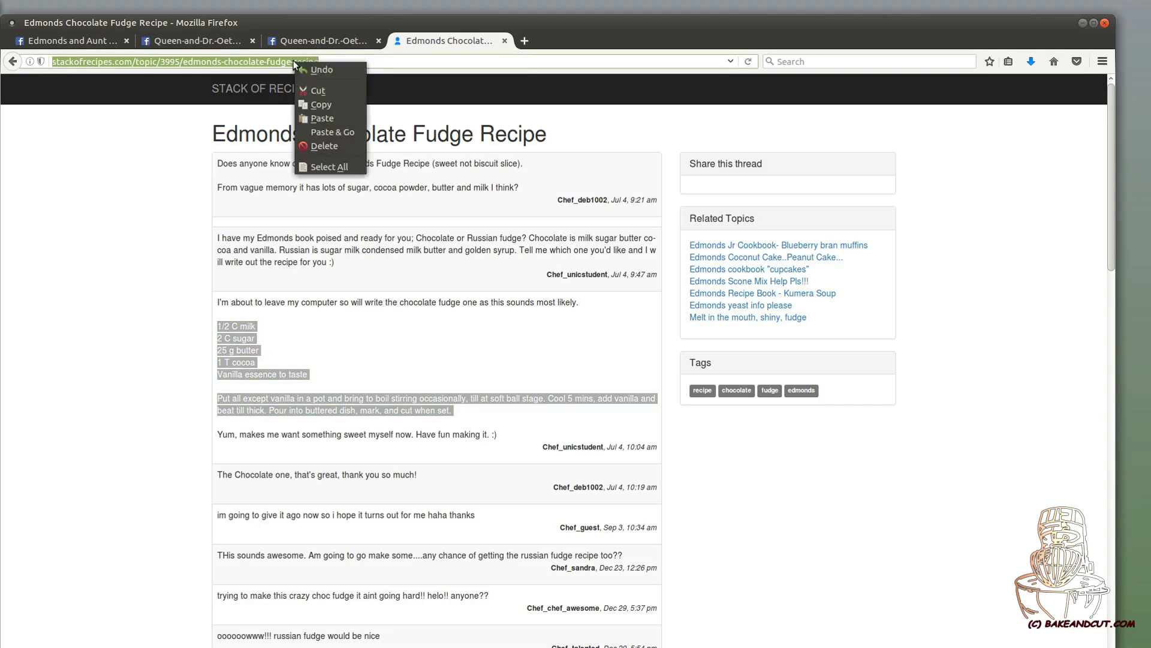
{"action": "left_click", "coordinate": [324, 105]}
Link the words Chocolate fudge to the pasted stackofrecipes.com fudge recipe address.
{"action": "left_click", "coordinate": [96, 37]}
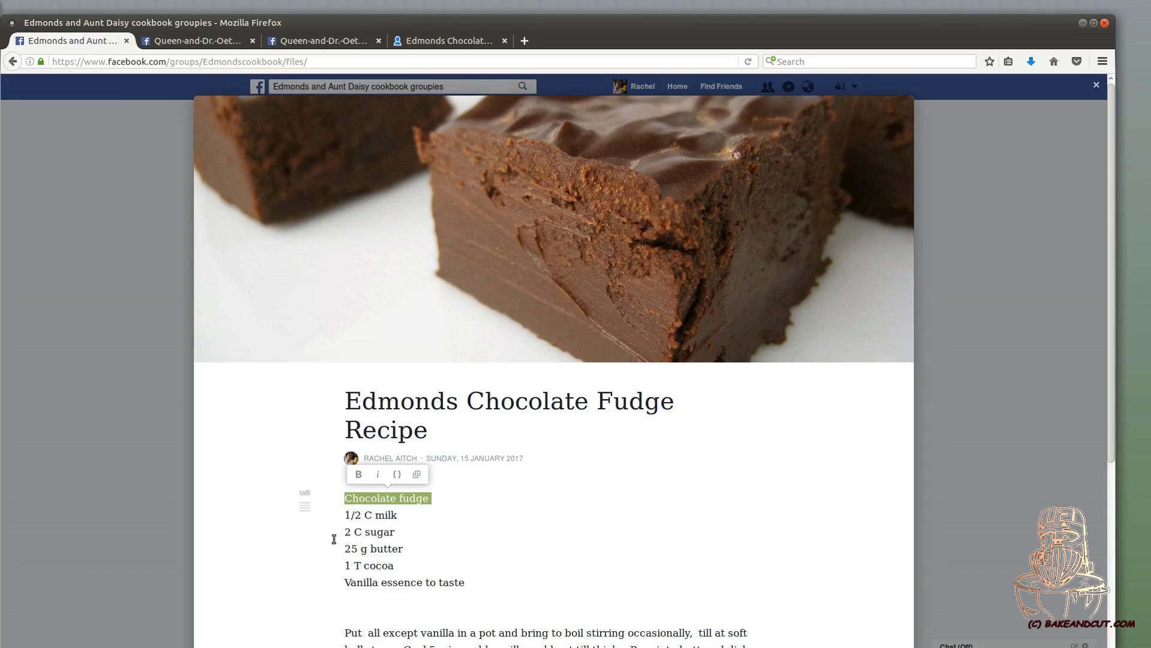
{"action": "left_click", "coordinate": [418, 476]}
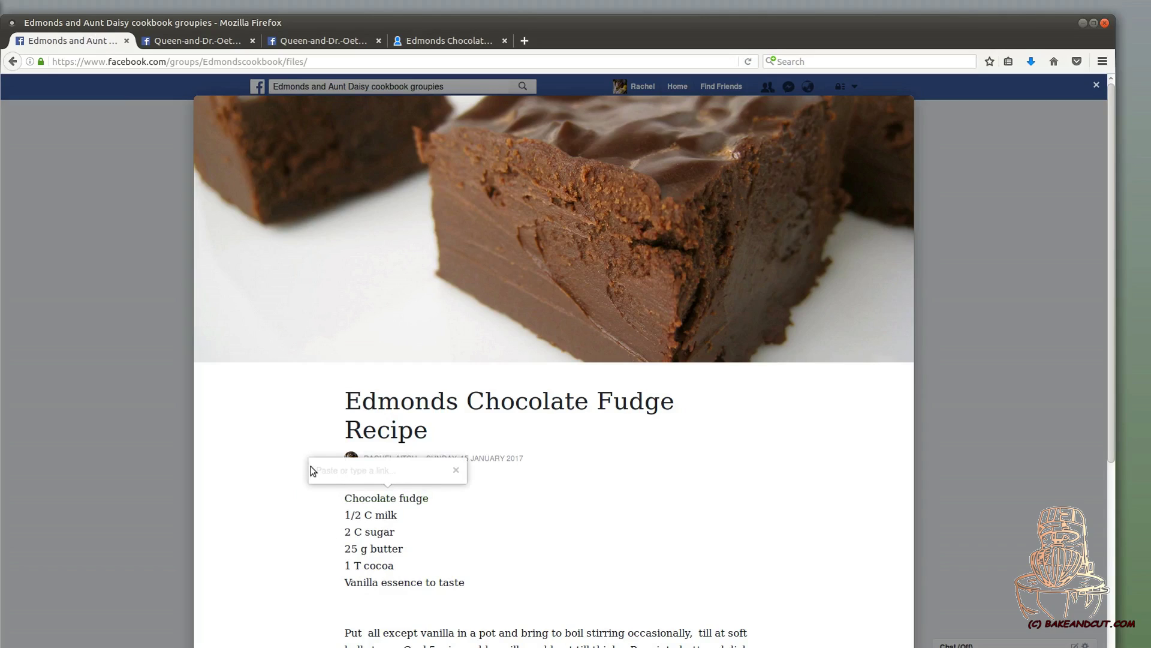
{"action": "right_click", "coordinate": [347, 471]}
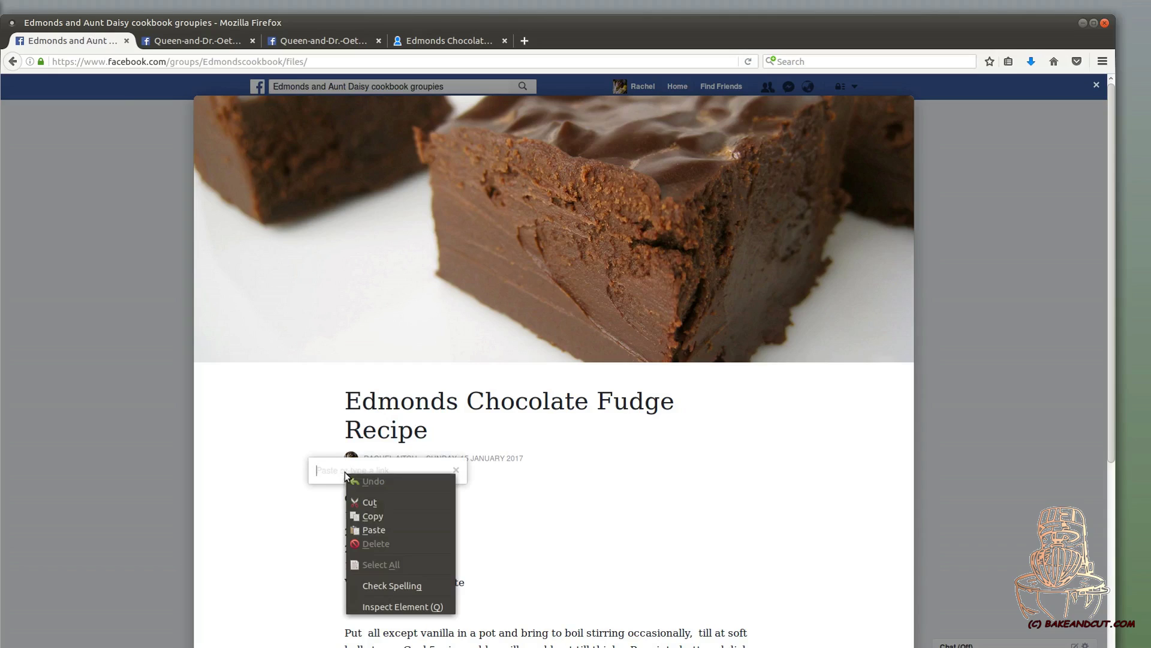
{"action": "left_click", "coordinate": [373, 530]}
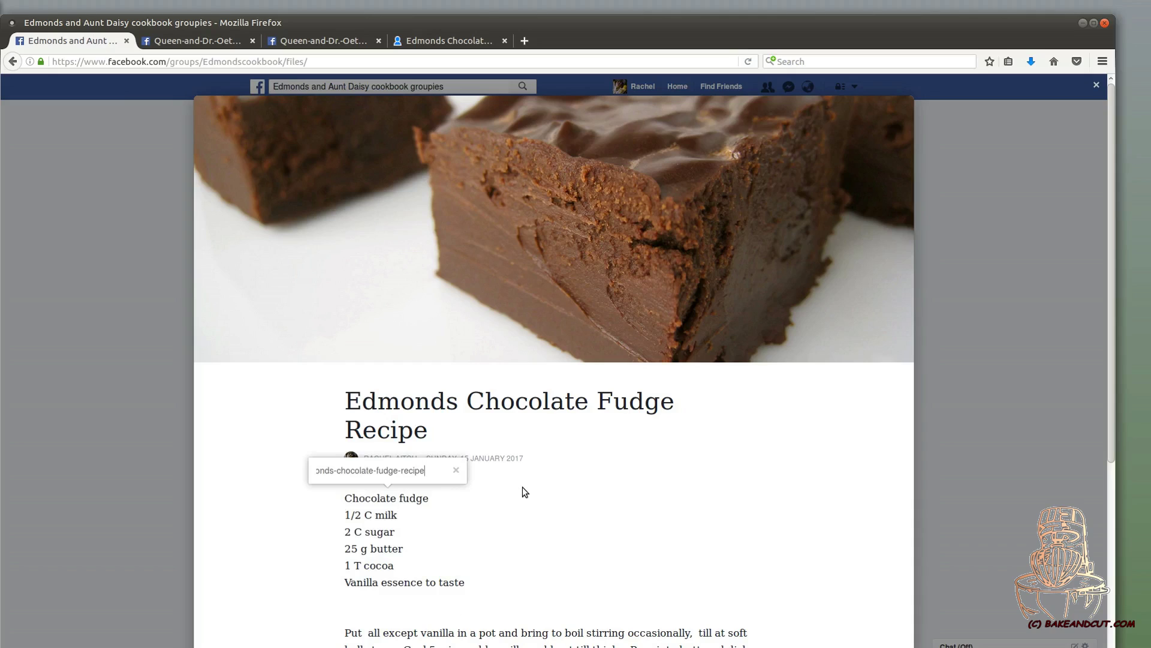
{"action": "key", "text": "Return"}
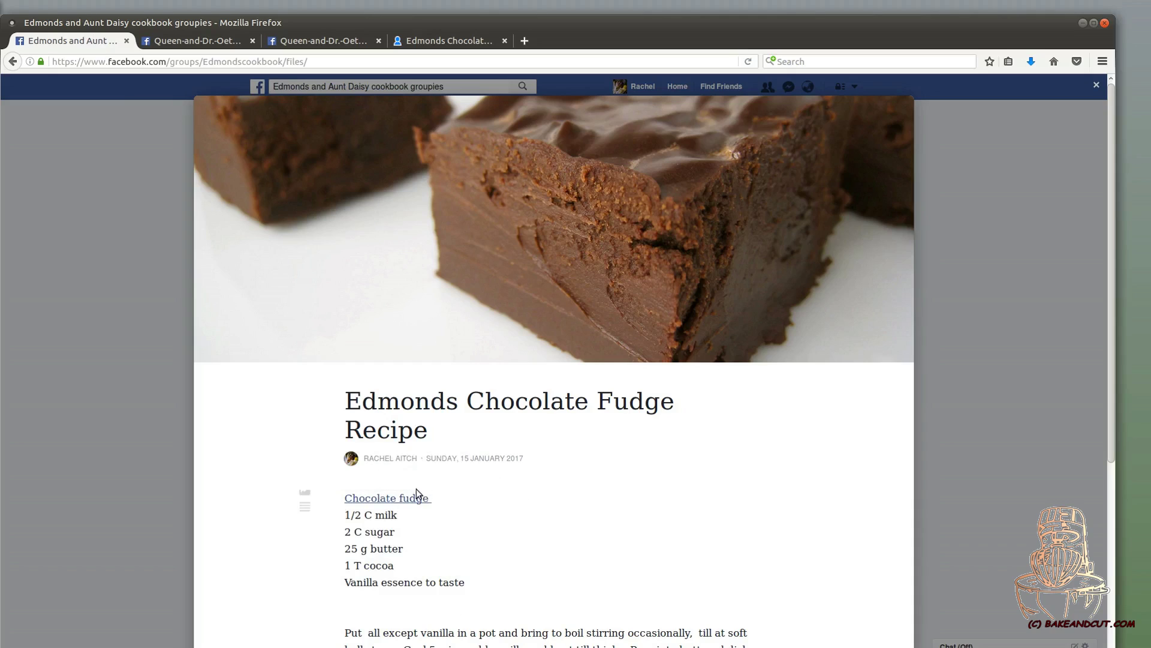
Put the caret at the end of the Chocolate fudge line and scroll toward Publish Update.
{"action": "mouse_move", "coordinate": [408, 503]}
{"action": "left_click", "coordinate": [411, 502]}
{"action": "left_click", "coordinate": [449, 503]}
{"action": "scroll", "coordinate": [605, 502], "scroll_direction": "down", "scroll_amount": 5}
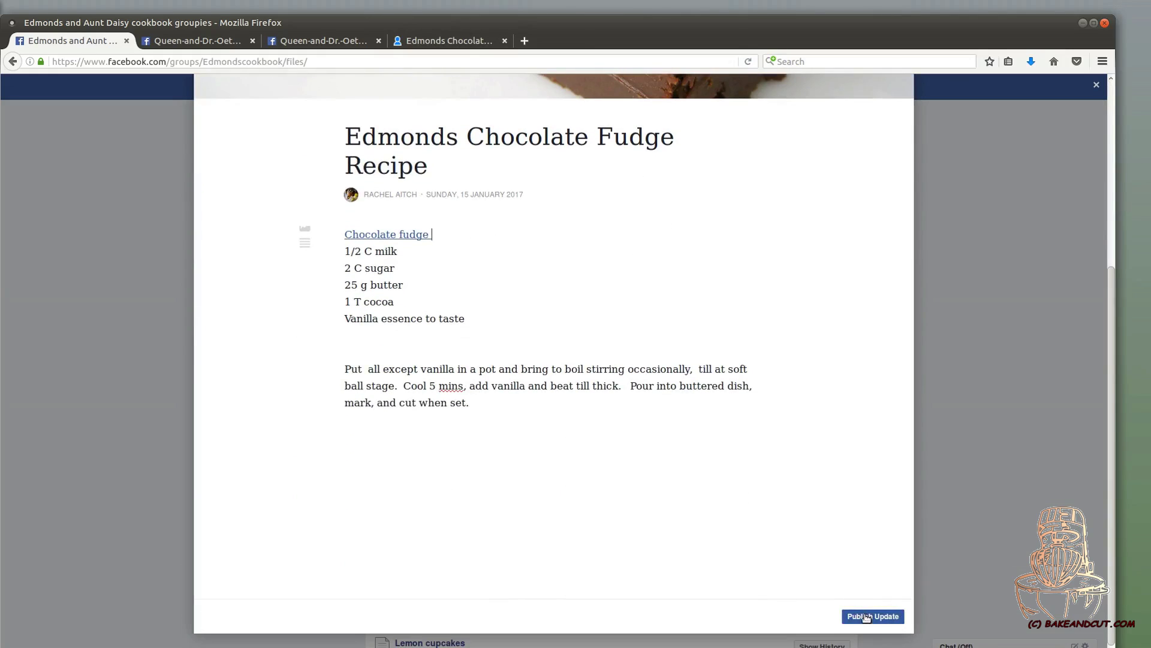
Publish the fudge doc update, reload the group's Files page and check its edit history.
{"action": "left_click", "coordinate": [866, 617]}
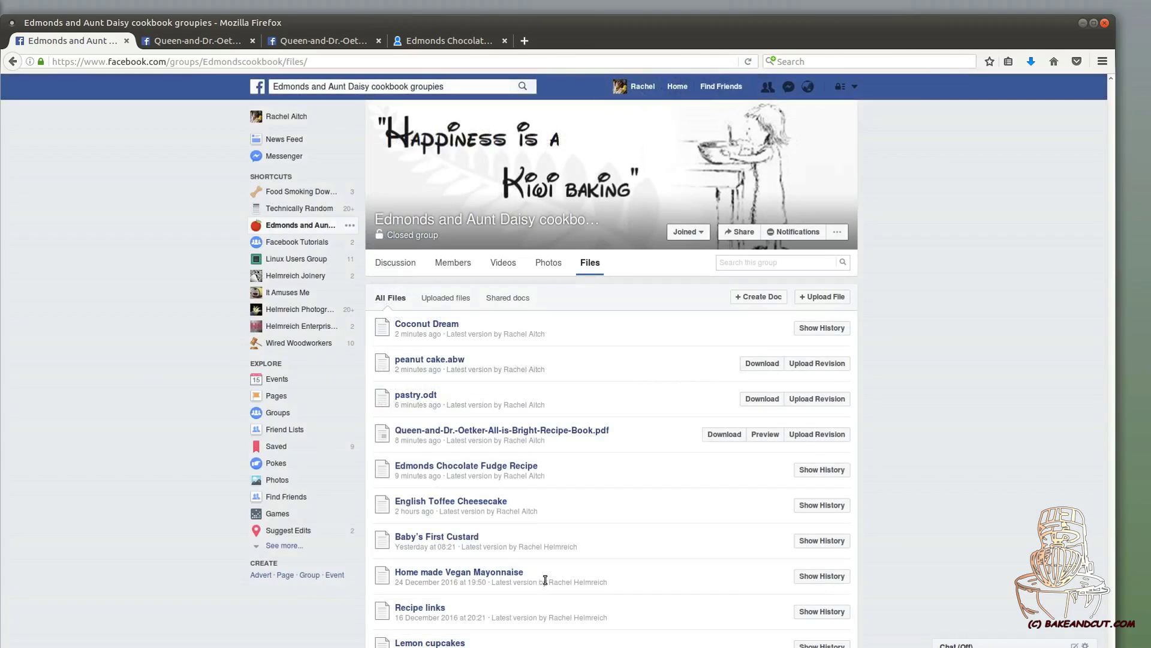
{"action": "left_click", "coordinate": [747, 62]}
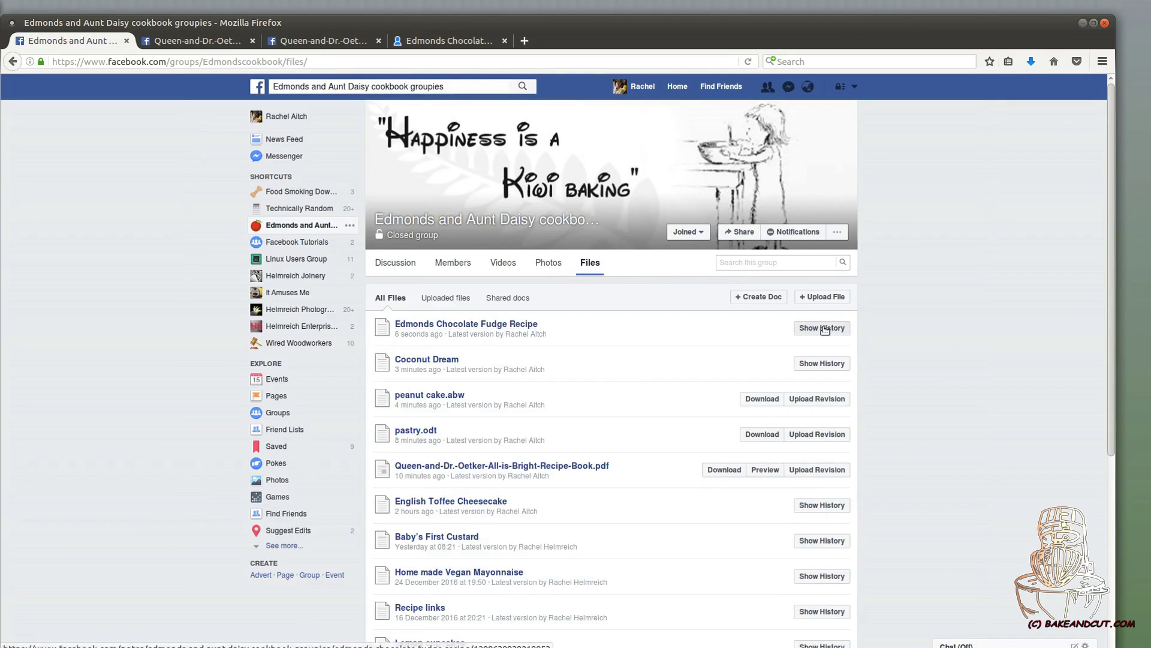
{"action": "left_click", "coordinate": [829, 328]}
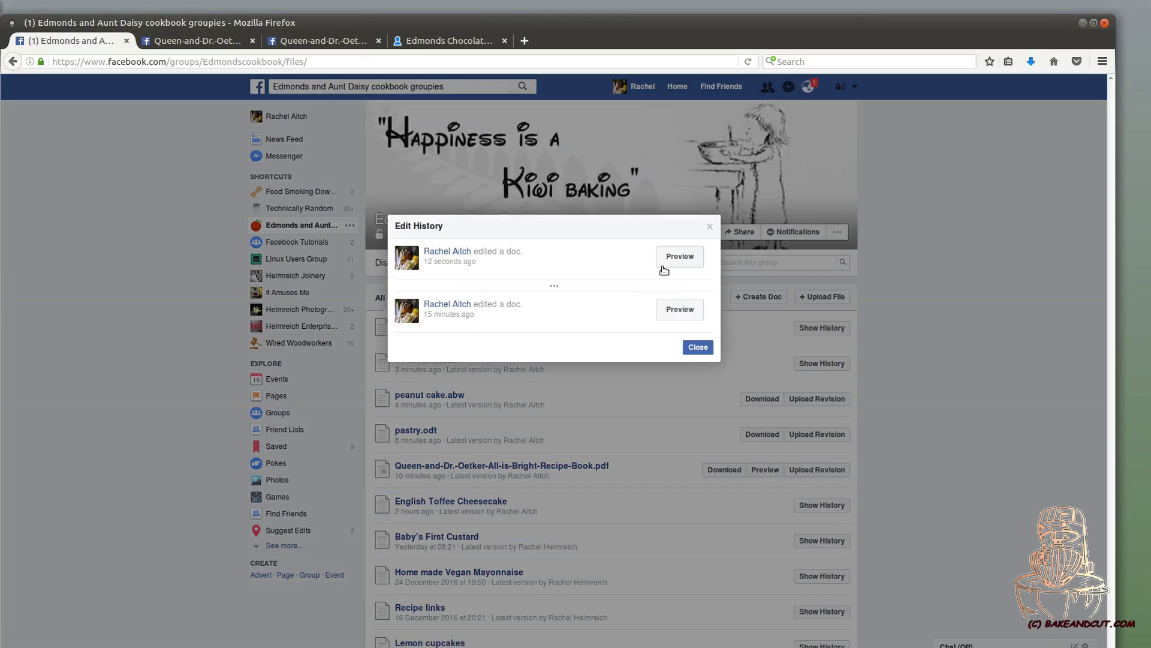
{"action": "left_click", "coordinate": [695, 351]}
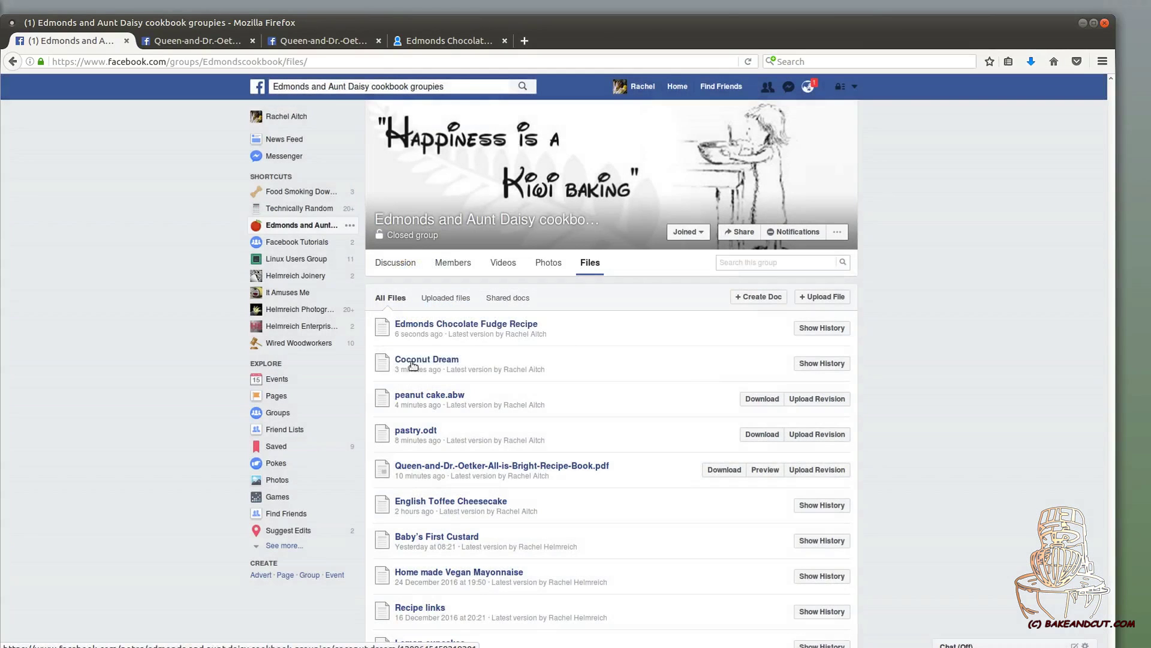
Open the Edmonds Chocolate Fudge Recipe doc, close three old recipe tabs, and follow its Chocolate fudge link.
{"action": "left_click", "coordinate": [467, 328]}
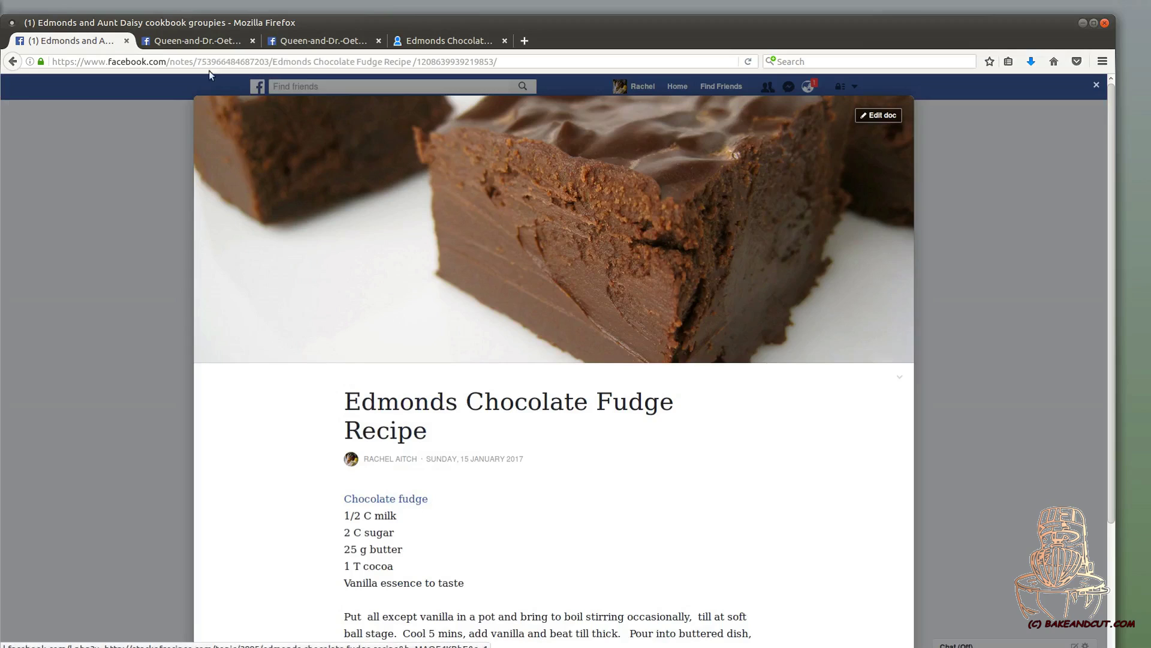
{"action": "left_click", "coordinate": [251, 41]}
{"action": "left_click", "coordinate": [252, 41]}
{"action": "left_click", "coordinate": [252, 41]}
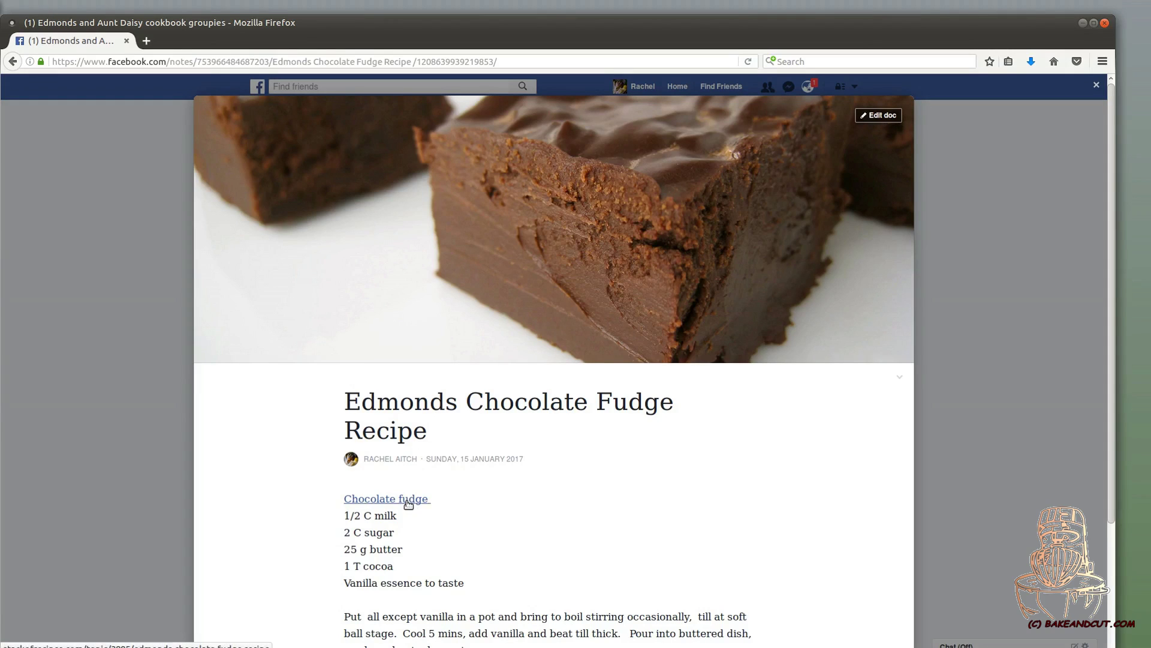
{"action": "left_click", "coordinate": [408, 501]}
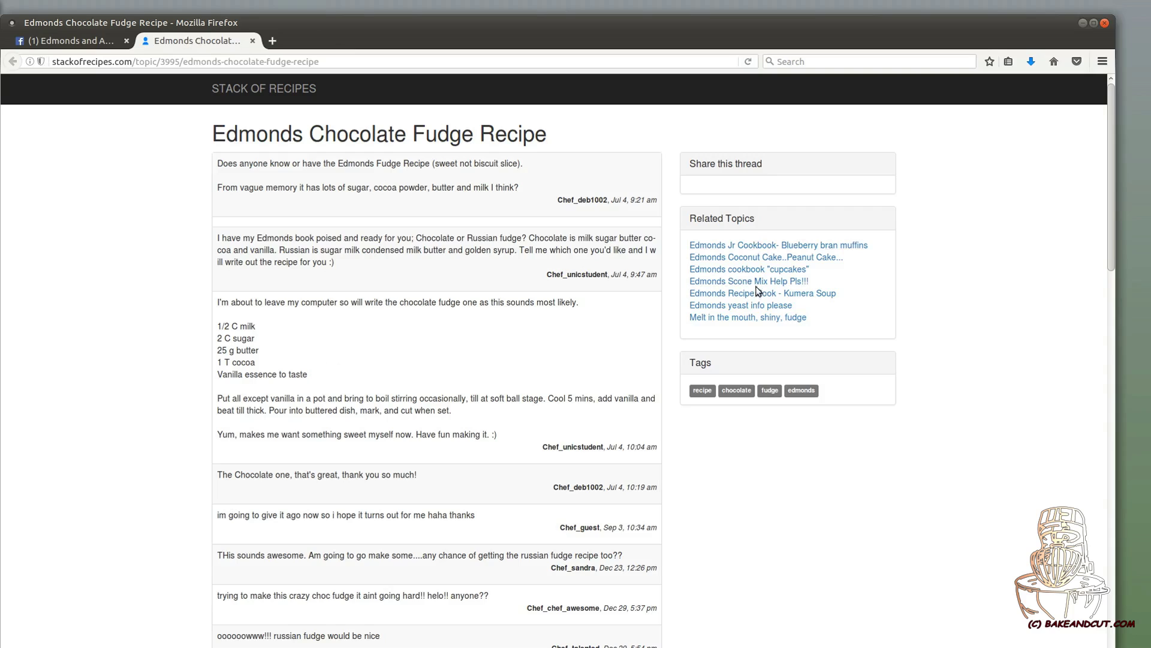
{"action": "scroll", "coordinate": [609, 538], "scroll_direction": "down", "scroll_amount": 7}
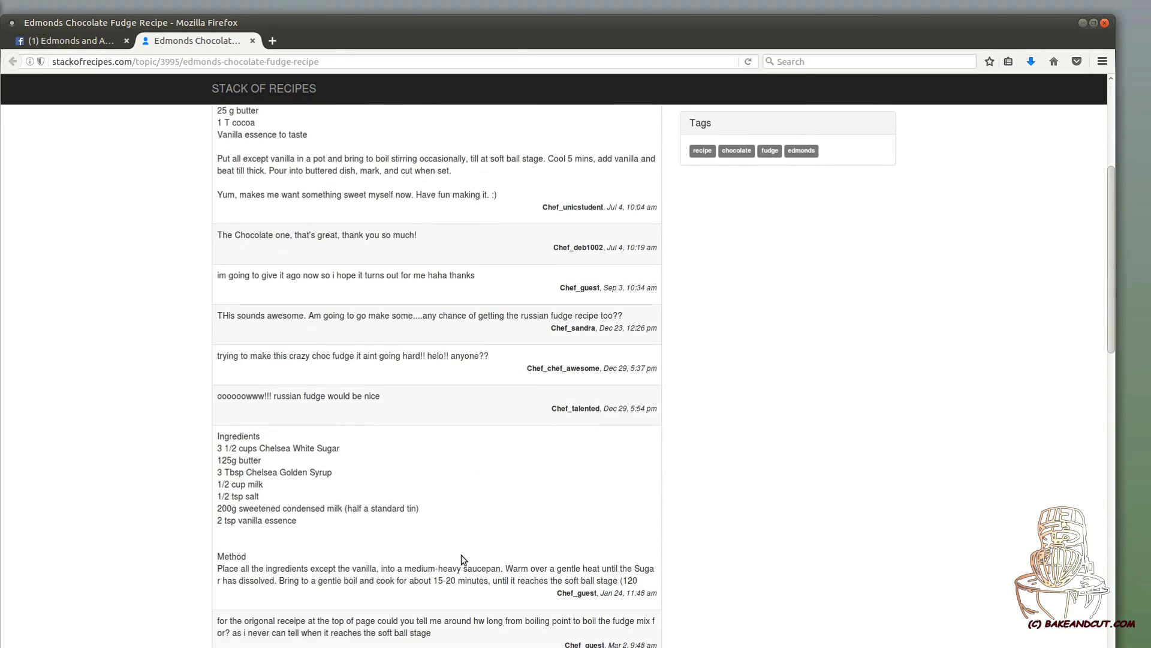
{"action": "scroll", "coordinate": [461, 555], "scroll_direction": "down", "scroll_amount": 10}
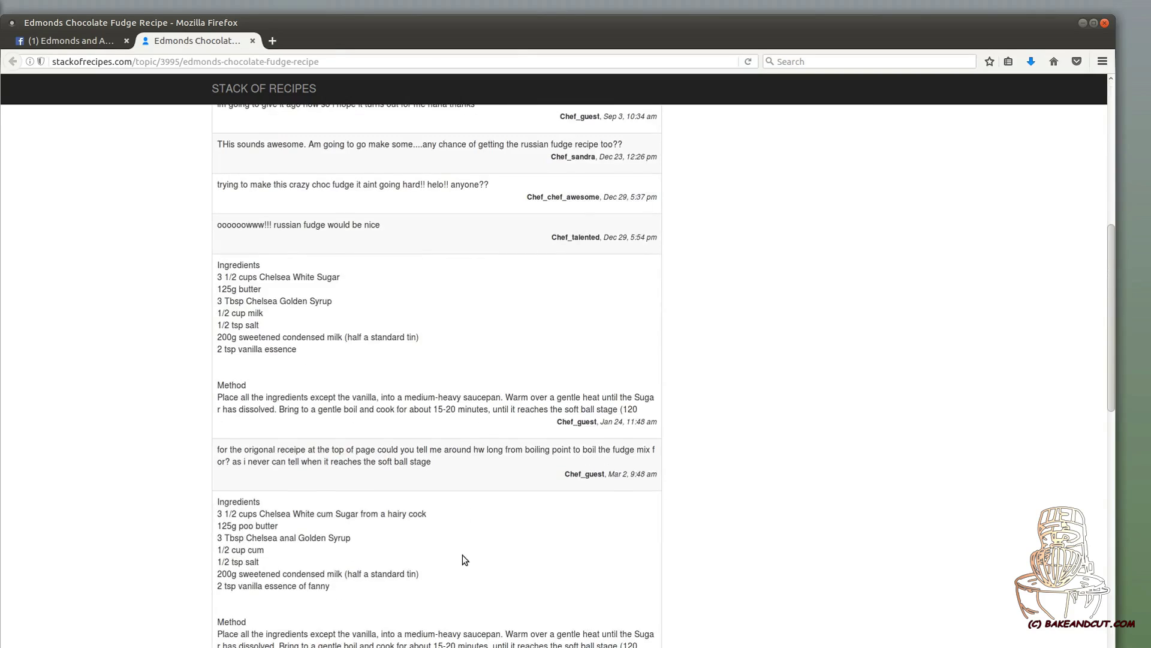
{"action": "scroll", "coordinate": [462, 557], "scroll_direction": "up", "scroll_amount": 17}
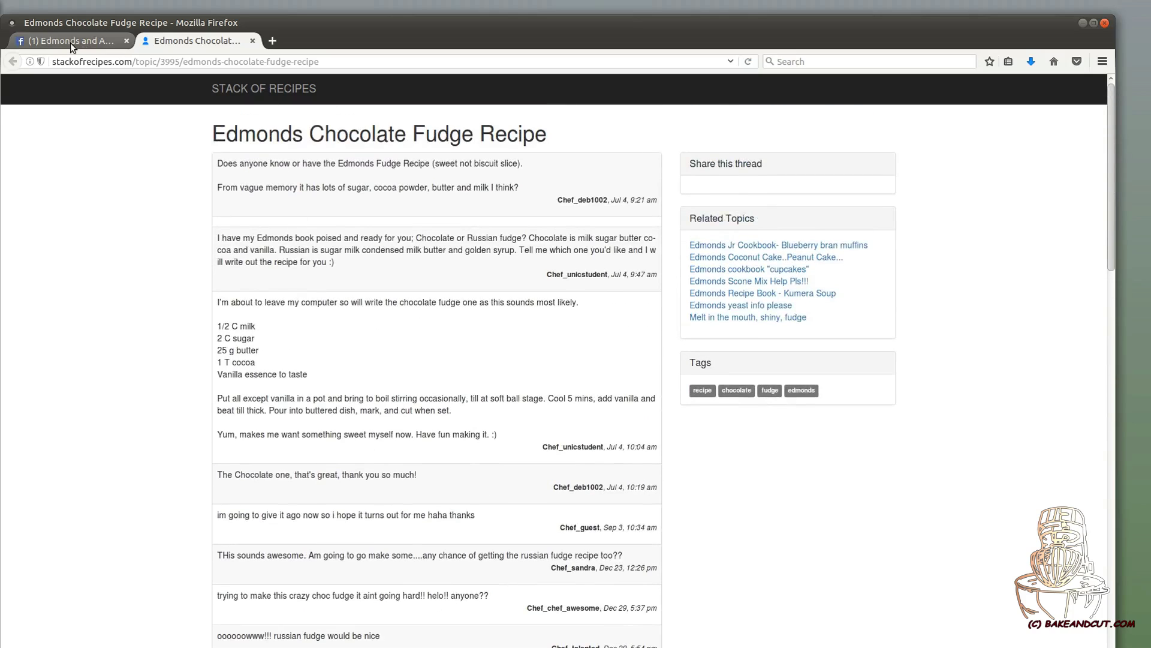
Back in Facebook, review the fudge doc's method text.
{"action": "left_click", "coordinate": [70, 42]}
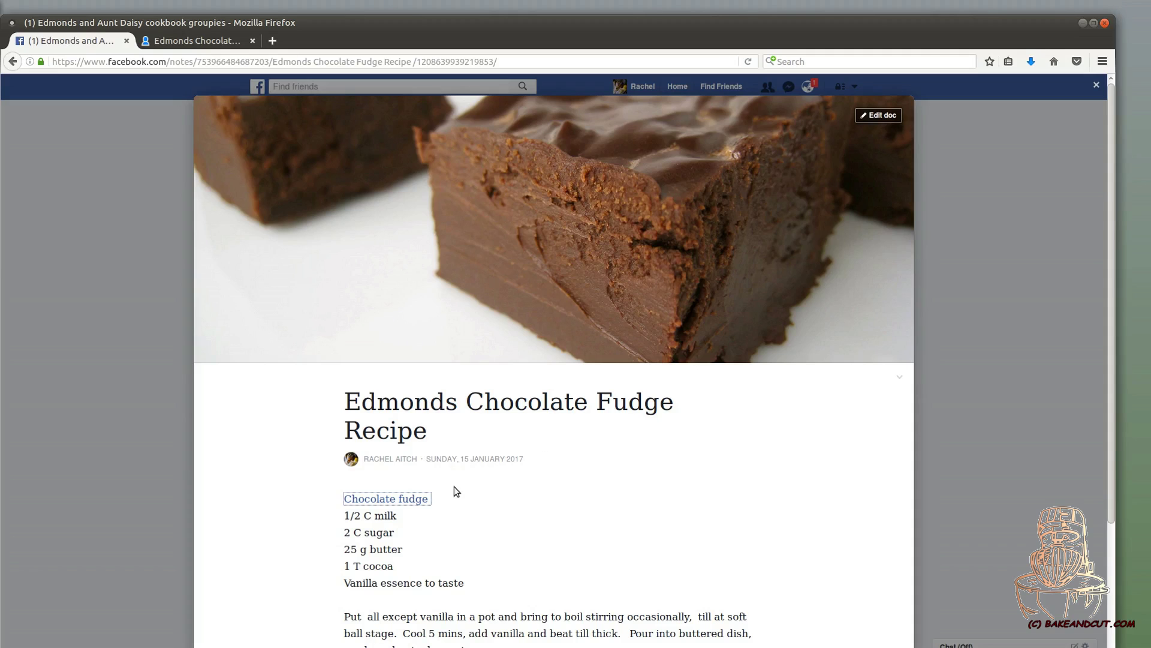
{"action": "scroll", "coordinate": [452, 488], "scroll_direction": "down", "scroll_amount": 3}
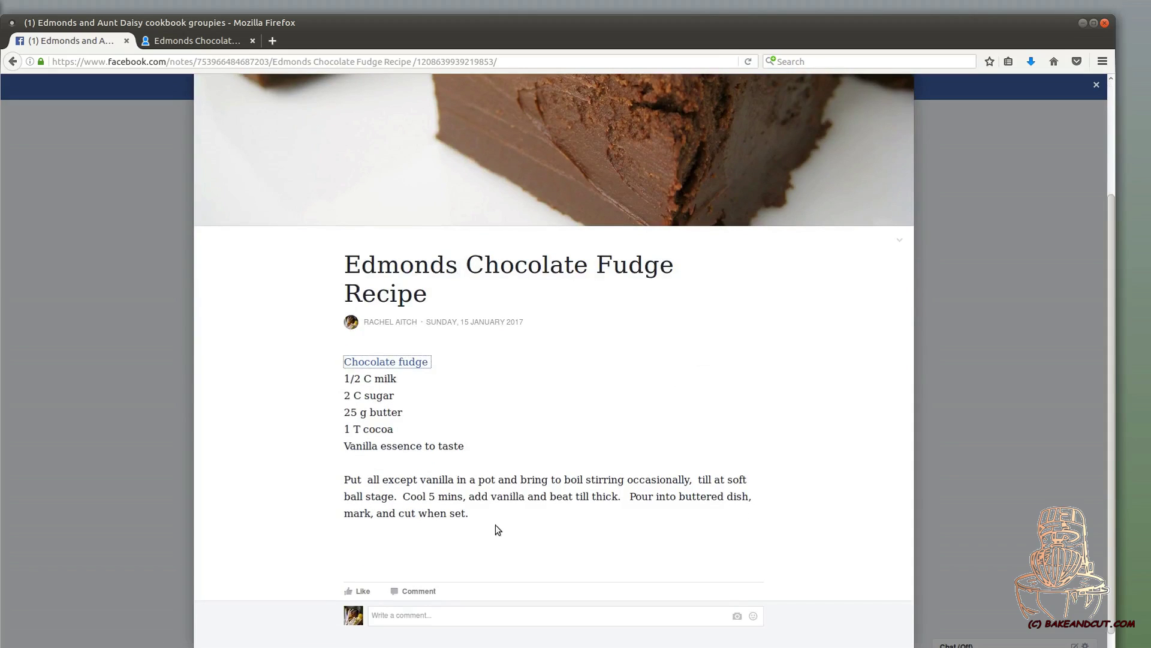
{"action": "left_click_drag", "start_coordinate": [365, 481], "coordinate": [344, 480]}
{"action": "left_click", "coordinate": [651, 453]}
{"action": "scroll", "coordinate": [753, 465], "scroll_direction": "up", "scroll_amount": 4}
{"action": "scroll", "coordinate": [498, 582], "scroll_direction": "down", "scroll_amount": 3}
{"action": "scroll", "coordinate": [519, 563], "scroll_direction": "up", "scroll_amount": 3}
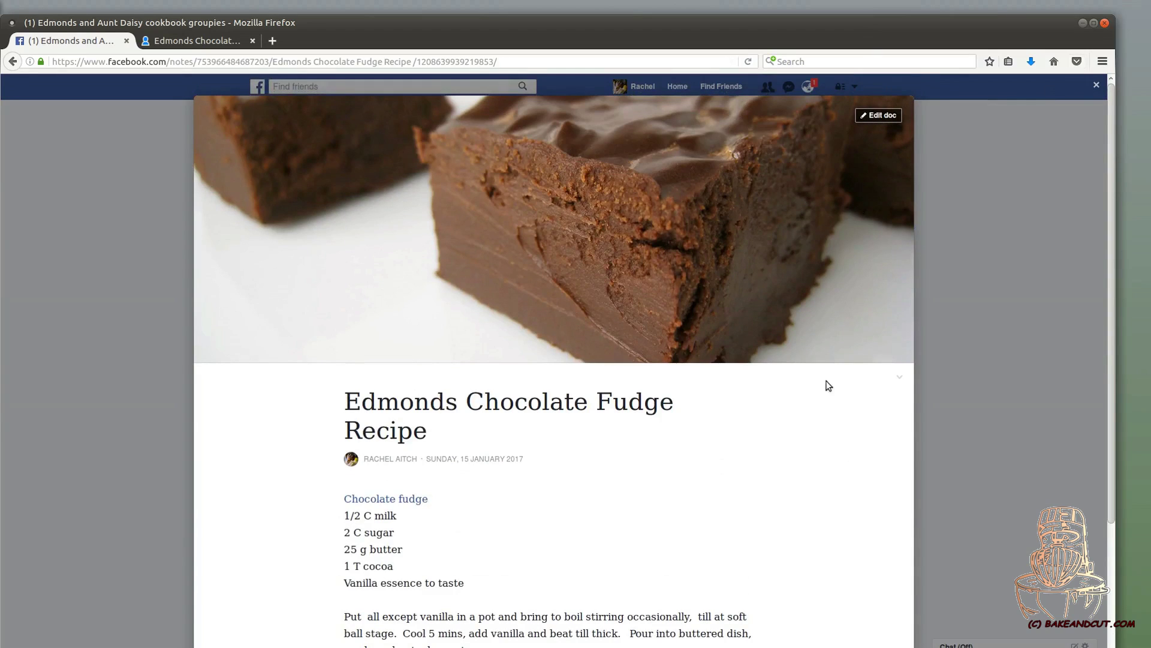
{"action": "scroll", "coordinate": [752, 489], "scroll_direction": "down", "scroll_amount": 3}
{"action": "scroll", "coordinate": [753, 480], "scroll_direction": "up", "scroll_amount": 3}
Close the doc viewer and check that Edmonds Chocolate Fudge Recipe heads the All Files list.
{"action": "left_click", "coordinate": [1097, 87]}
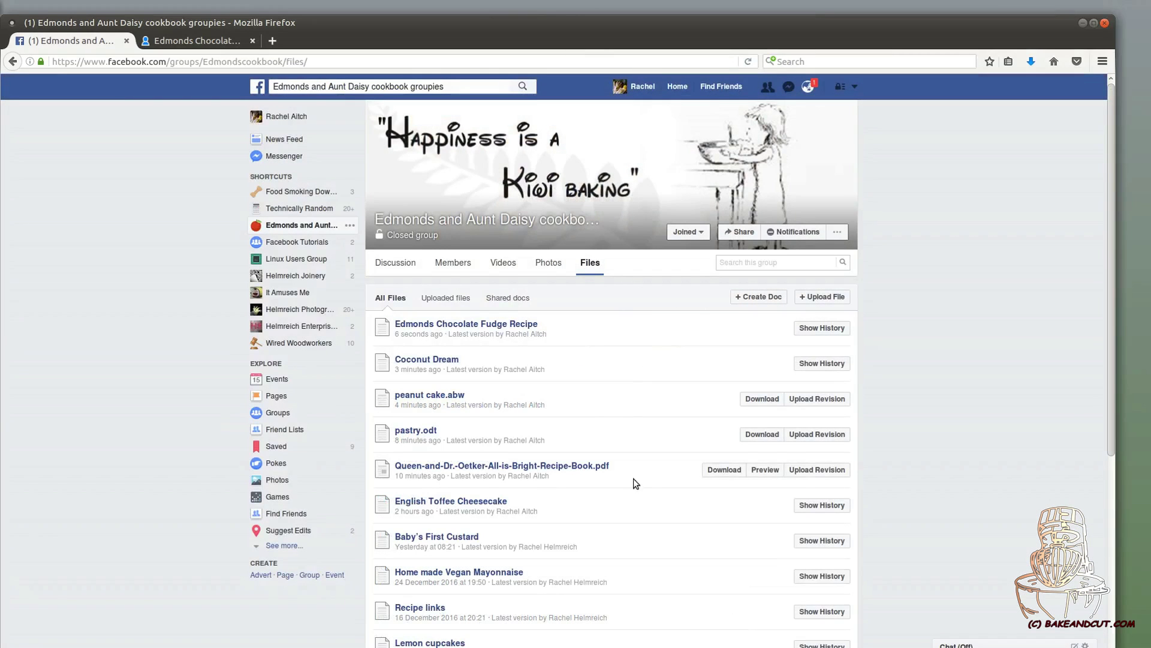
{"action": "scroll", "coordinate": [633, 498], "scroll_direction": "down", "scroll_amount": 6}
{"action": "scroll", "coordinate": [628, 489], "scroll_direction": "up", "scroll_amount": 5}
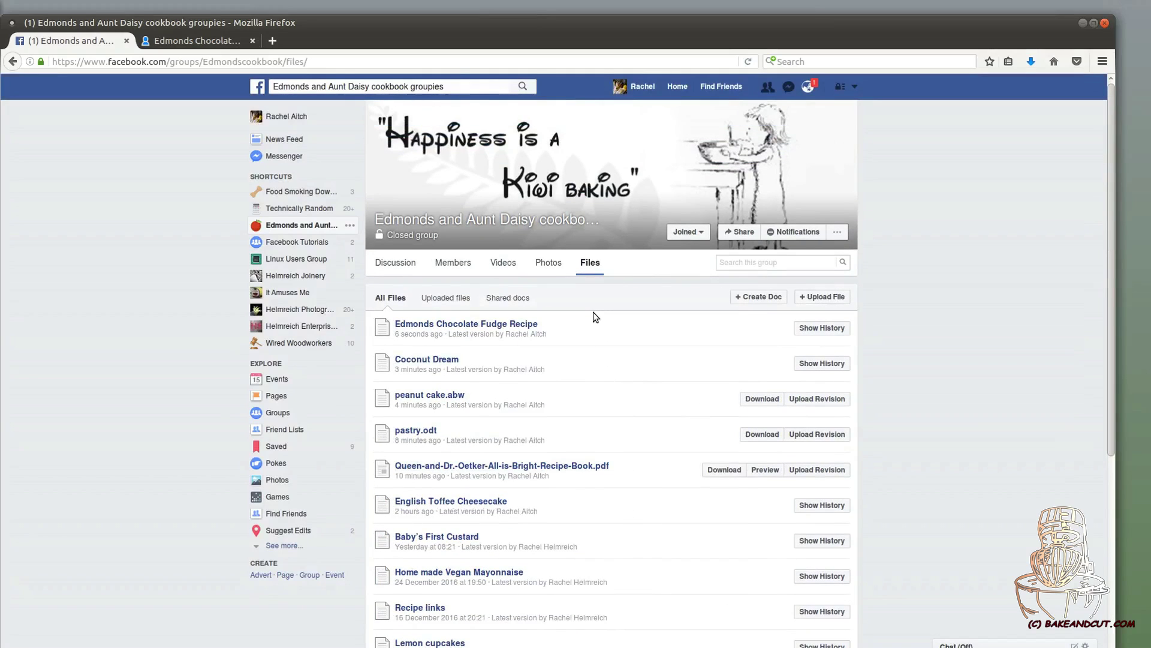